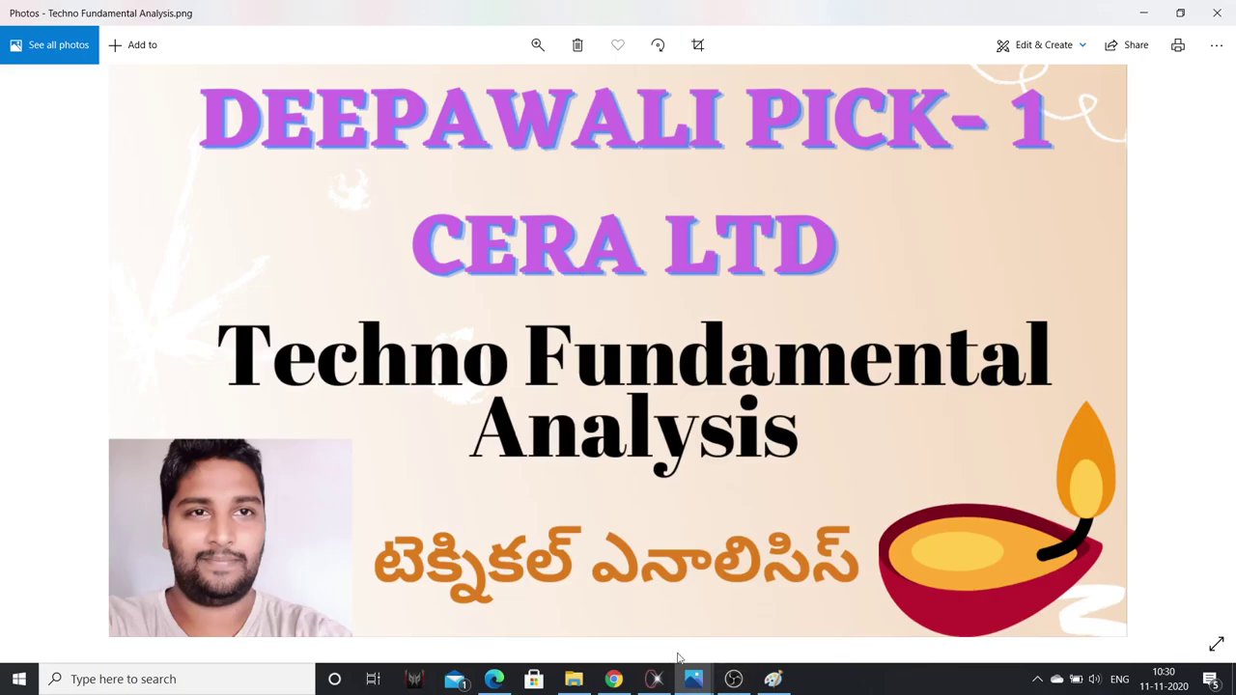
Switch to Chrome and look over the weekly CERA chart on TradingView and the Stocks Study position size calculator
{"action": "left_click", "coordinate": [613, 679]}
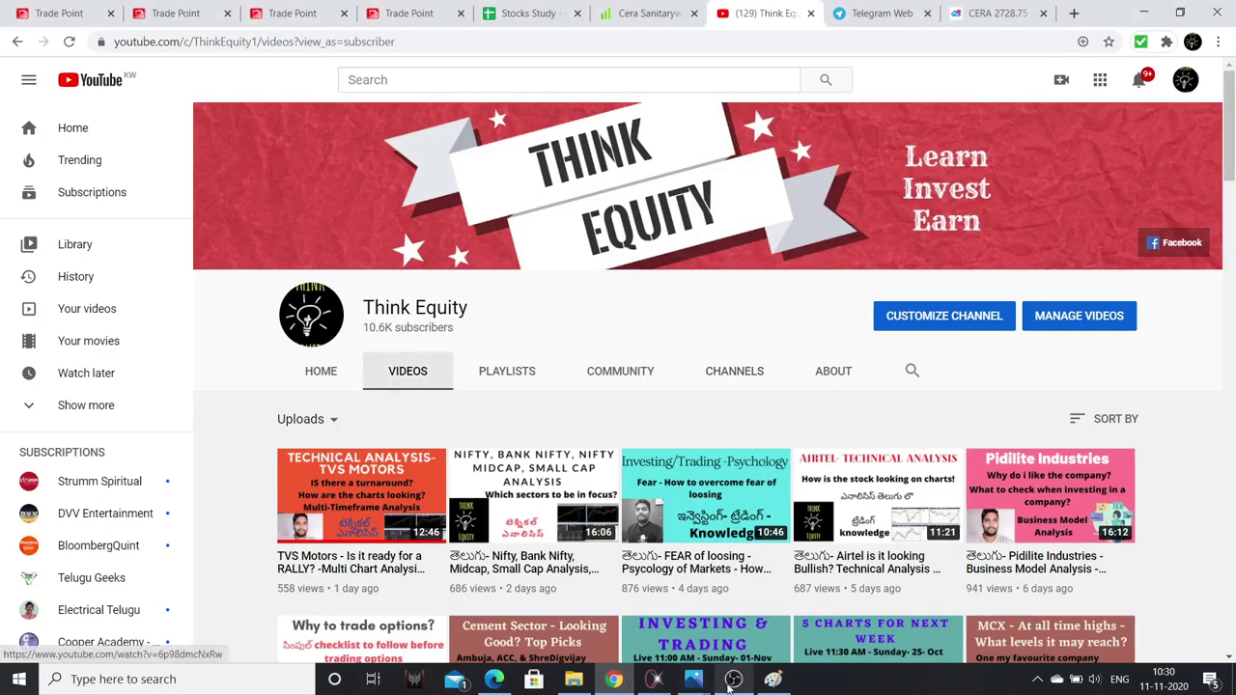
{"action": "left_click", "coordinate": [654, 679]}
{"action": "left_click", "coordinate": [651, 681]}
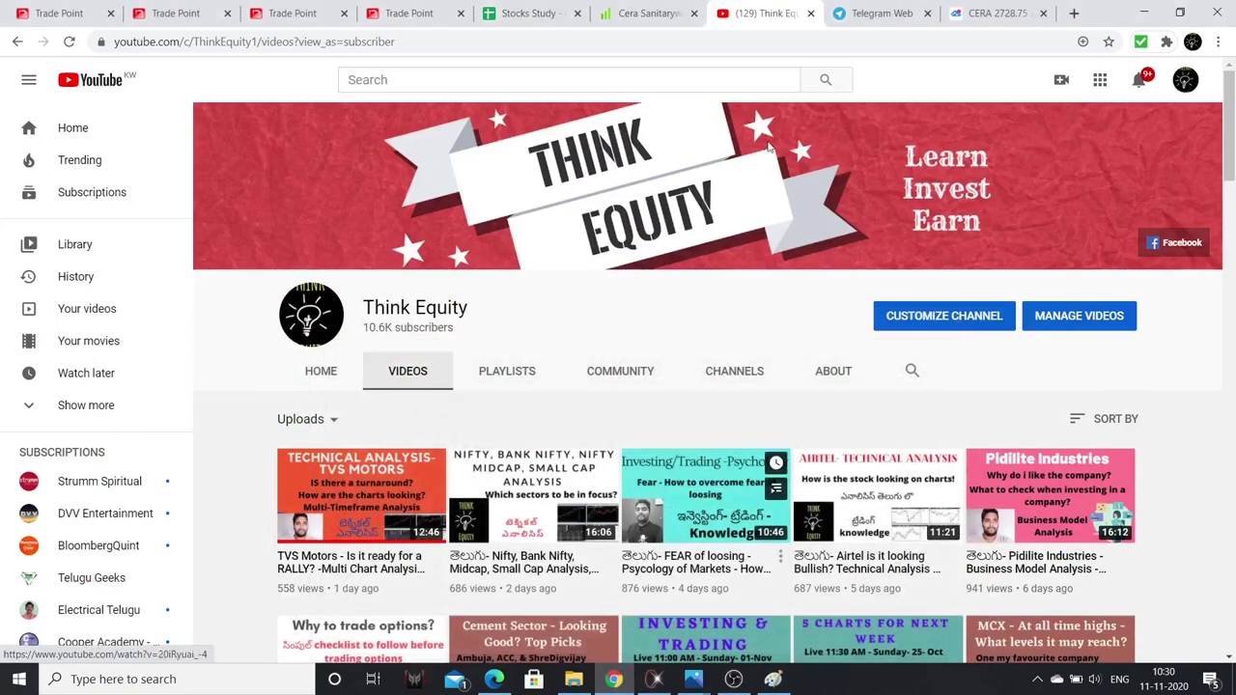
{"action": "left_click", "coordinate": [966, 14]}
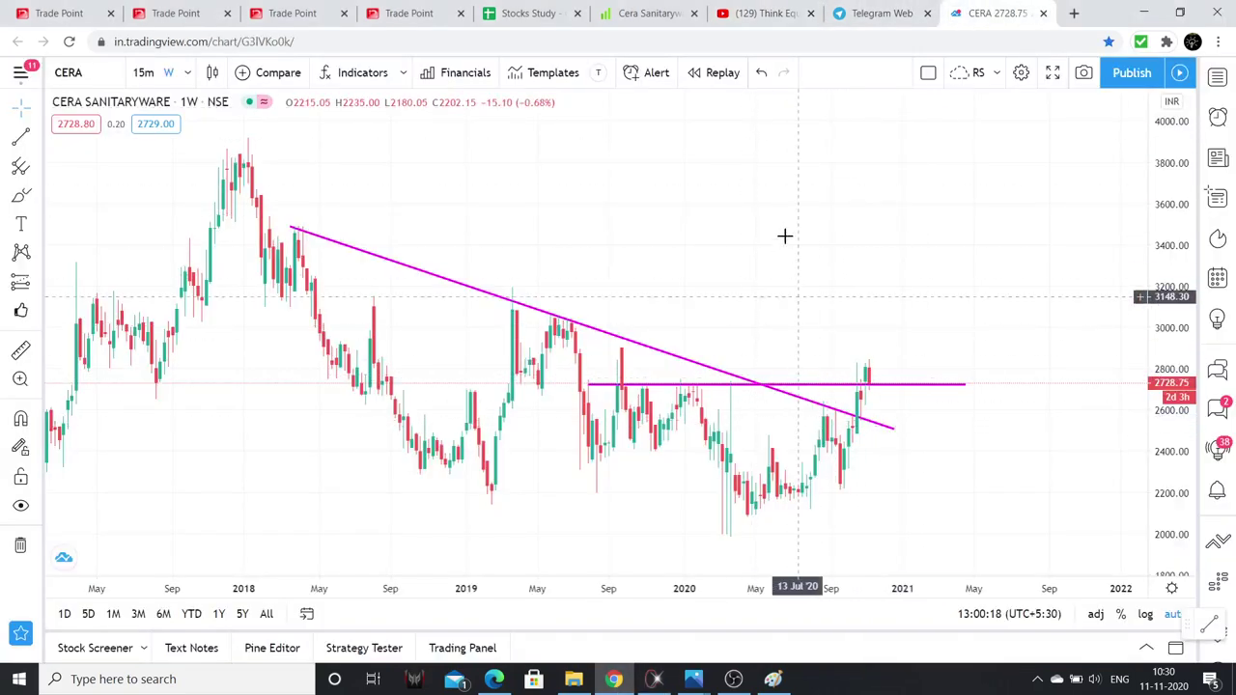
{"action": "left_click", "coordinate": [529, 12]}
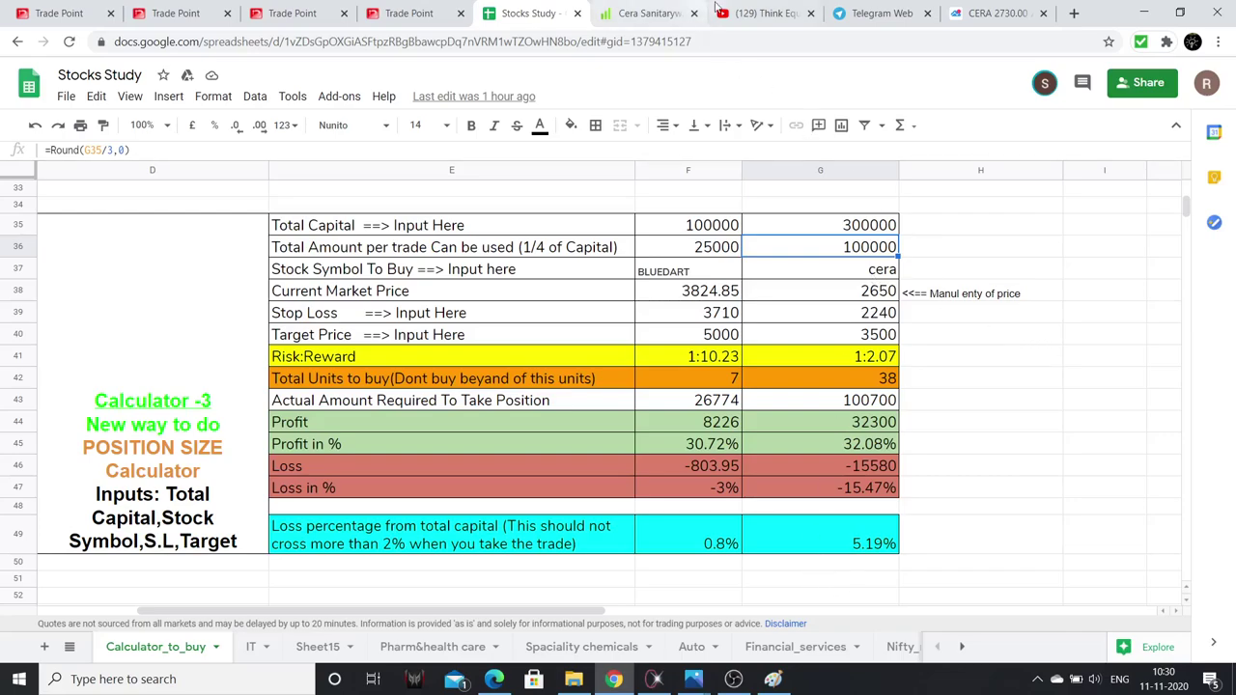
Browse the Think Equity channel's uploaded videos on YouTube back through the older ones, and return to the newest uploads
{"action": "left_click", "coordinate": [763, 12]}
{"action": "scroll", "coordinate": [1149, 368], "scroll_direction": "down", "scroll_amount": 3}
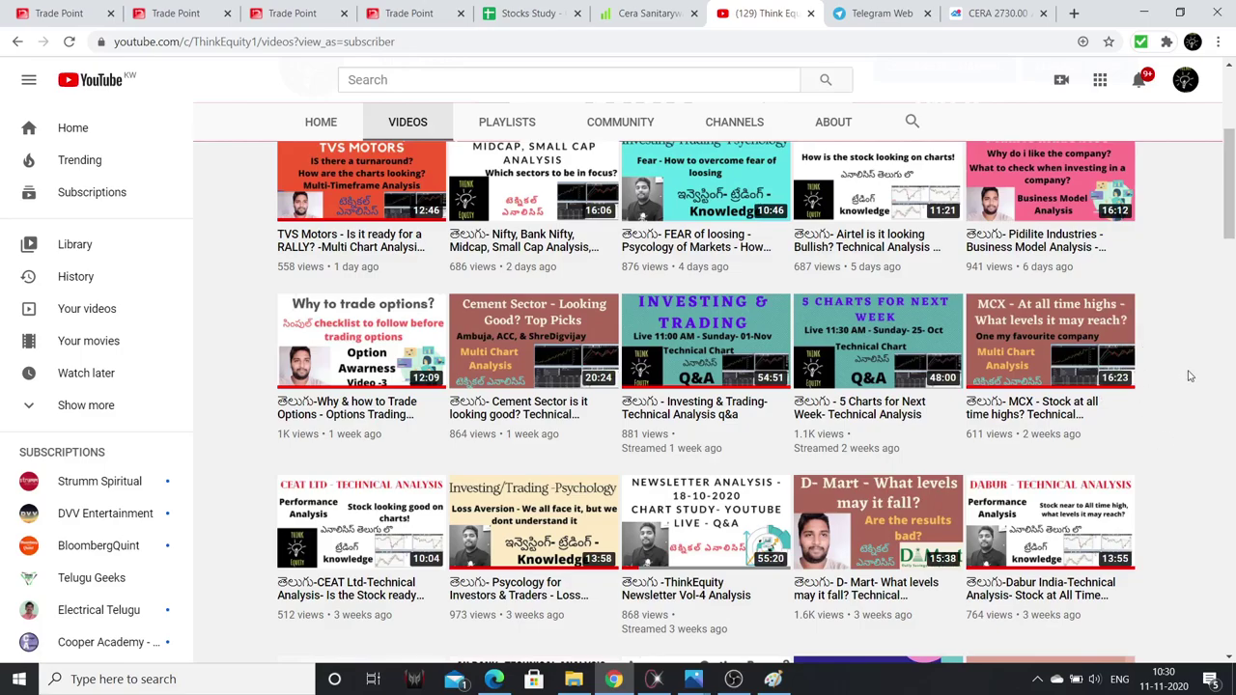
{"action": "scroll", "coordinate": [1190, 376], "scroll_direction": "down", "scroll_amount": 2}
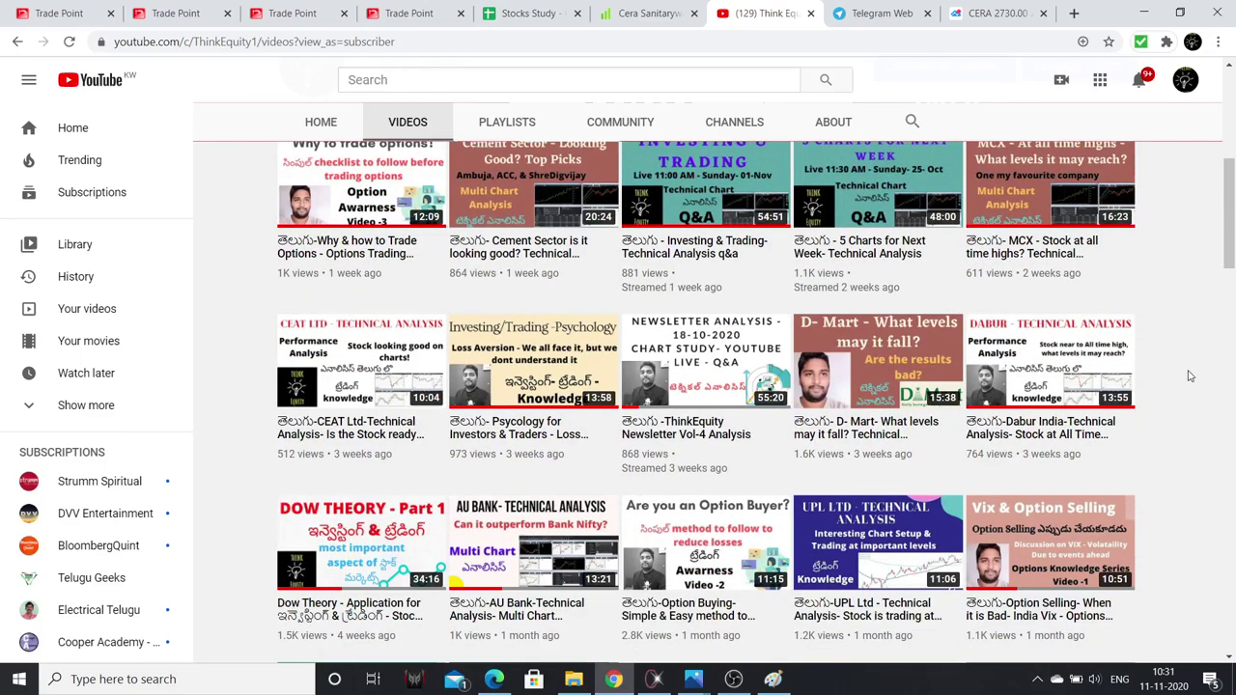
{"action": "scroll", "coordinate": [1190, 377], "scroll_direction": "down", "scroll_amount": 4}
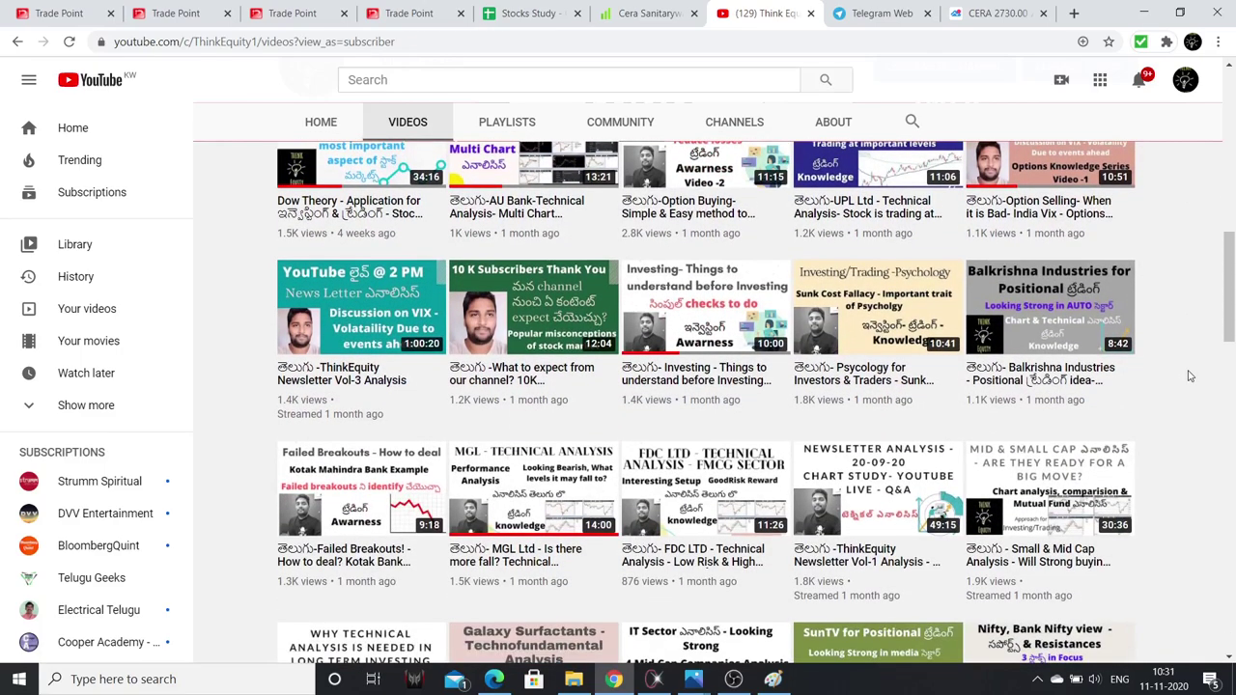
{"action": "scroll", "coordinate": [1190, 376], "scroll_direction": "down", "scroll_amount": 3}
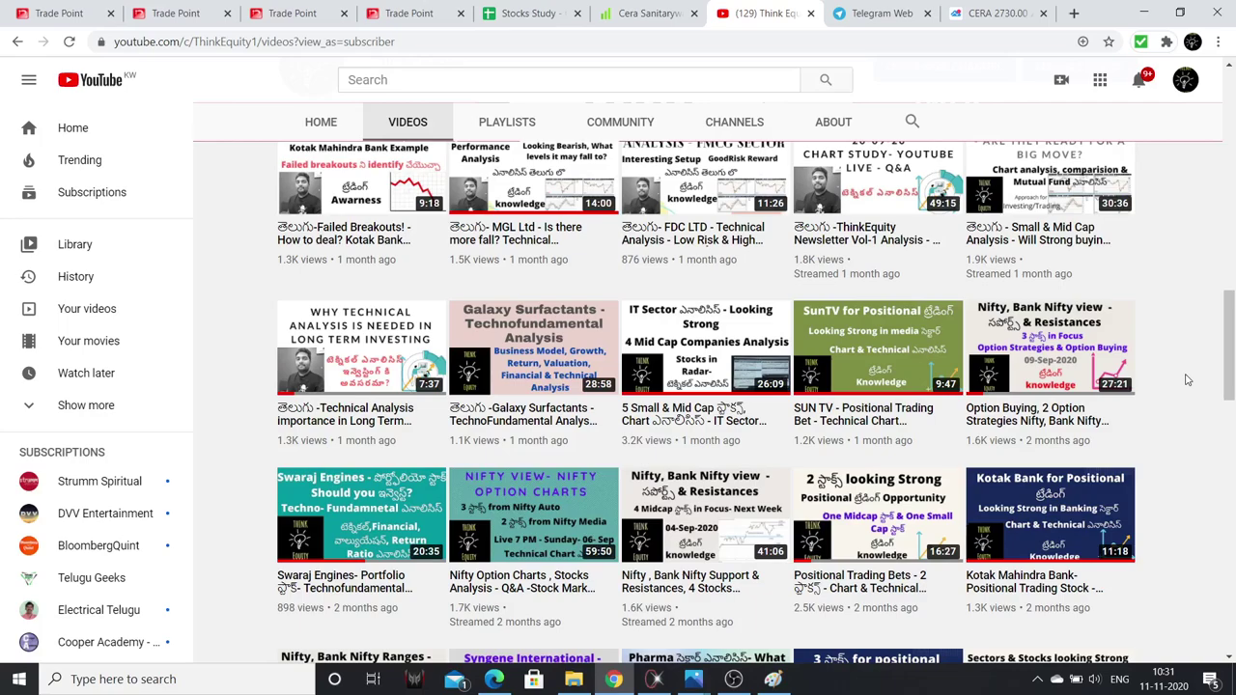
{"action": "scroll", "coordinate": [1188, 380], "scroll_direction": "down", "scroll_amount": 2}
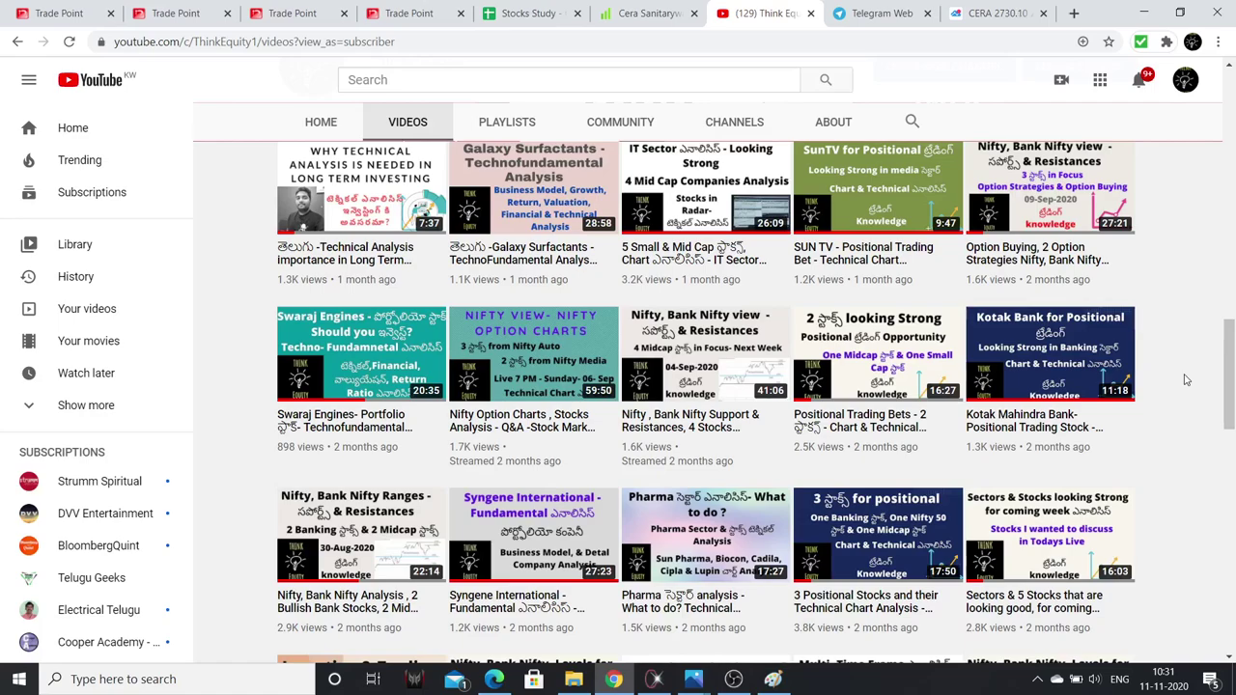
{"action": "scroll", "coordinate": [1187, 380], "scroll_direction": "down", "scroll_amount": 3}
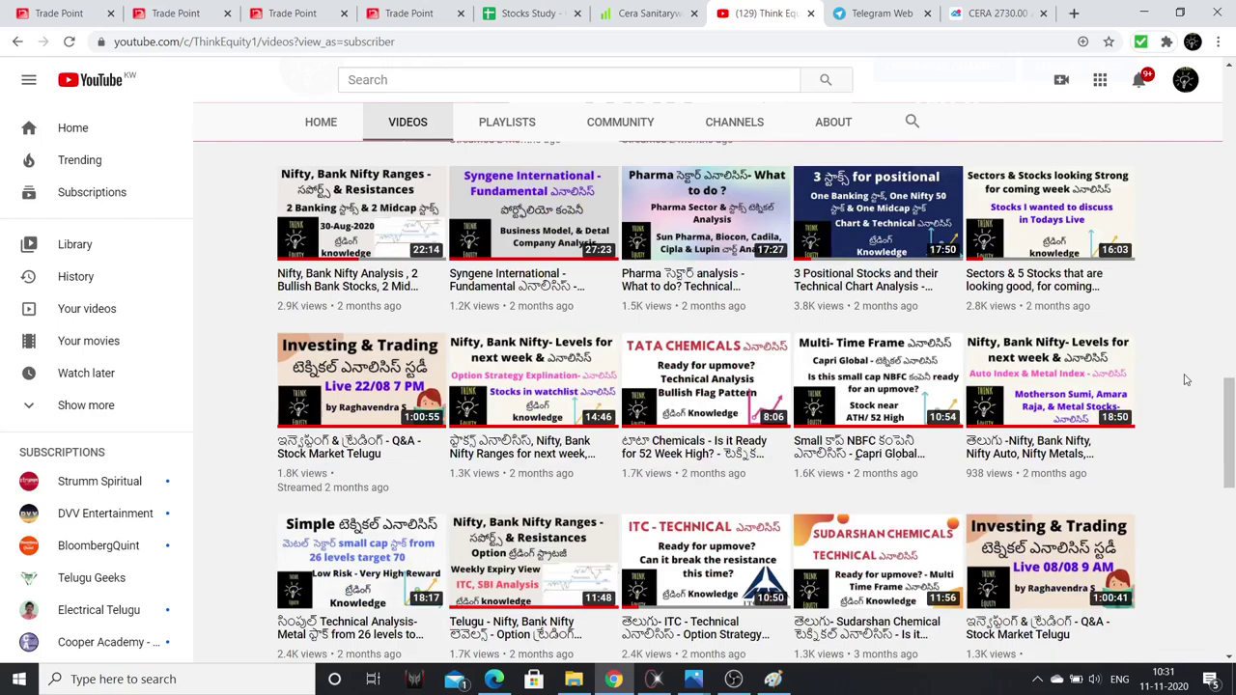
{"action": "scroll", "coordinate": [1187, 380], "scroll_direction": "down", "scroll_amount": 1}
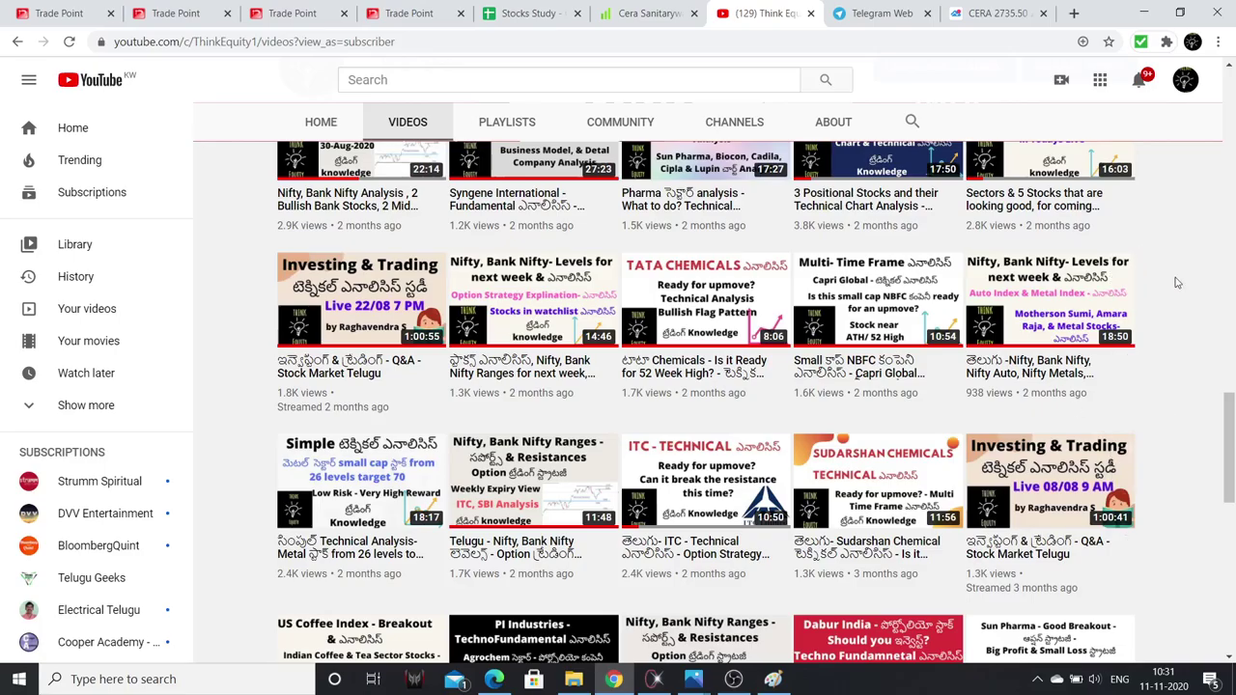
{"action": "left_click_drag", "start_coordinate": [1231, 449], "coordinate": [1231, 174]}
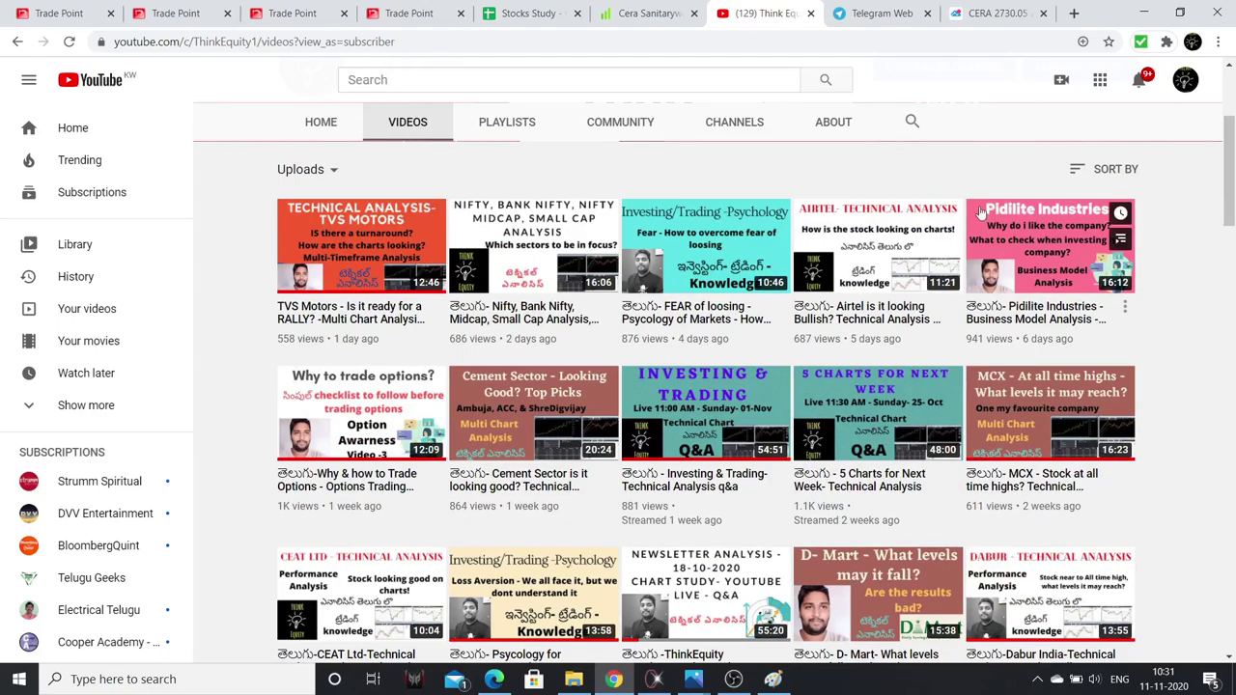
{"action": "left_click_drag", "start_coordinate": [1231, 174], "coordinate": [1231, 165]}
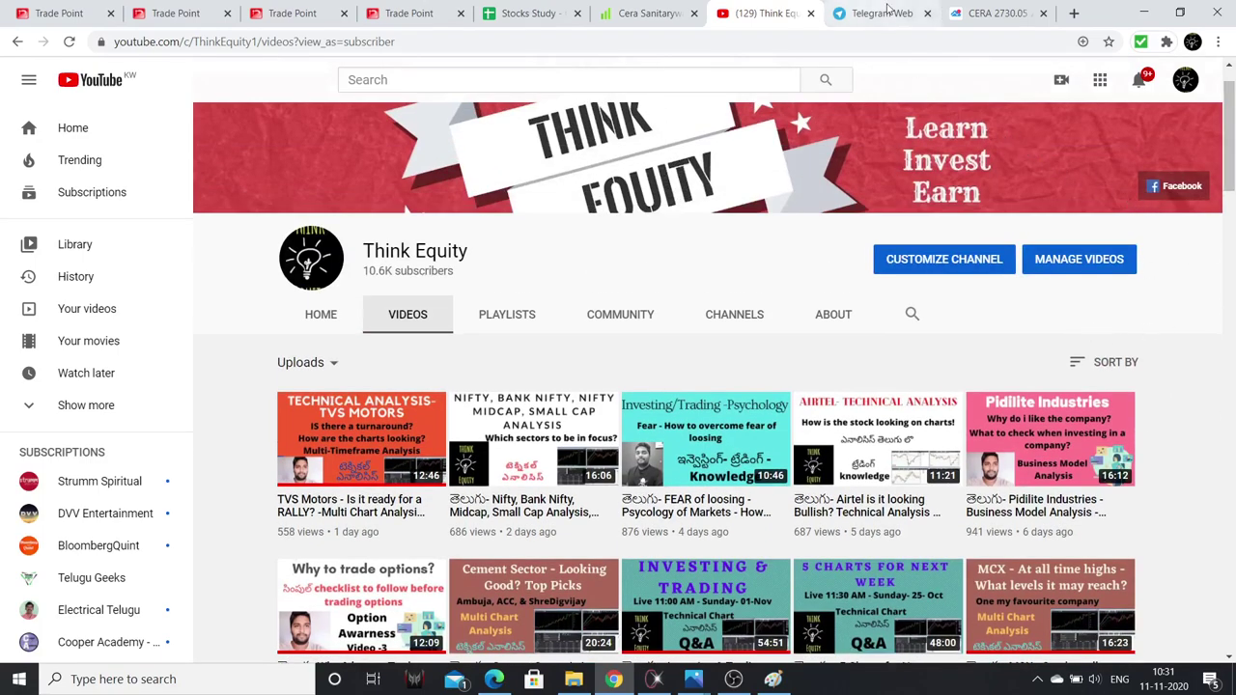
Review Cera Sanitaryware's ratios on Screener and the total capital and per-trade amount for cera in the Stocks Study calculator
{"action": "left_click", "coordinate": [641, 13]}
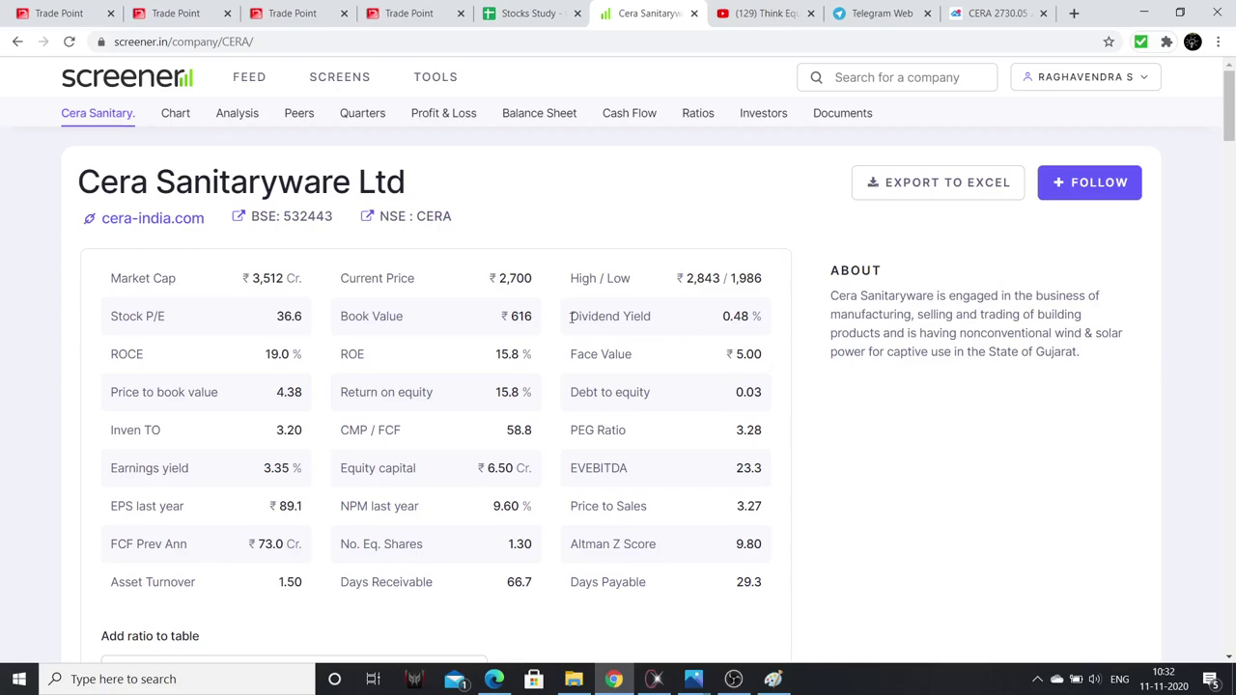
{"action": "left_click", "coordinate": [533, 13]}
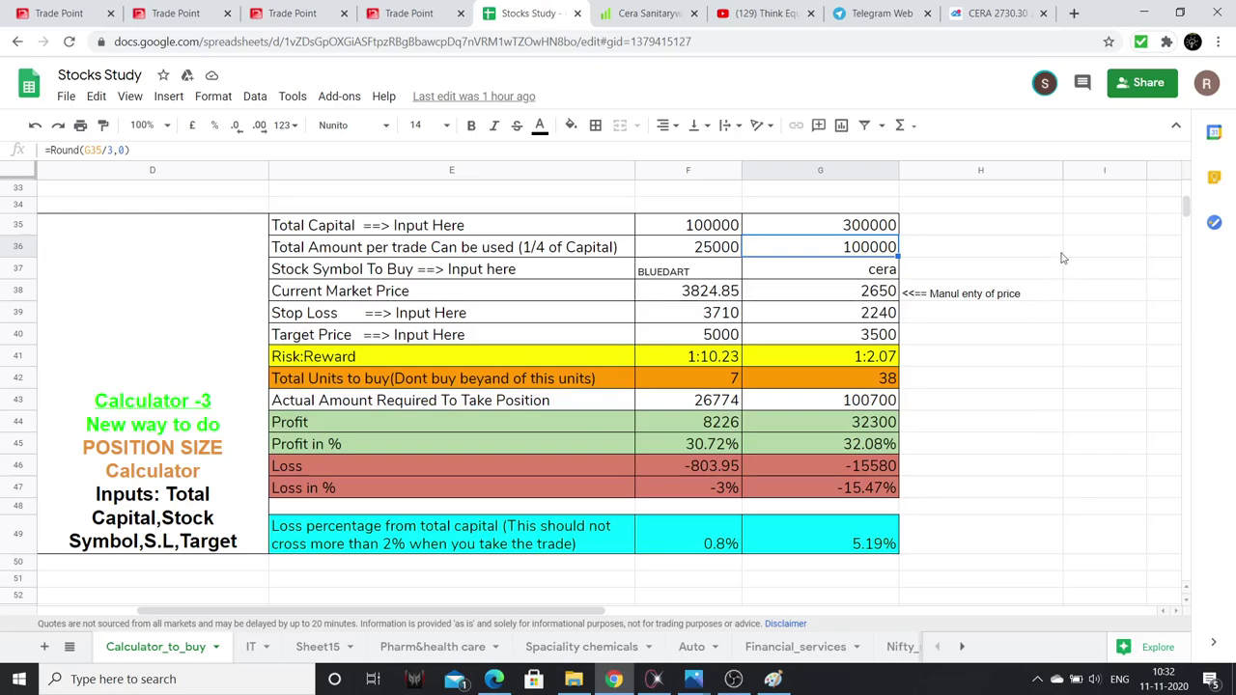
{"action": "left_click", "coordinate": [854, 231]}
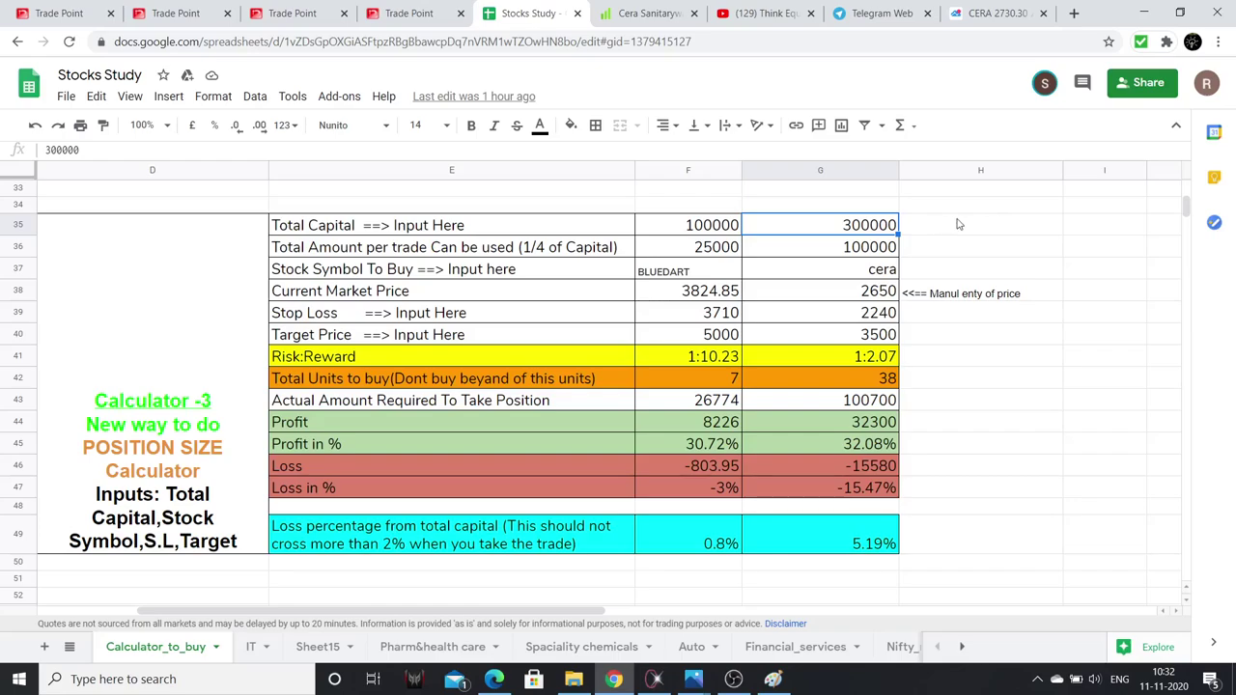
{"action": "left_click", "coordinate": [874, 254]}
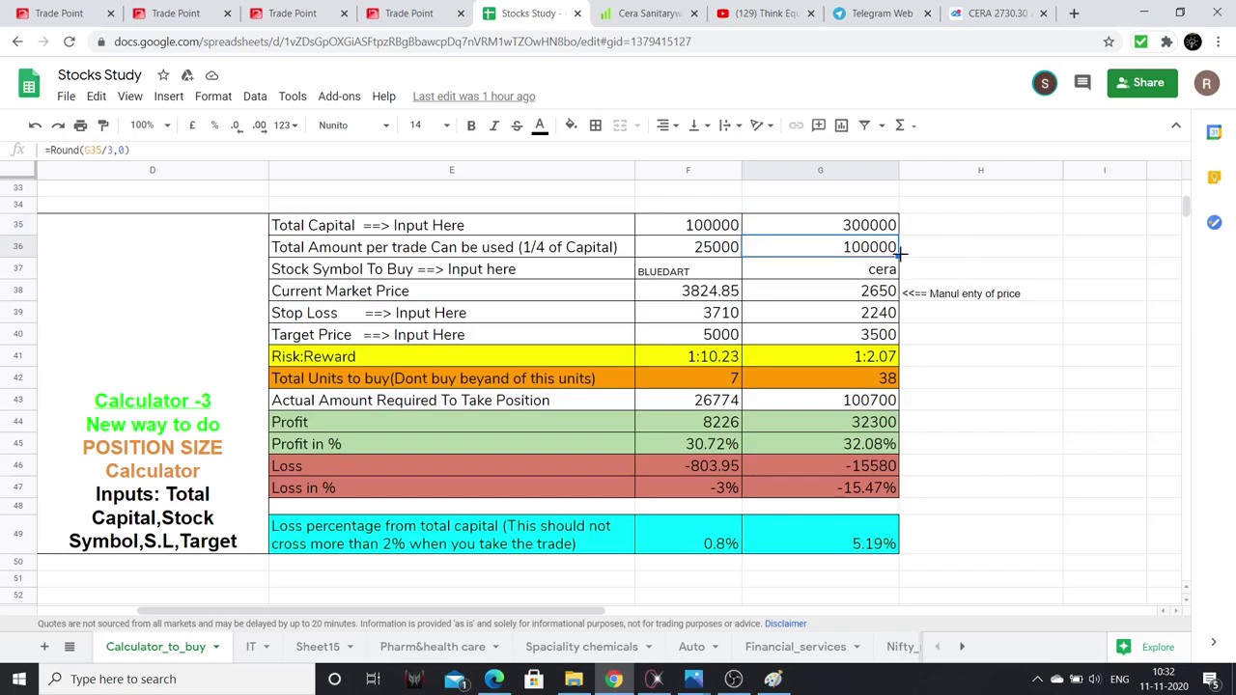
Compare the weekly CERA chart with the buy, stop-loss and target notes in Paint and the Stocks Study calculator
{"action": "left_click", "coordinate": [995, 13]}
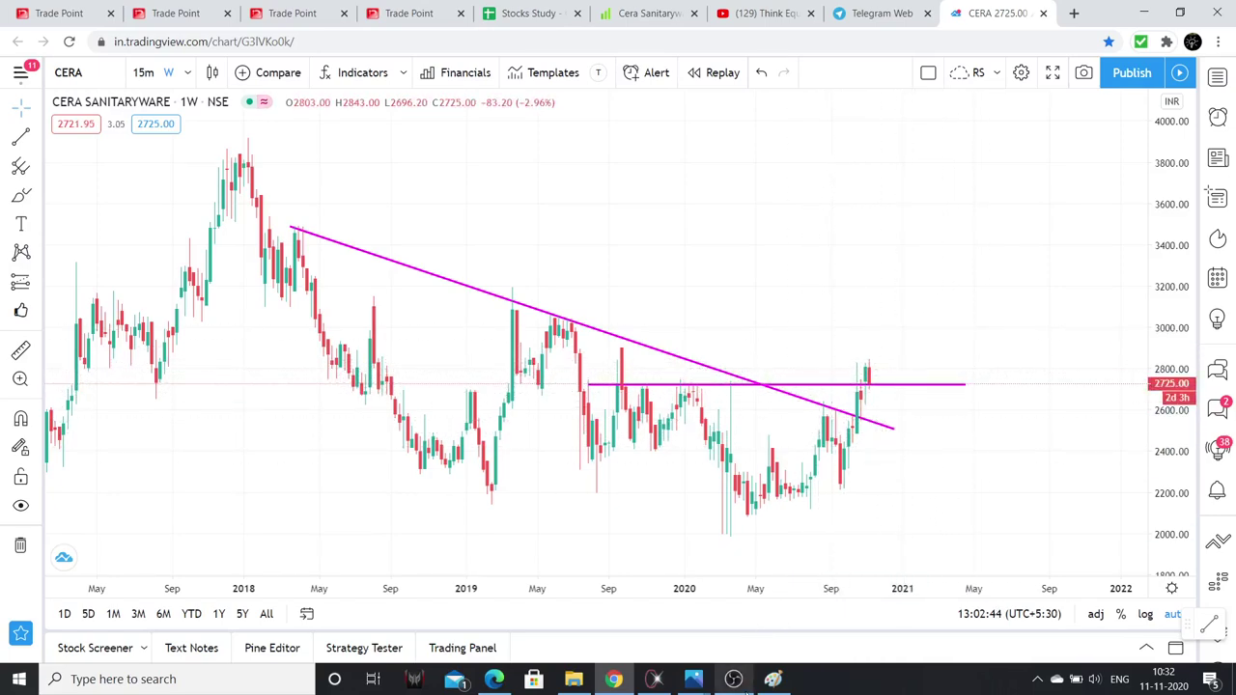
{"action": "left_click", "coordinate": [773, 679]}
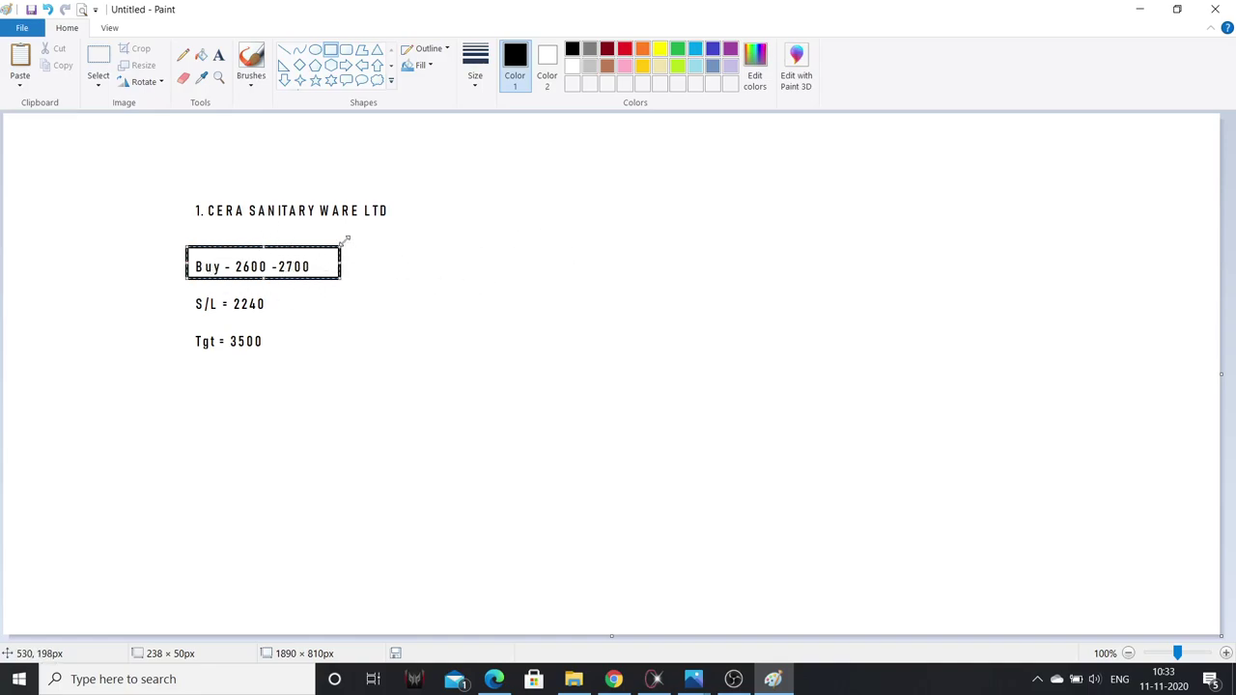
{"action": "left_click", "coordinate": [613, 680]}
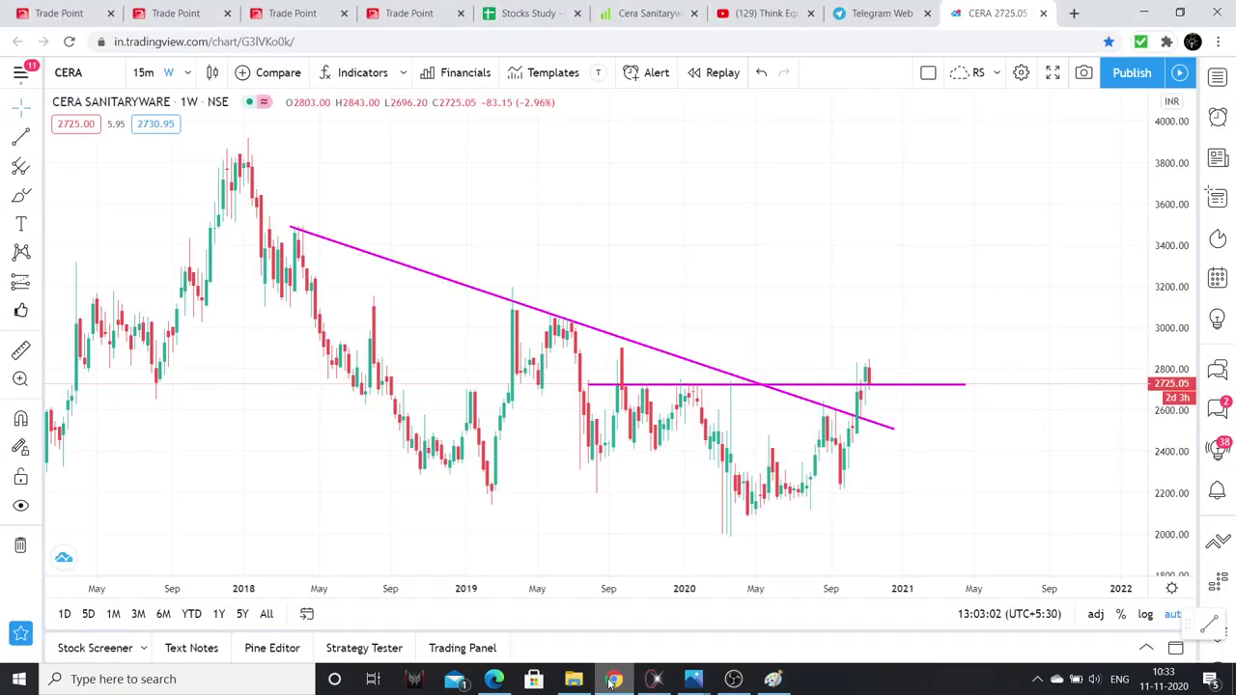
{"action": "key", "text": "ctrl+5"}
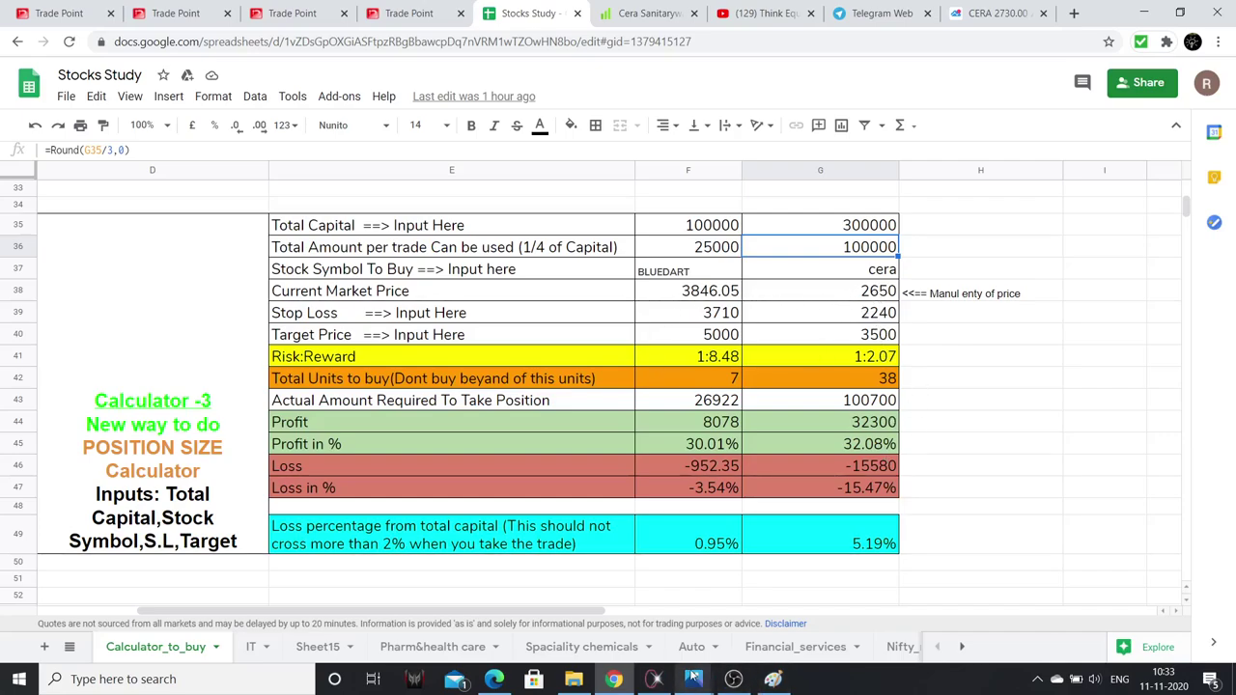
{"action": "left_click", "coordinate": [624, 682]}
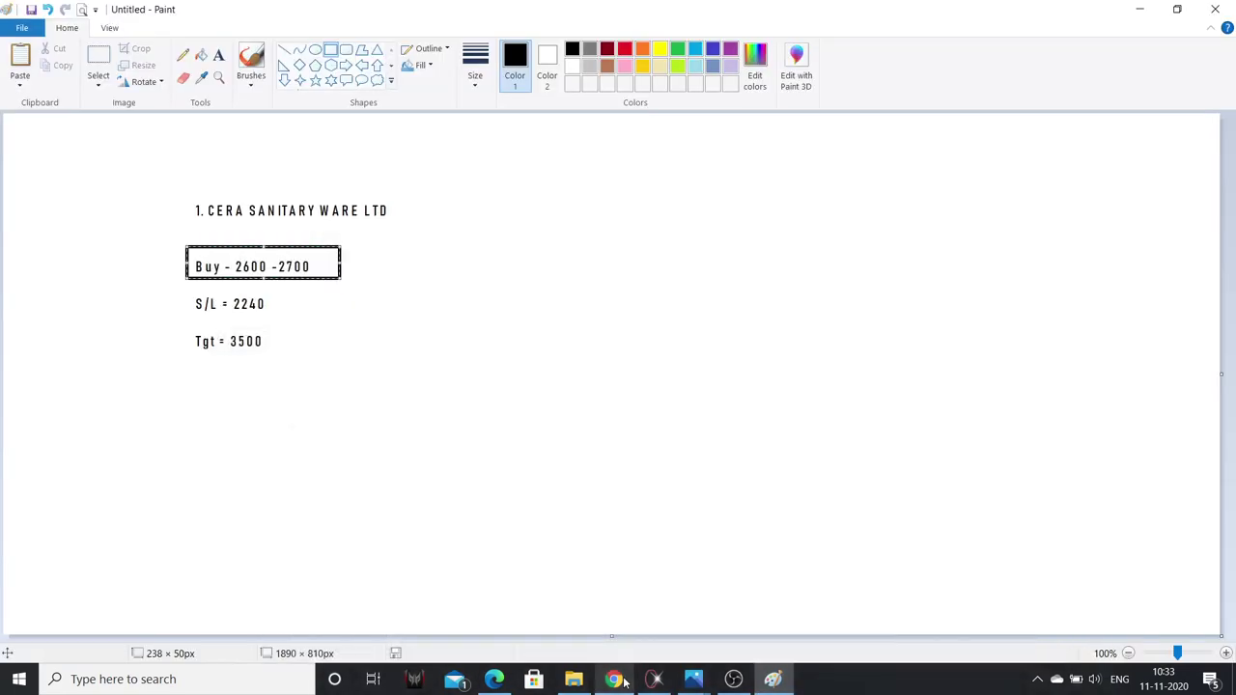
{"action": "left_click", "coordinate": [624, 681]}
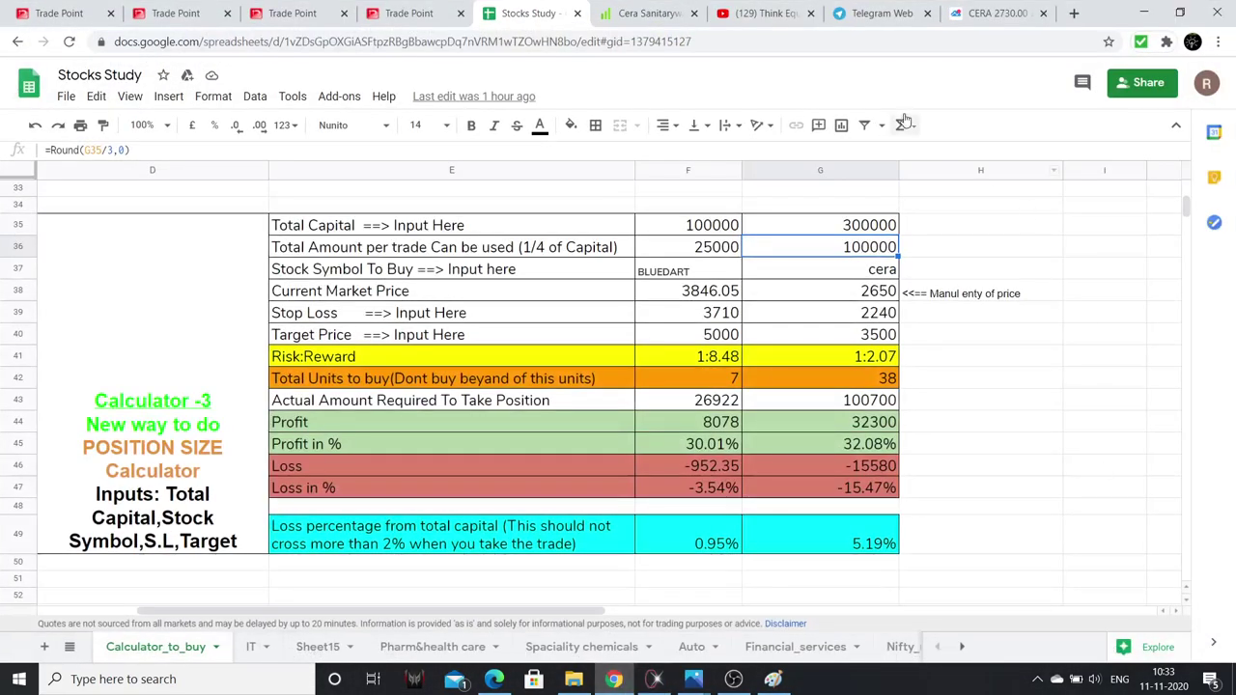
{"action": "left_click", "coordinate": [995, 13]}
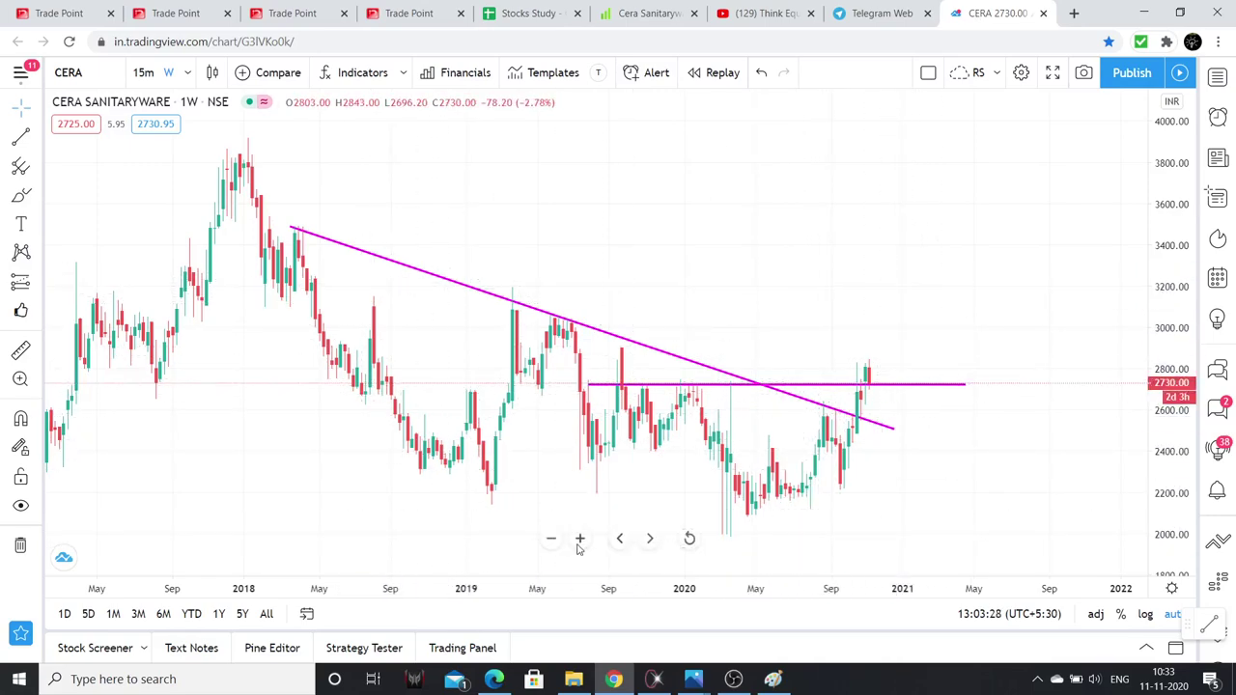
Place a Long Position with its entry at about 2649 beyond the latest candles on the weekly CERA chart
{"action": "left_click", "coordinate": [579, 538]}
{"action": "left_click", "coordinate": [551, 538]}
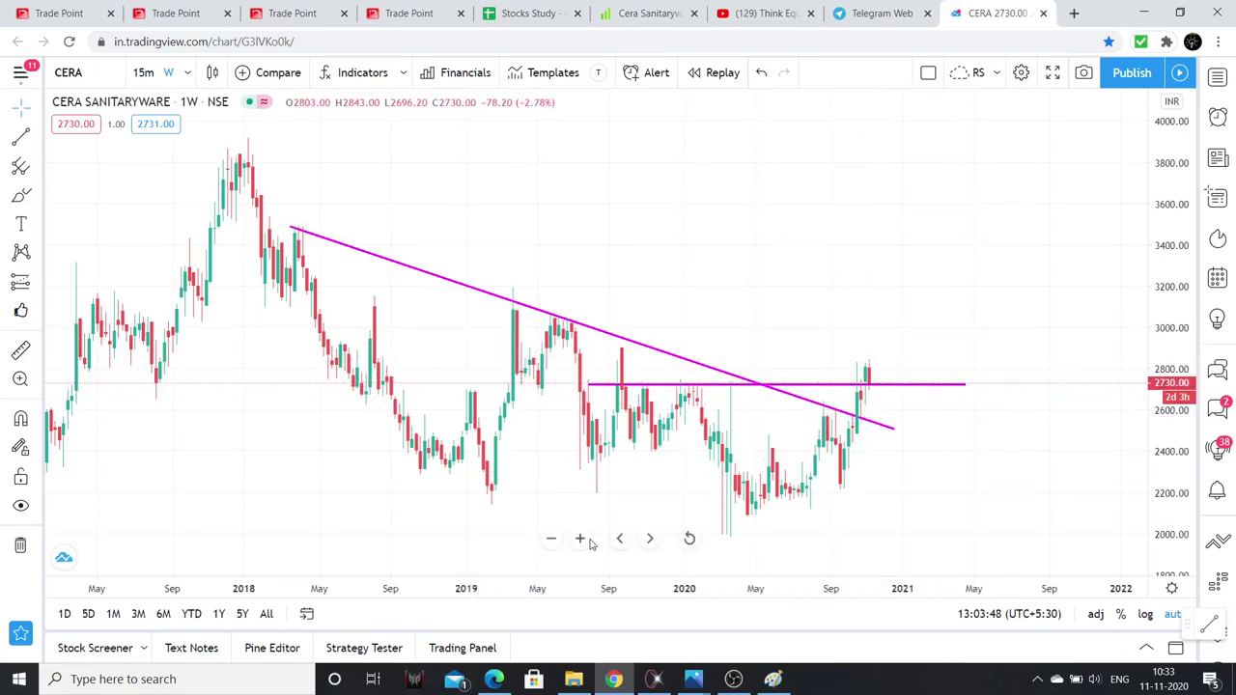
{"action": "left_click", "coordinate": [580, 539]}
{"action": "left_click_drag", "start_coordinate": [828, 441], "coordinate": [930, 444]}
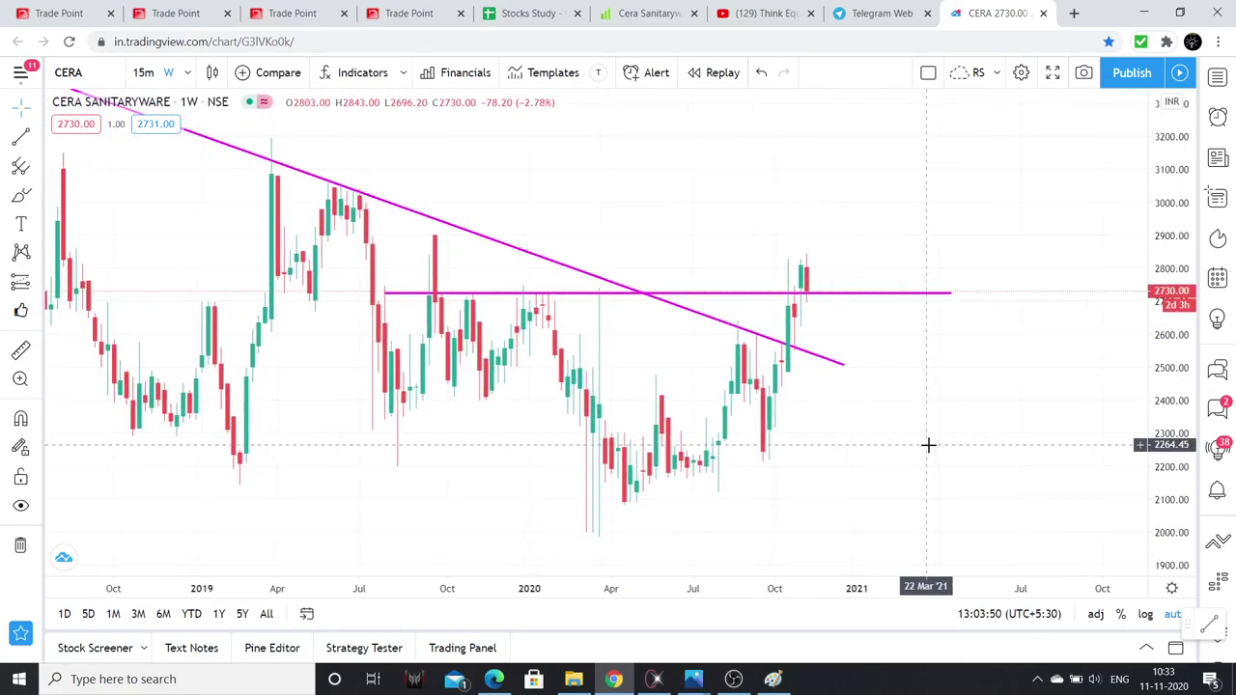
{"action": "scroll", "coordinate": [562, 553], "scroll_direction": "down", "scroll_amount": 5}
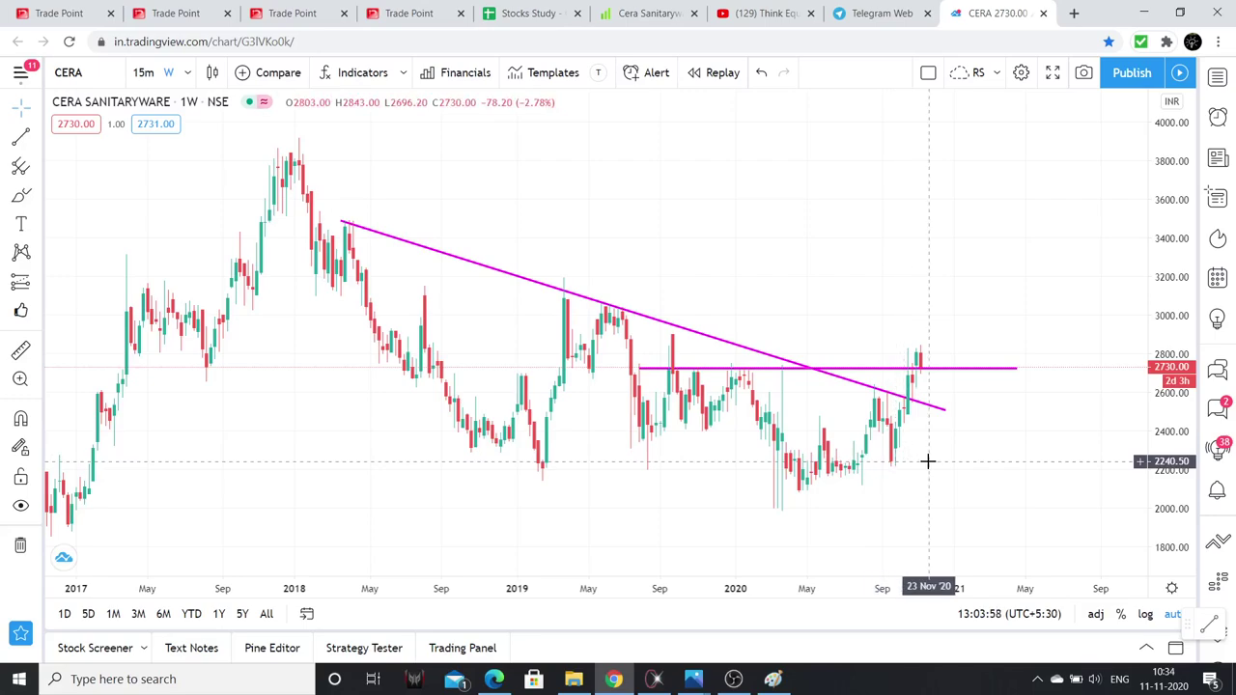
{"action": "left_click", "coordinate": [37, 281]}
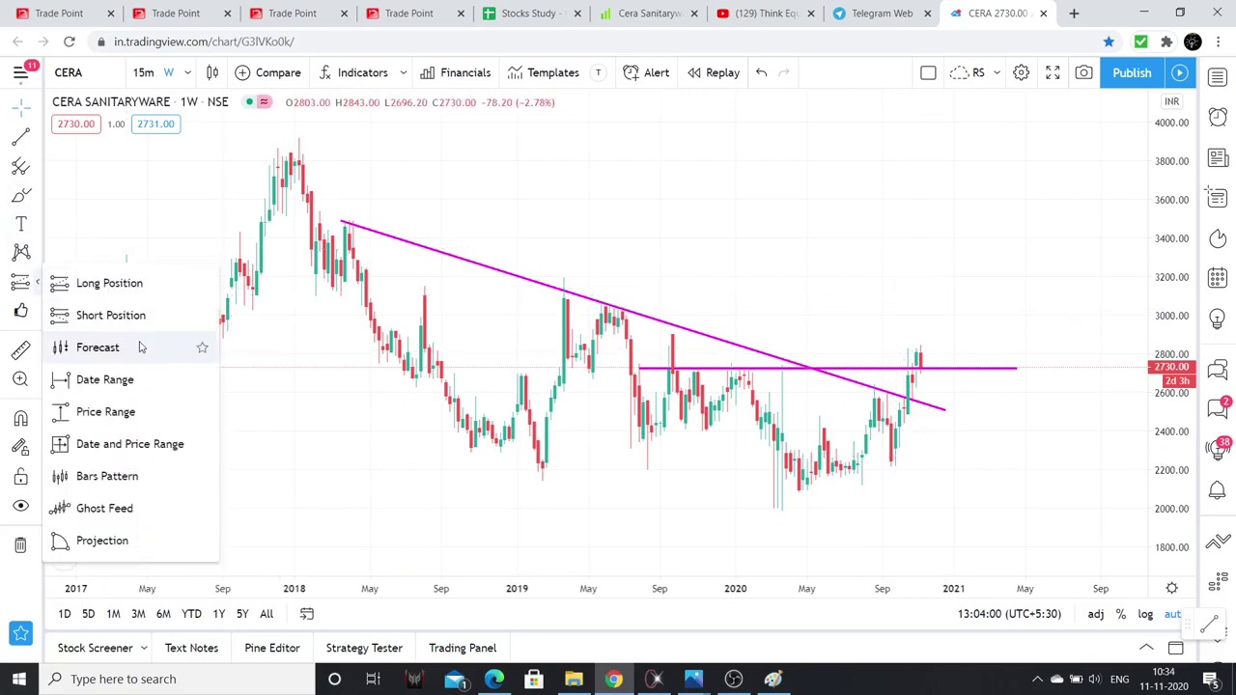
{"action": "left_click", "coordinate": [208, 282]}
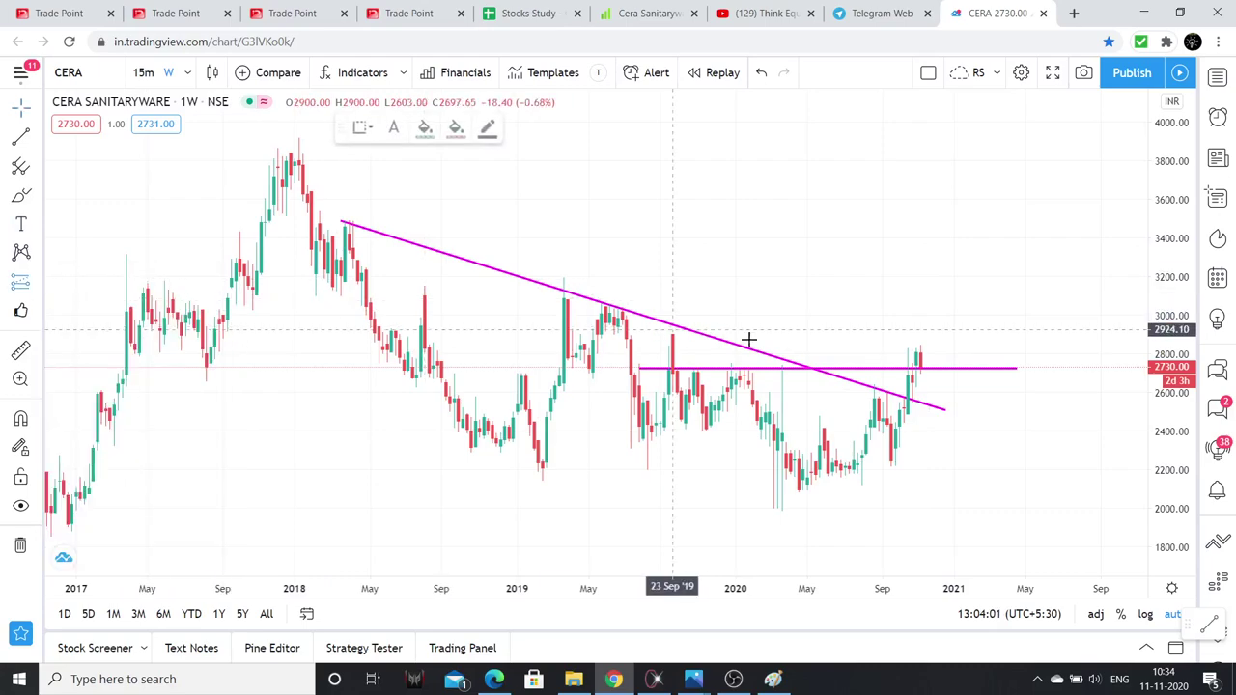
{"action": "left_click", "coordinate": [1020, 382]}
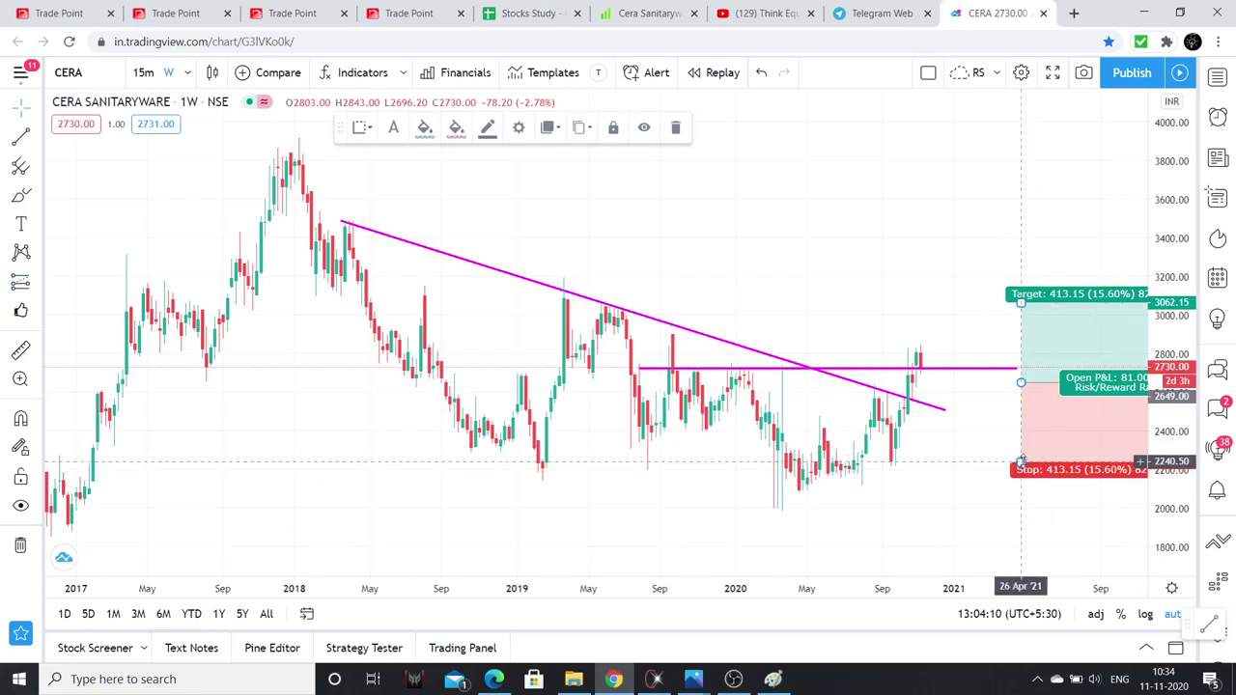
Adjust the long position's stop to about 2240.50 and raise its target to about 3503.50
{"action": "left_click_drag", "start_coordinate": [1020, 461], "coordinate": [996, 461]}
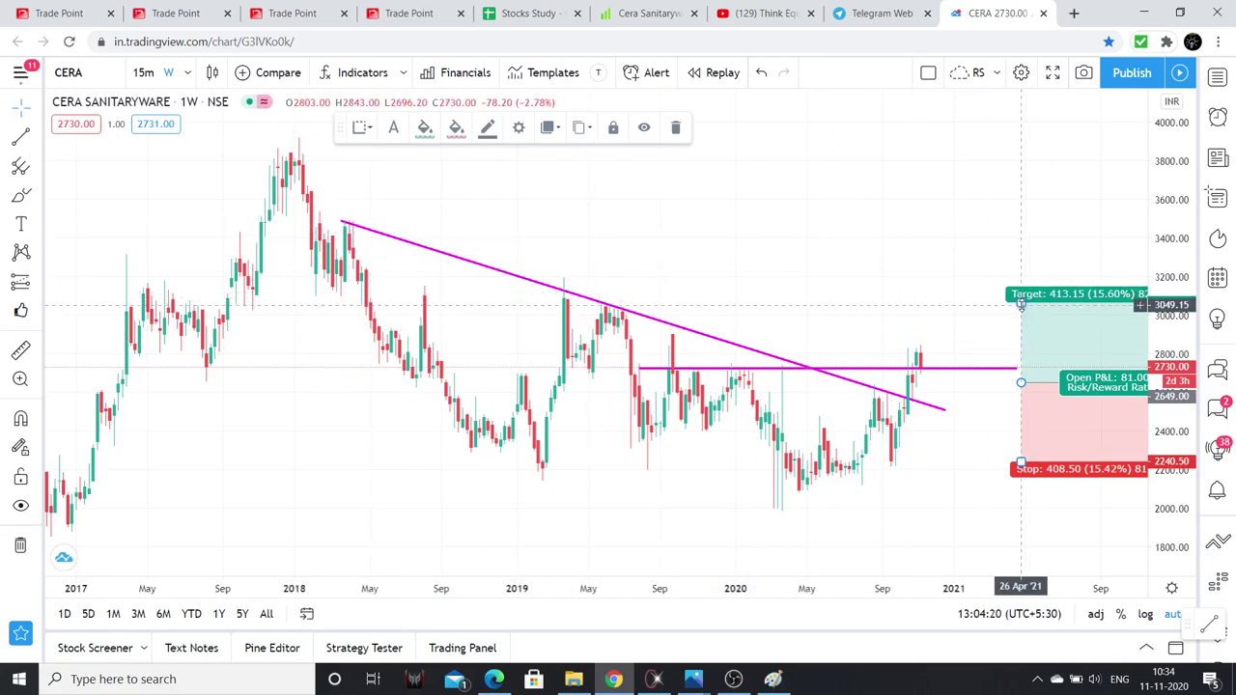
{"action": "left_click_drag", "start_coordinate": [1021, 303], "coordinate": [1020, 220]}
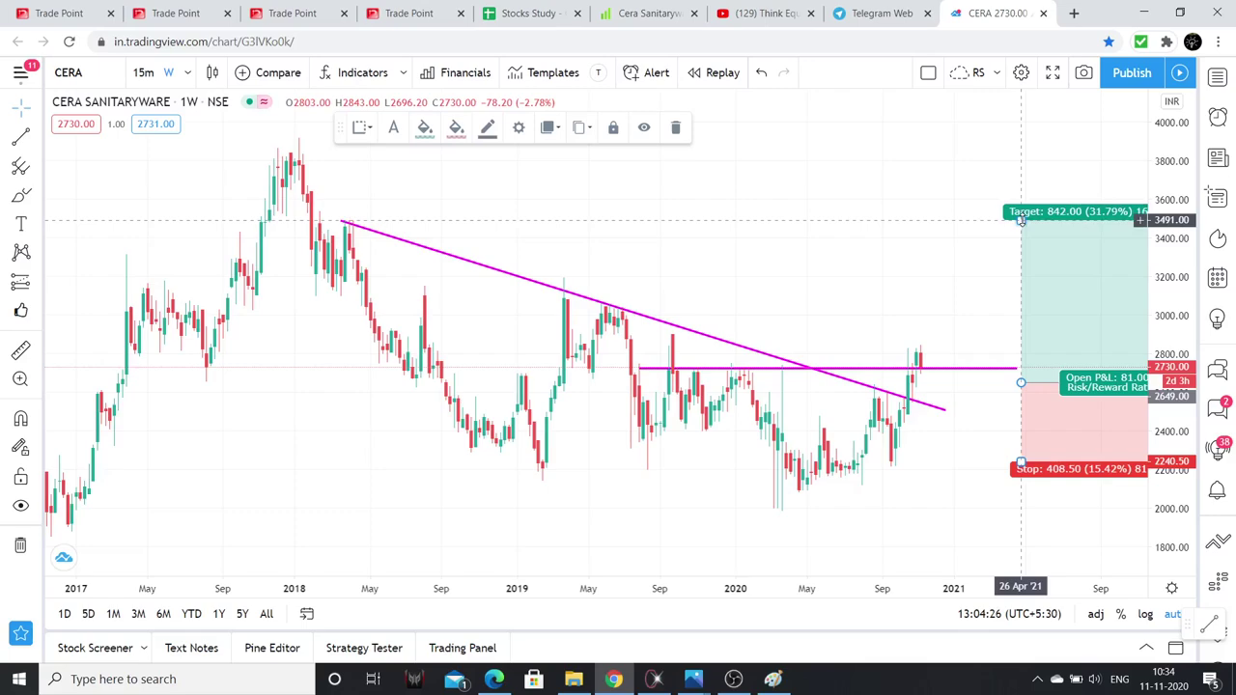
{"action": "left_click_drag", "start_coordinate": [1021, 220], "coordinate": [1021, 217]}
{"action": "left_click_drag", "start_coordinate": [871, 279], "coordinate": [854, 278]}
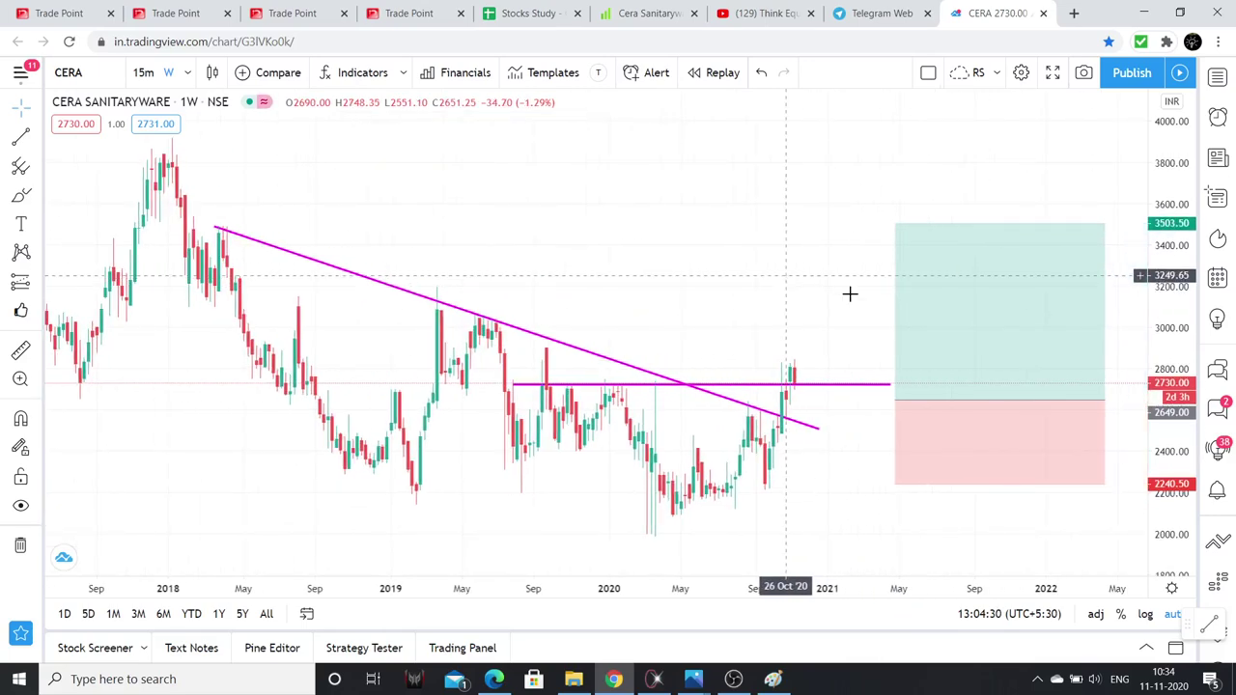
Check the long position on the CERA chart against the buy, stop-loss and target notes in Paint
{"action": "left_click", "coordinate": [936, 375]}
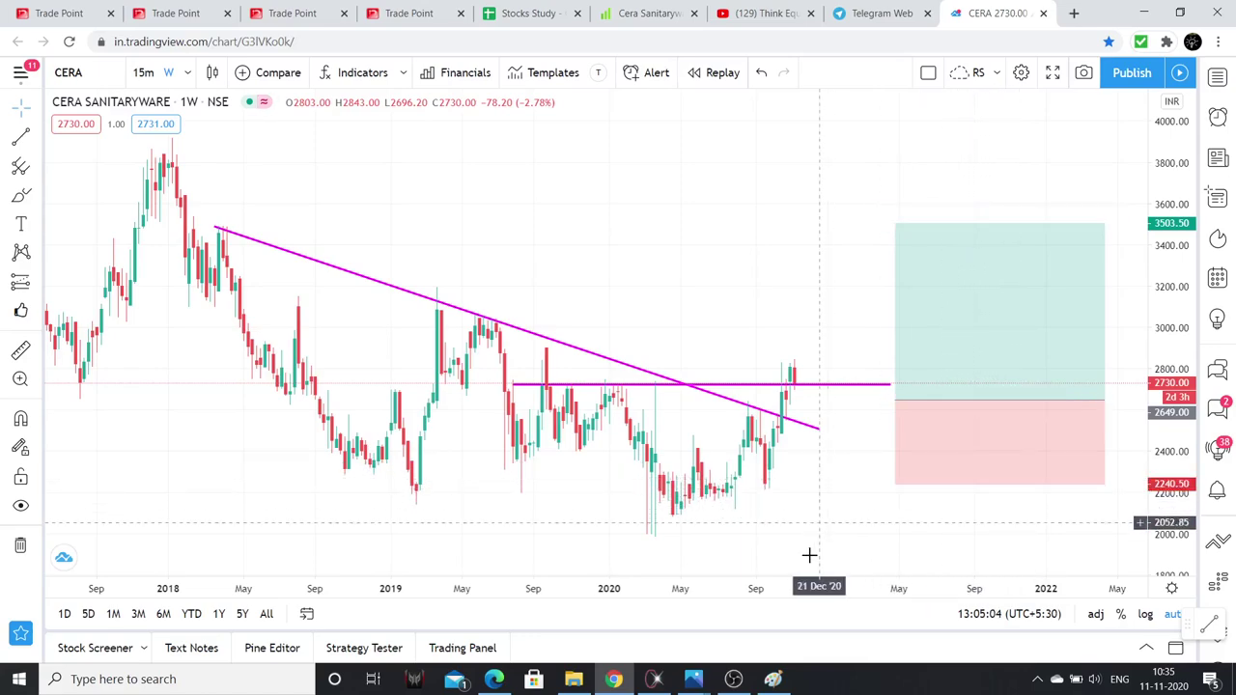
{"action": "left_click", "coordinate": [784, 681]}
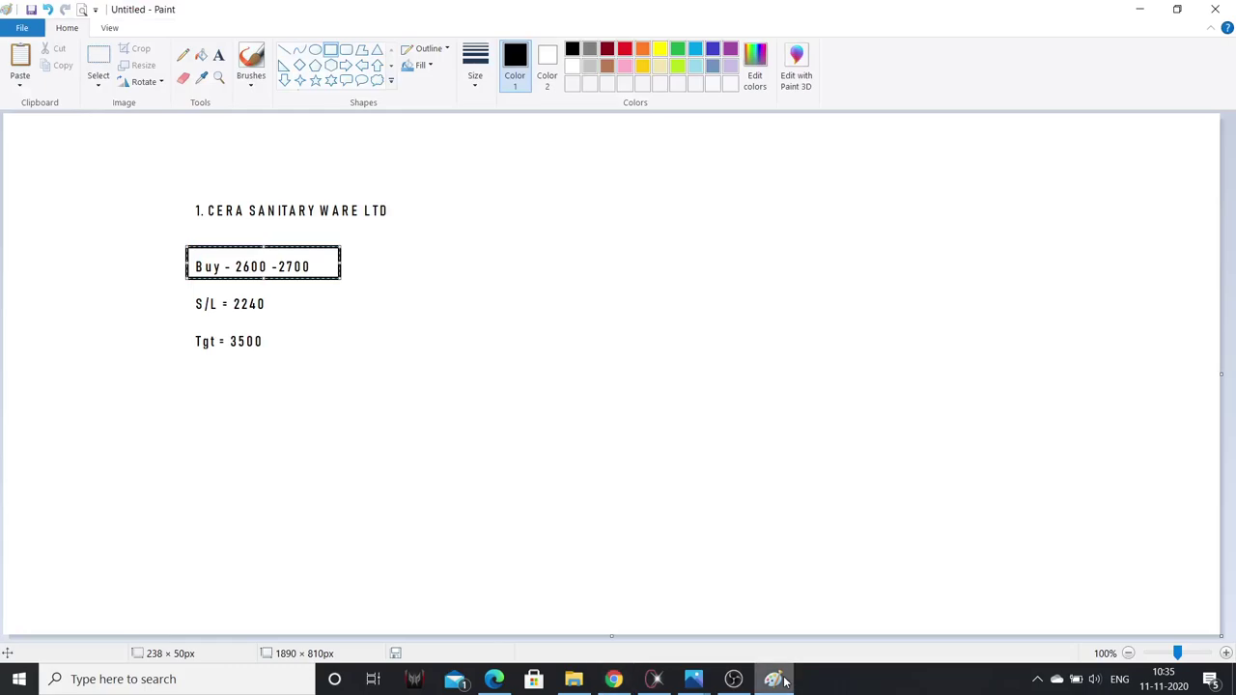
View the Techno Fundamental Analysis title image in Photos and return to the weekly CERA chart
{"action": "left_click", "coordinate": [778, 680]}
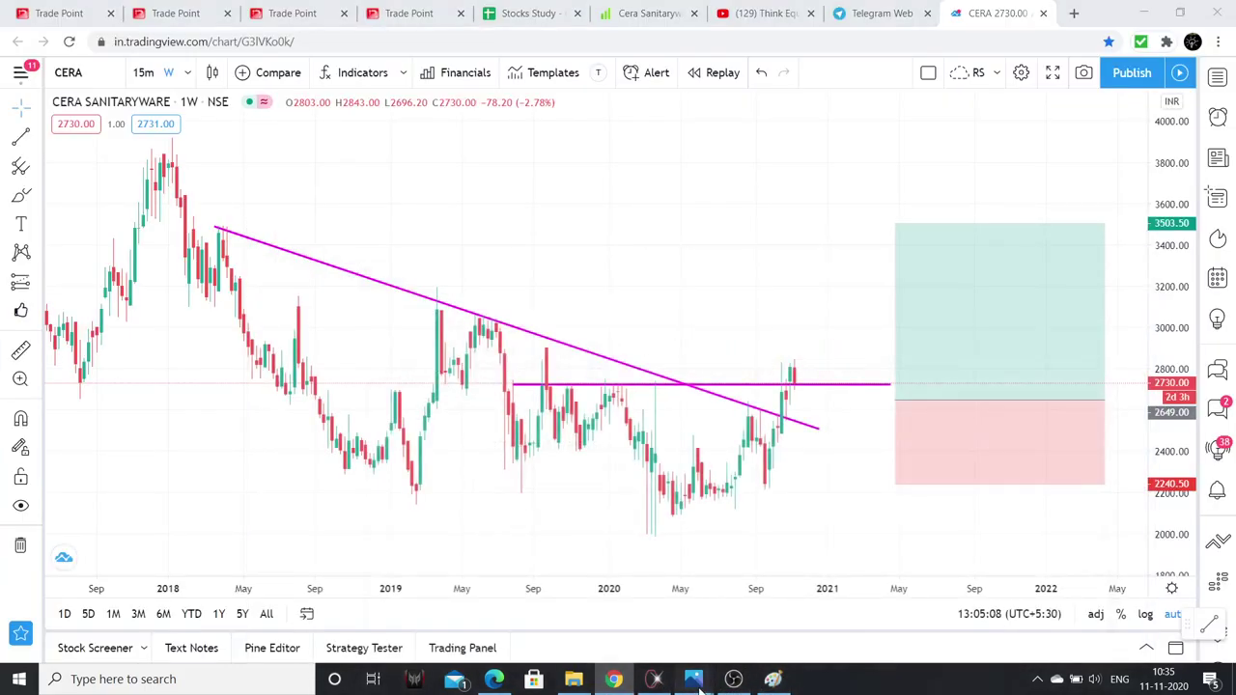
{"action": "mouse_move", "coordinate": [696, 680]}
{"action": "left_click", "coordinate": [646, 659]}
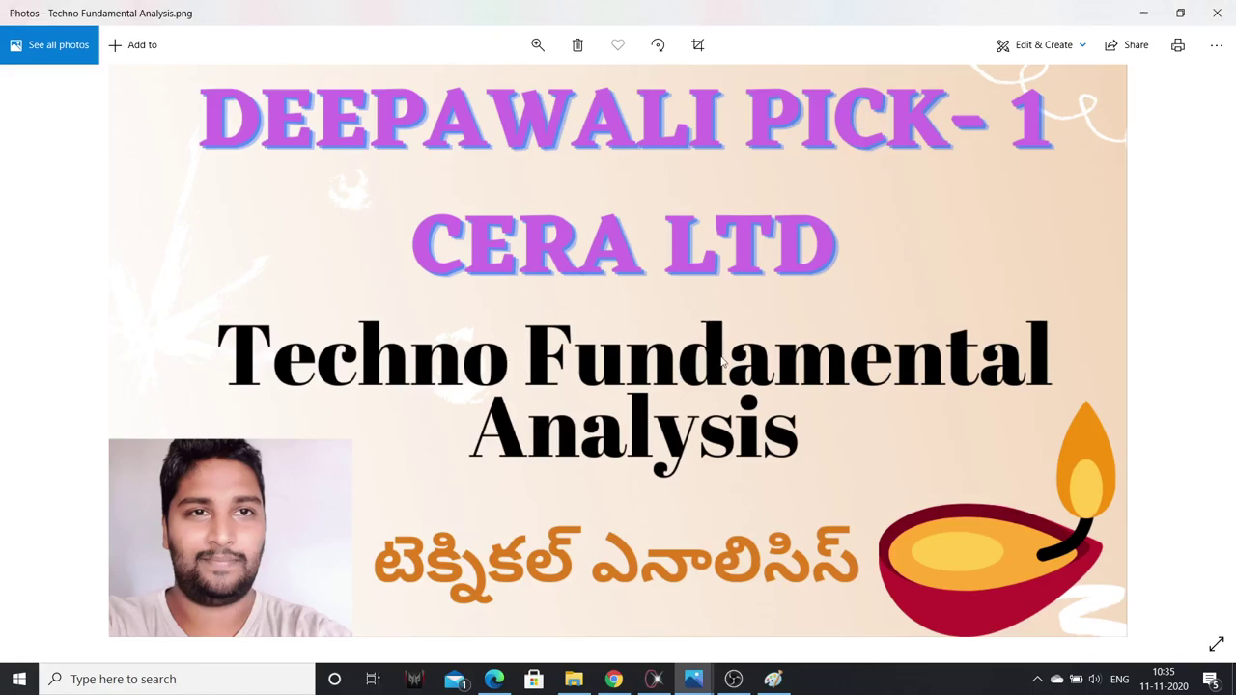
{"action": "left_click", "coordinate": [1143, 13]}
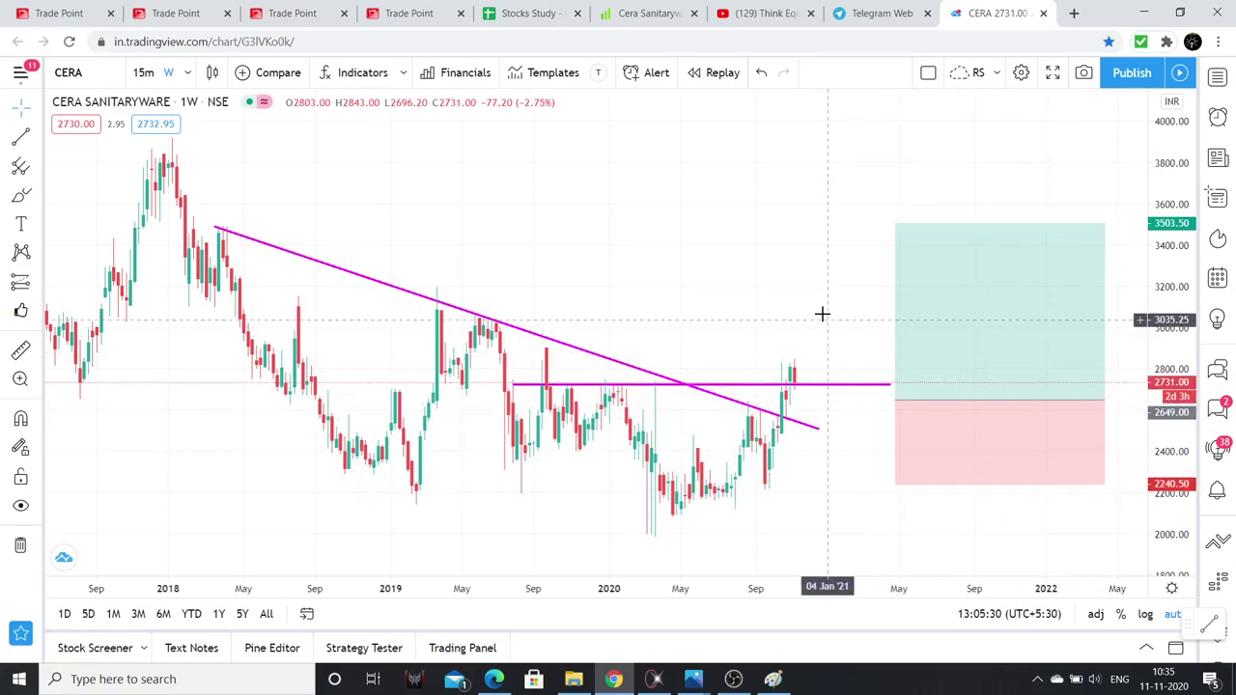
Compare the position size calculator in Stocks Study with the long position on the weekly CERA chart
{"action": "left_click", "coordinate": [531, 12]}
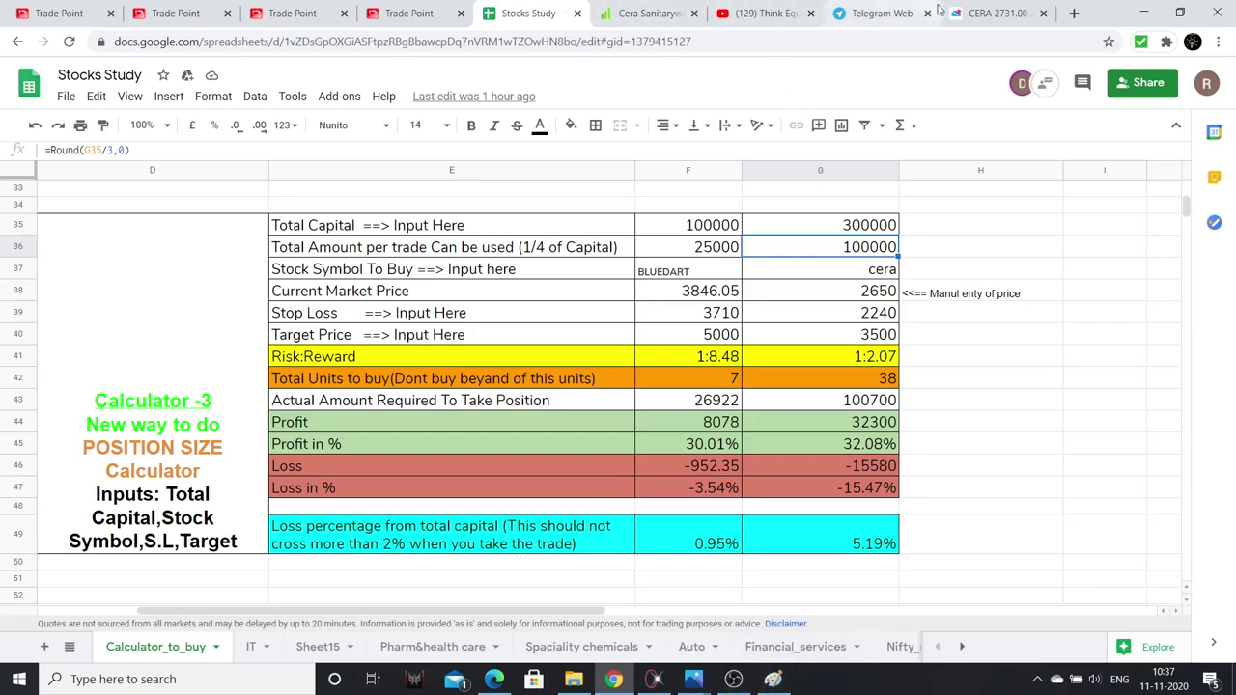
{"action": "left_click", "coordinate": [994, 14]}
{"action": "mouse_move", "coordinate": [903, 487]}
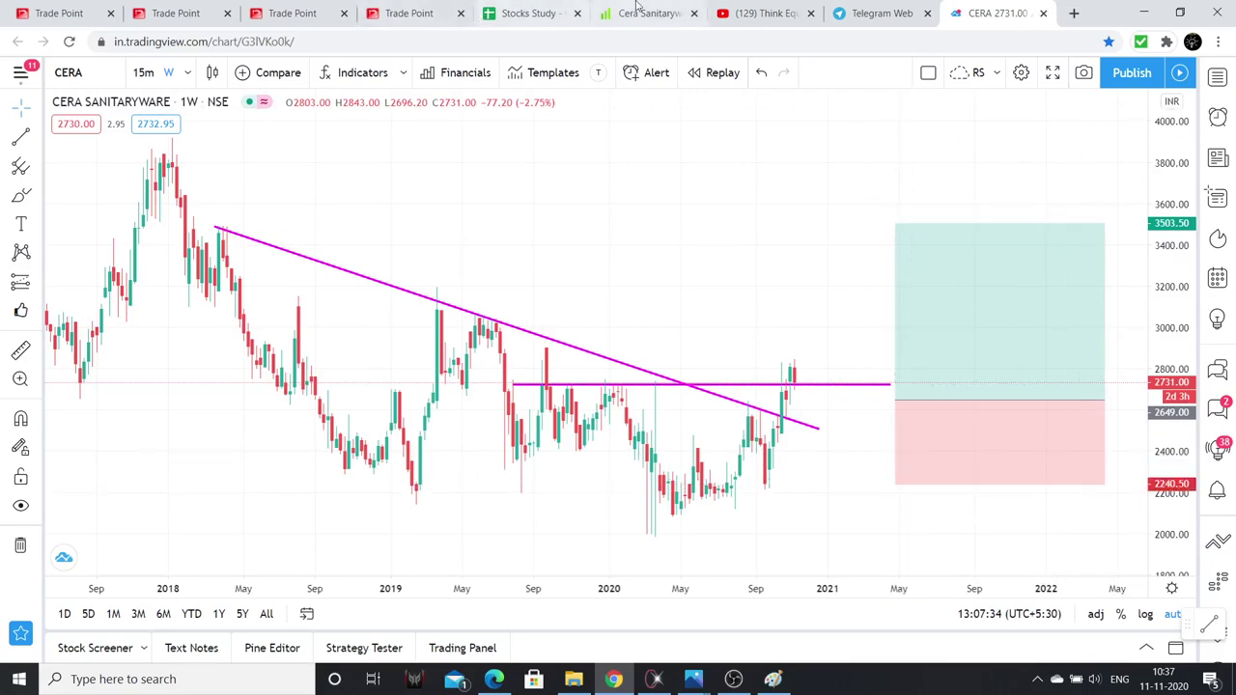
{"action": "left_click", "coordinate": [536, 13]}
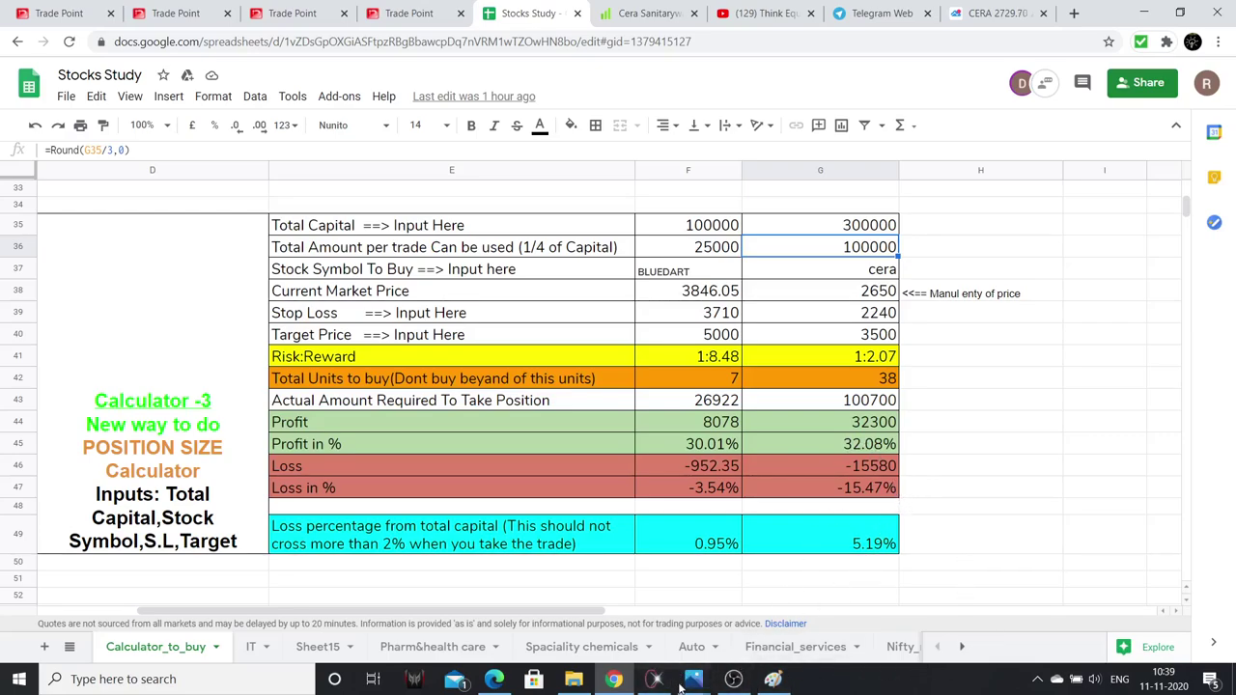
Examine the entry, trailed stop-loss and pyramiding notes on the Thyrocare chart in Photos, returning to the Stocks Study calculator
{"action": "mouse_move", "coordinate": [688, 682]}
{"action": "left_click", "coordinate": [788, 589]}
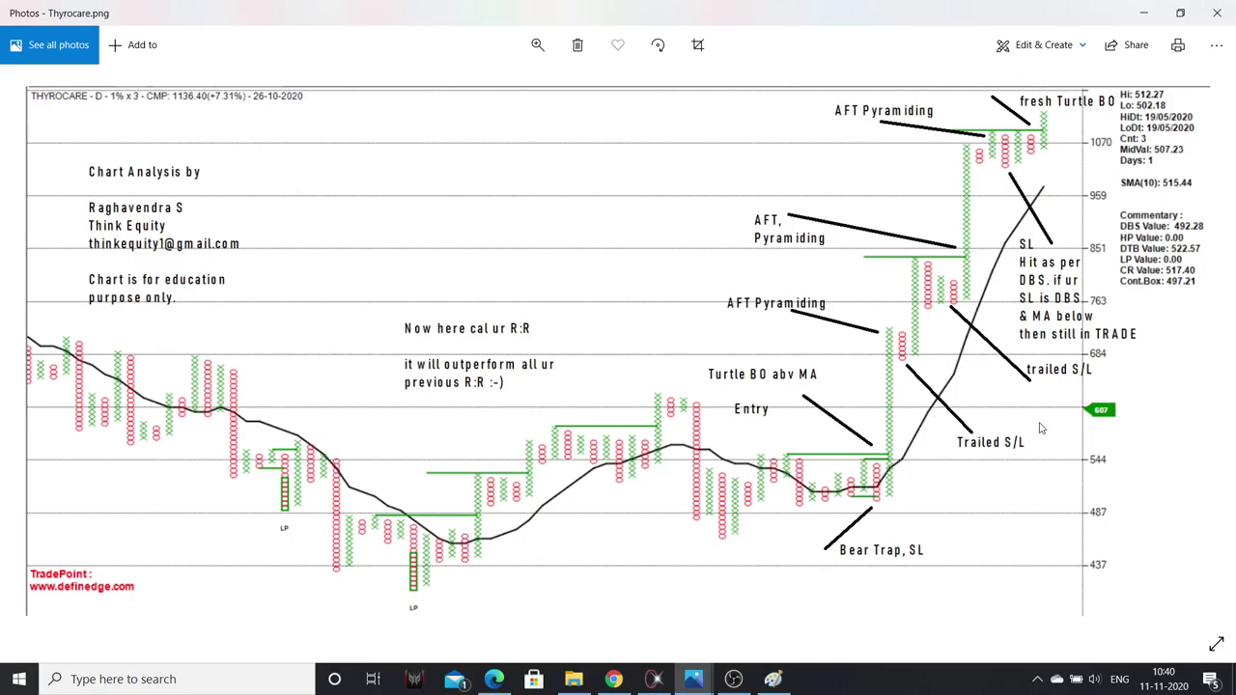
{"action": "left_click", "coordinate": [1147, 13]}
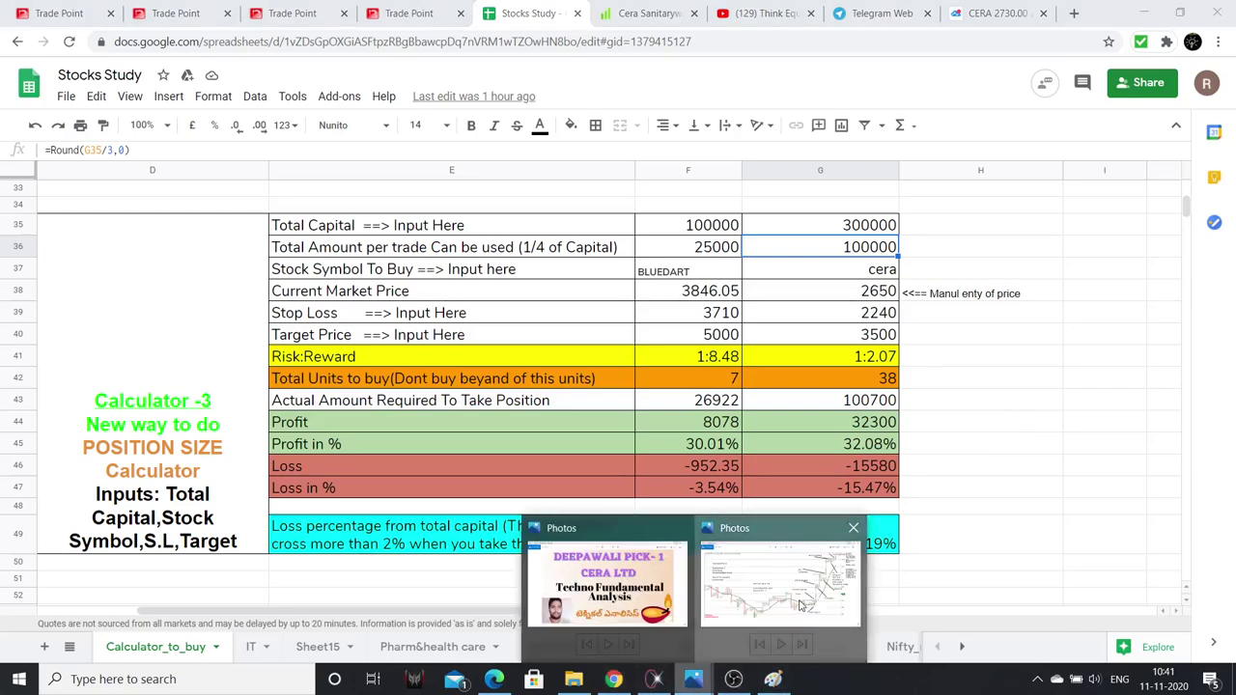
{"action": "left_click", "coordinate": [715, 575]}
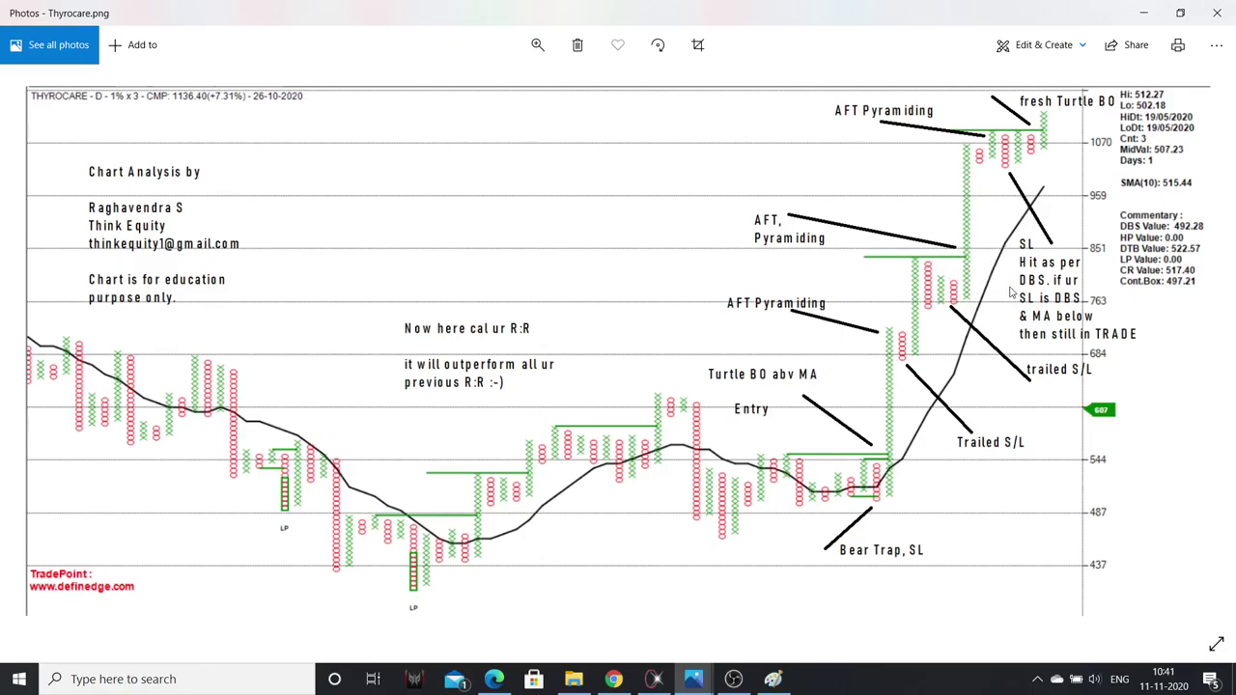
{"action": "left_click", "coordinate": [1143, 12]}
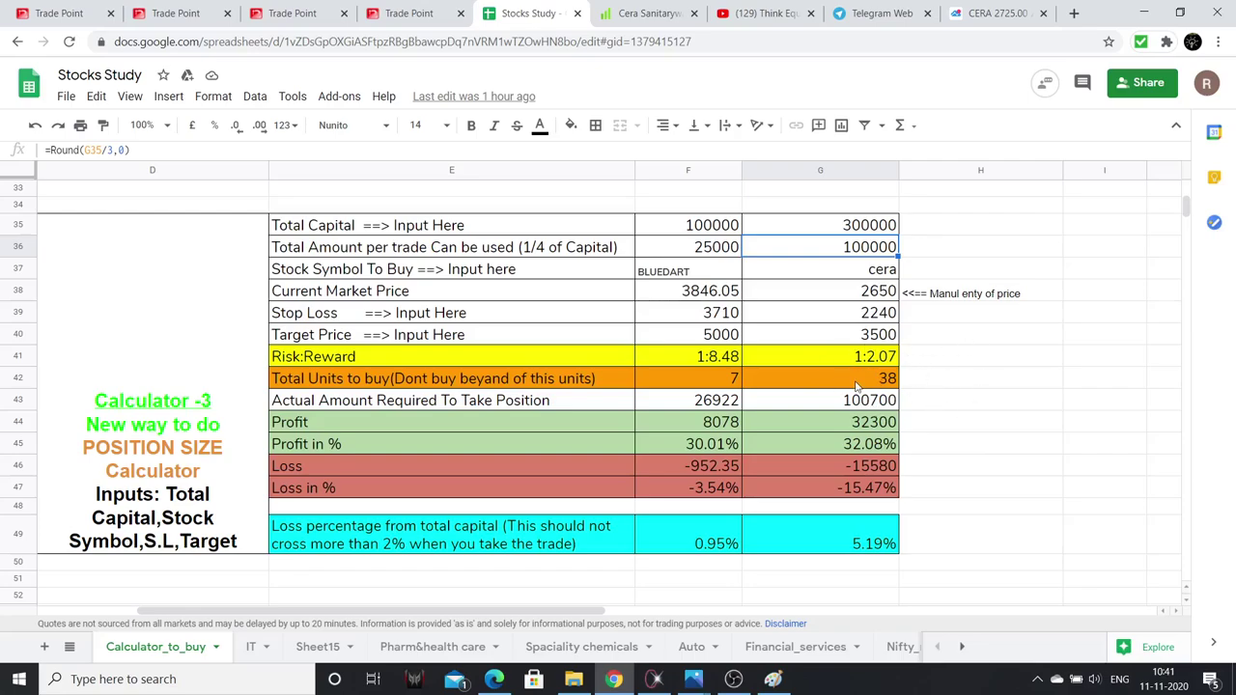
Check the CERA Point & Figure chart in TradePoint and review CERA's capital, price and stop-loss inputs in Stocks Study
{"action": "left_click", "coordinate": [655, 678]}
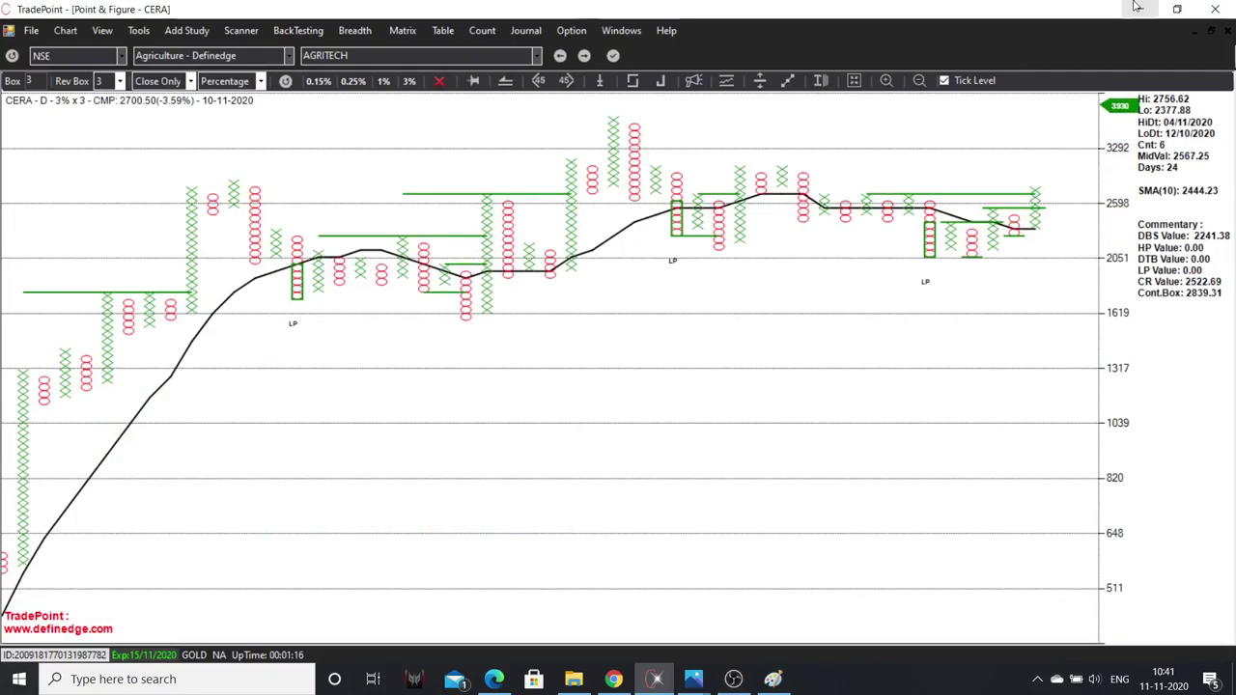
{"action": "key", "text": "alt+Tab"}
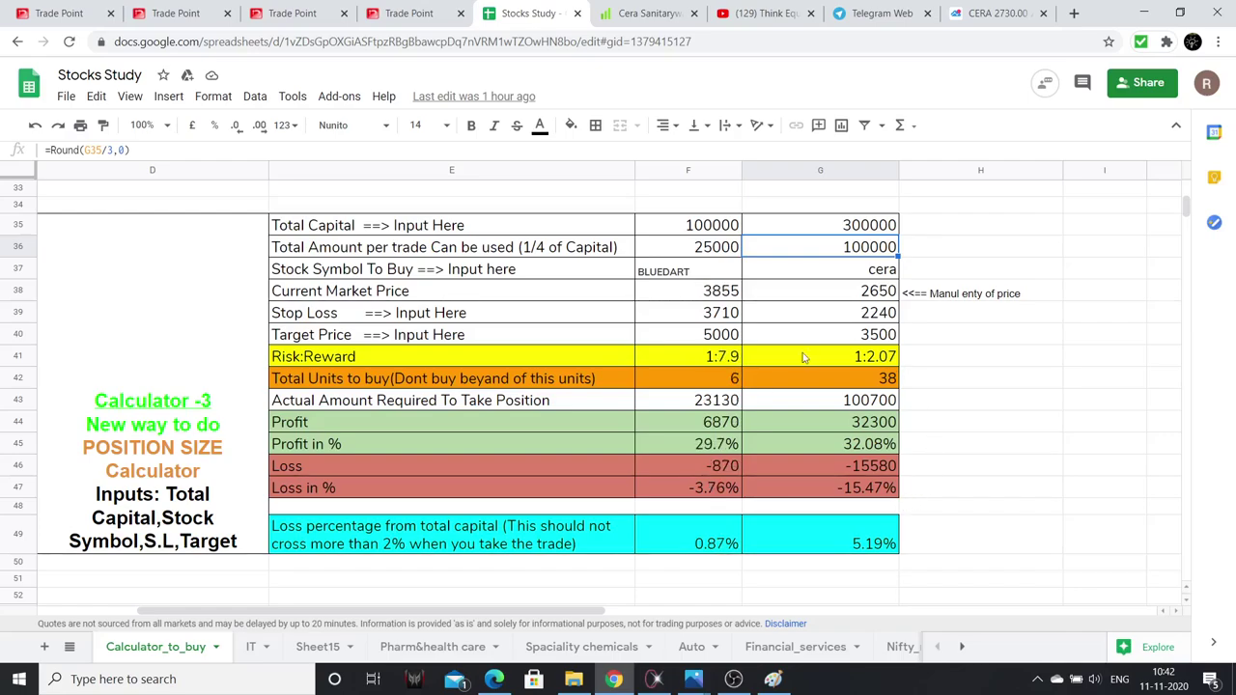
{"action": "left_click", "coordinate": [877, 230]}
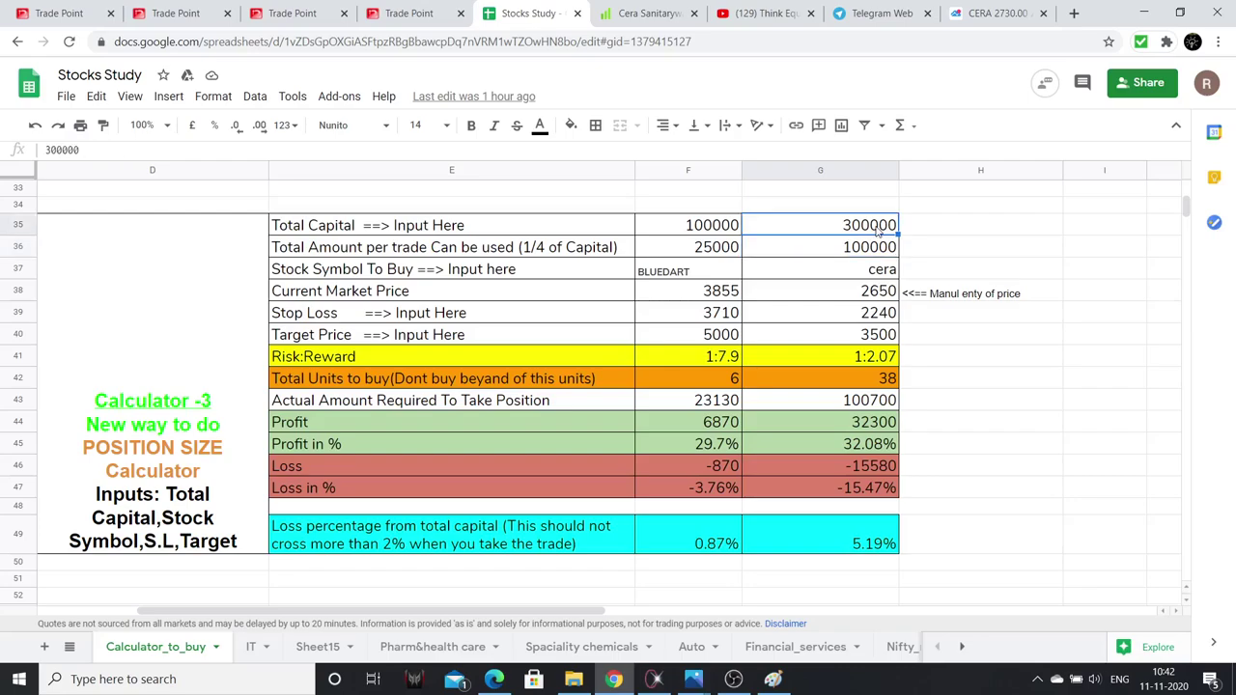
{"action": "left_click", "coordinate": [877, 249]}
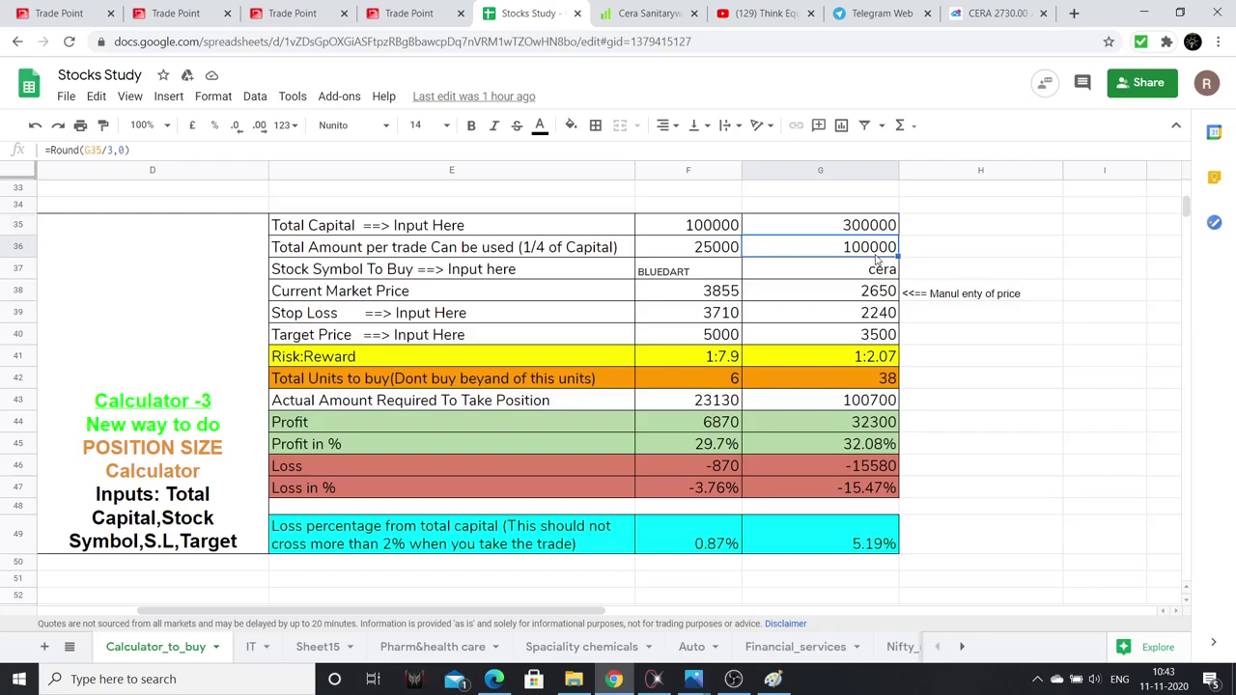
{"action": "left_click", "coordinate": [875, 273]}
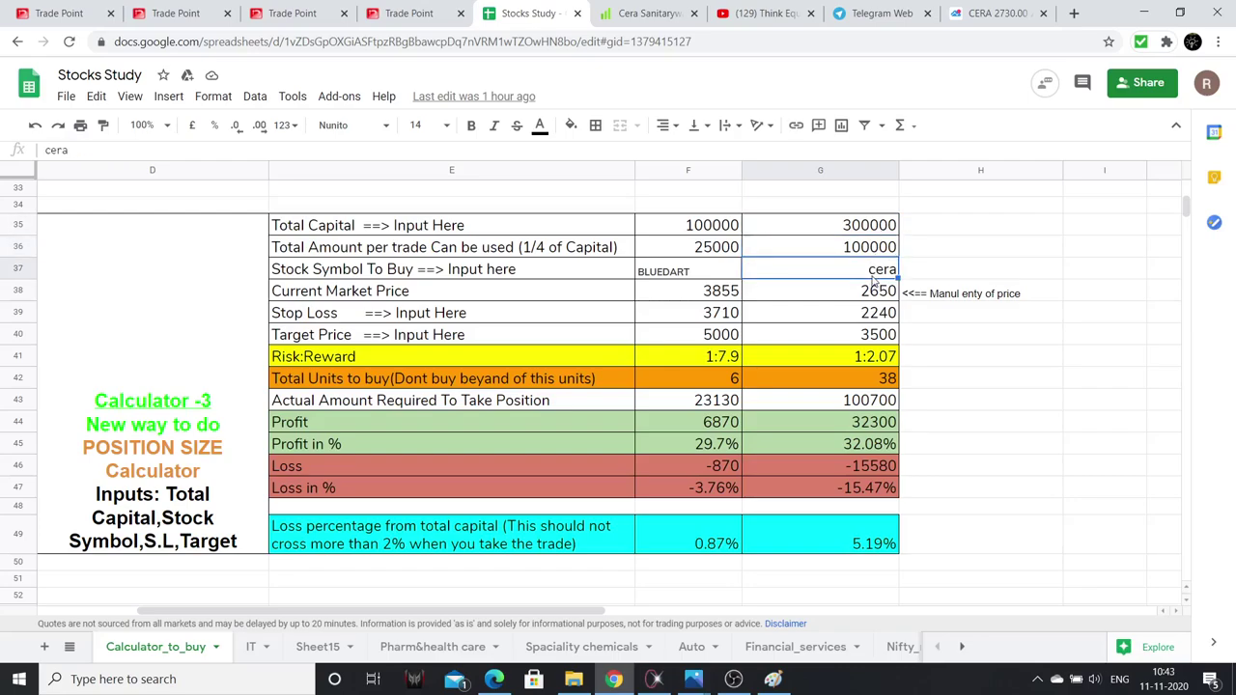
{"action": "left_click", "coordinate": [872, 295]}
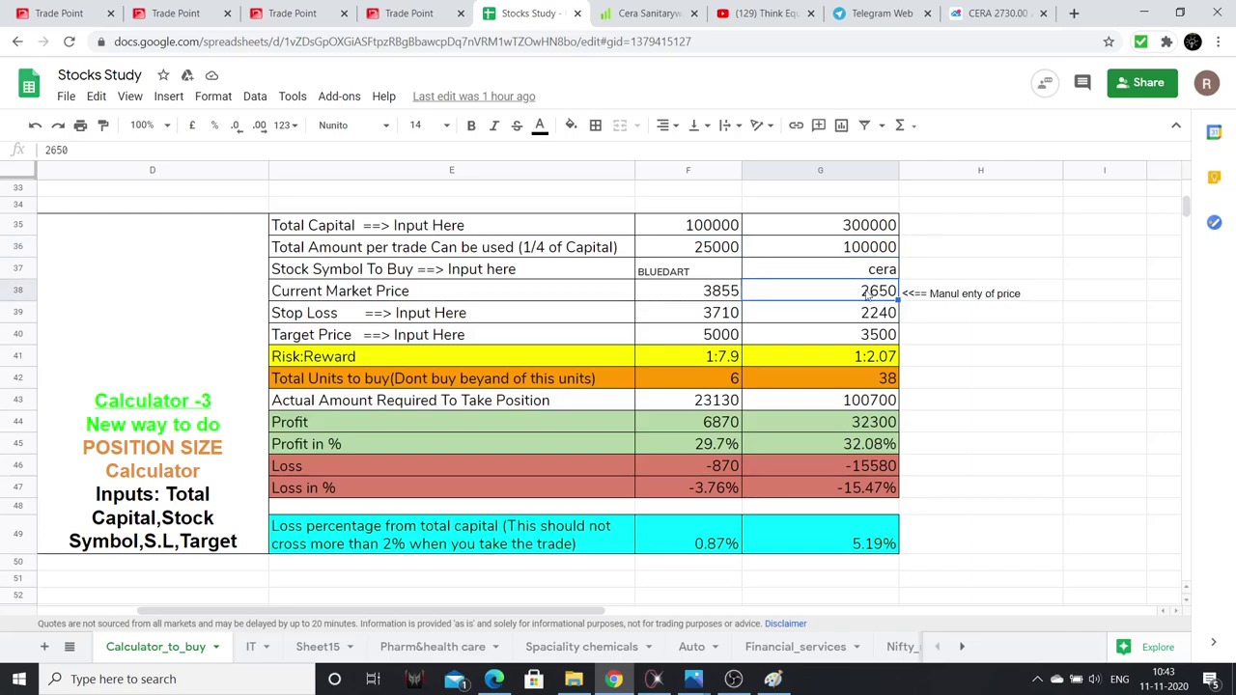
{"action": "left_click", "coordinate": [880, 319]}
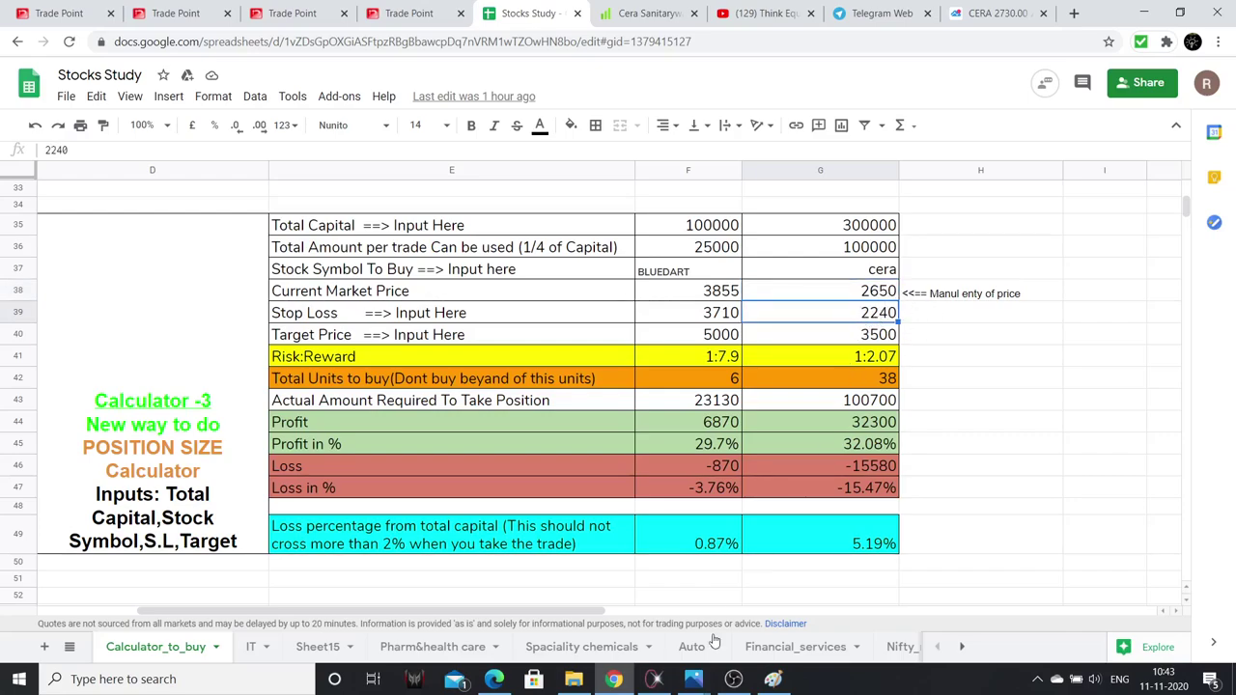
Raise the long position's target to about 3853.90 on the weekly CERA chart
{"action": "left_click", "coordinate": [978, 13]}
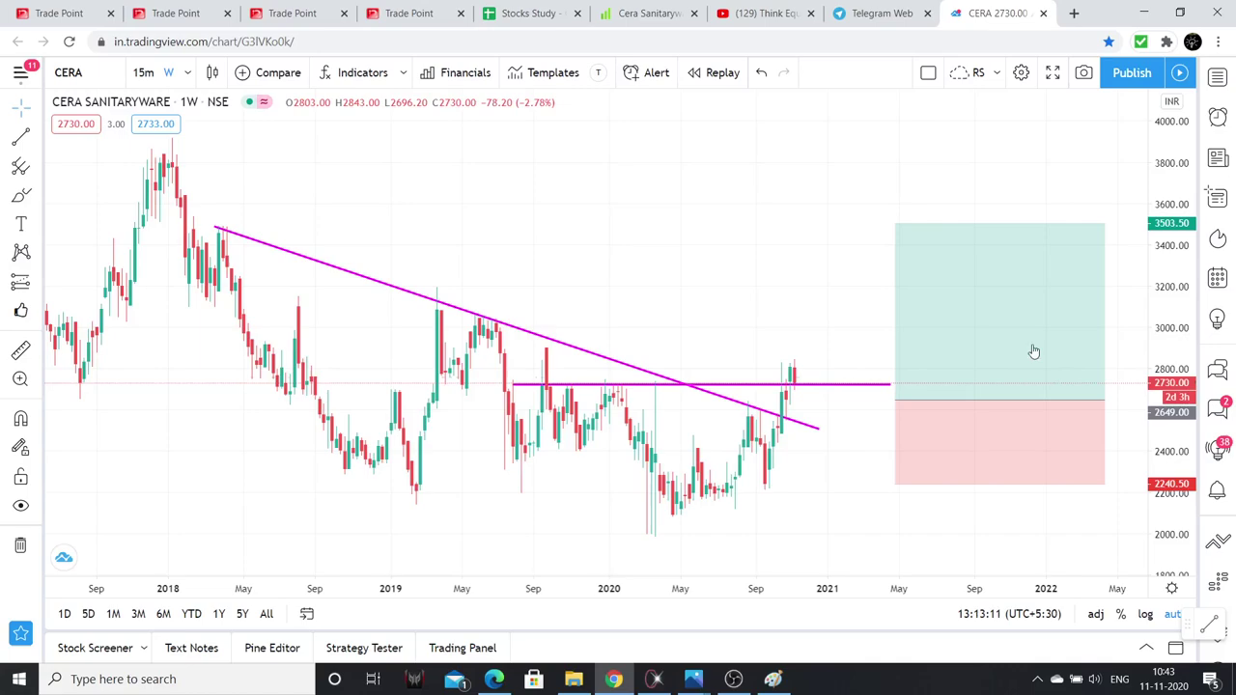
{"action": "left_click", "coordinate": [886, 394]}
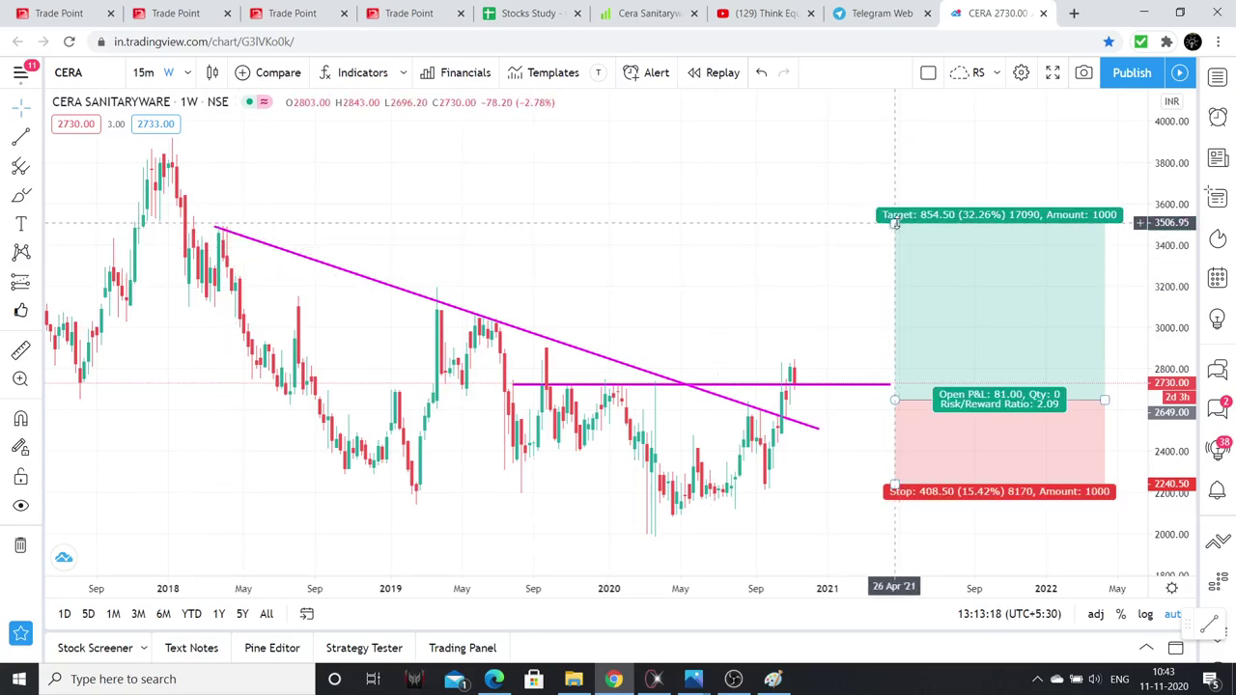
{"action": "left_click_drag", "start_coordinate": [895, 222], "coordinate": [902, 156]}
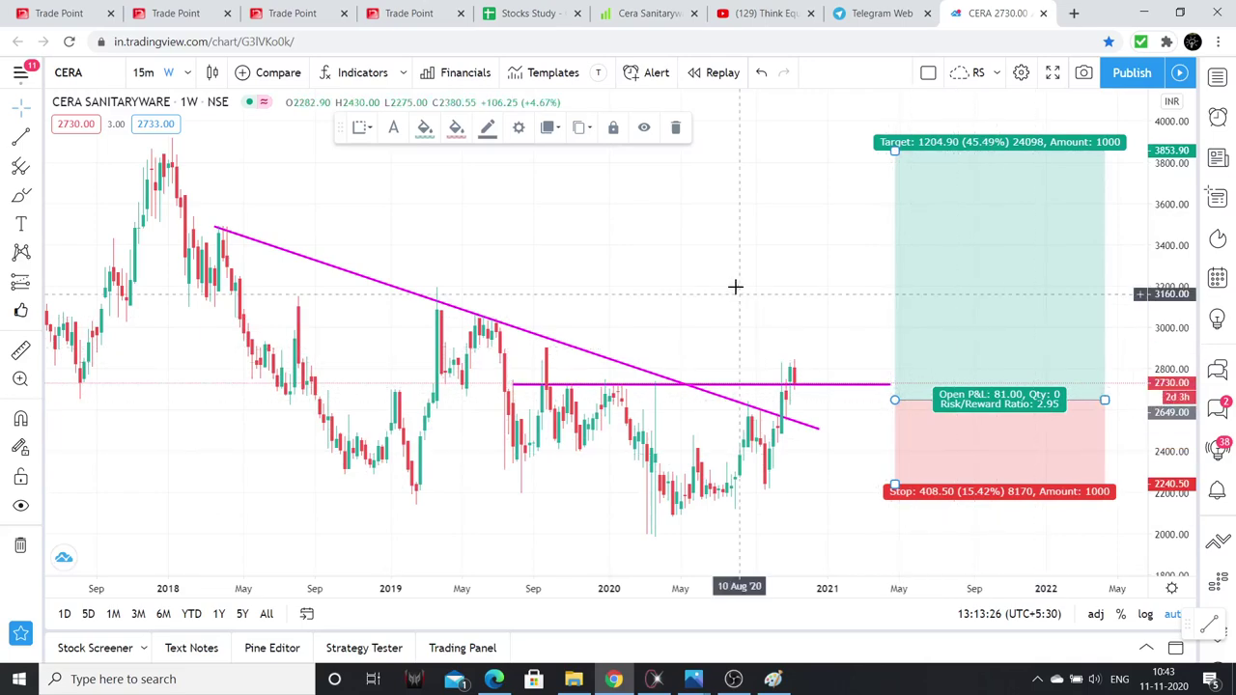
{"action": "scroll", "coordinate": [792, 276], "scroll_direction": "down", "scroll_amount": 2}
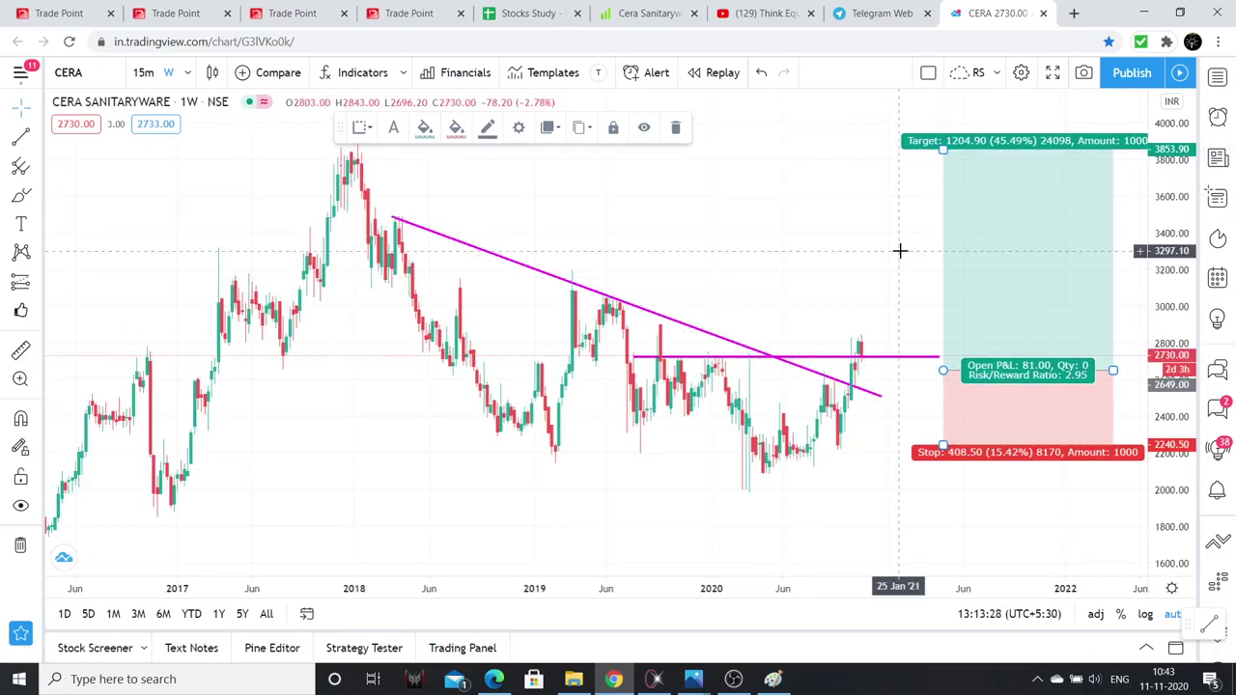
{"action": "left_click_drag", "start_coordinate": [900, 250], "coordinate": [765, 260]}
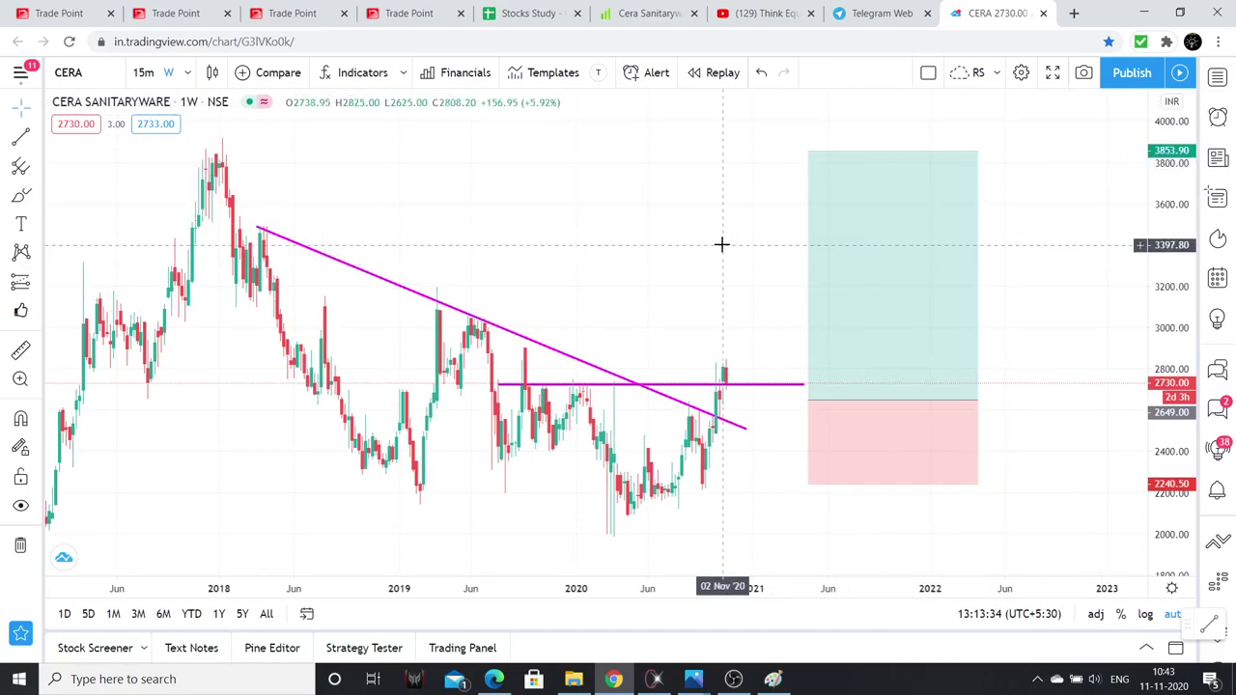
{"action": "left_click_drag", "start_coordinate": [730, 245], "coordinate": [798, 254]}
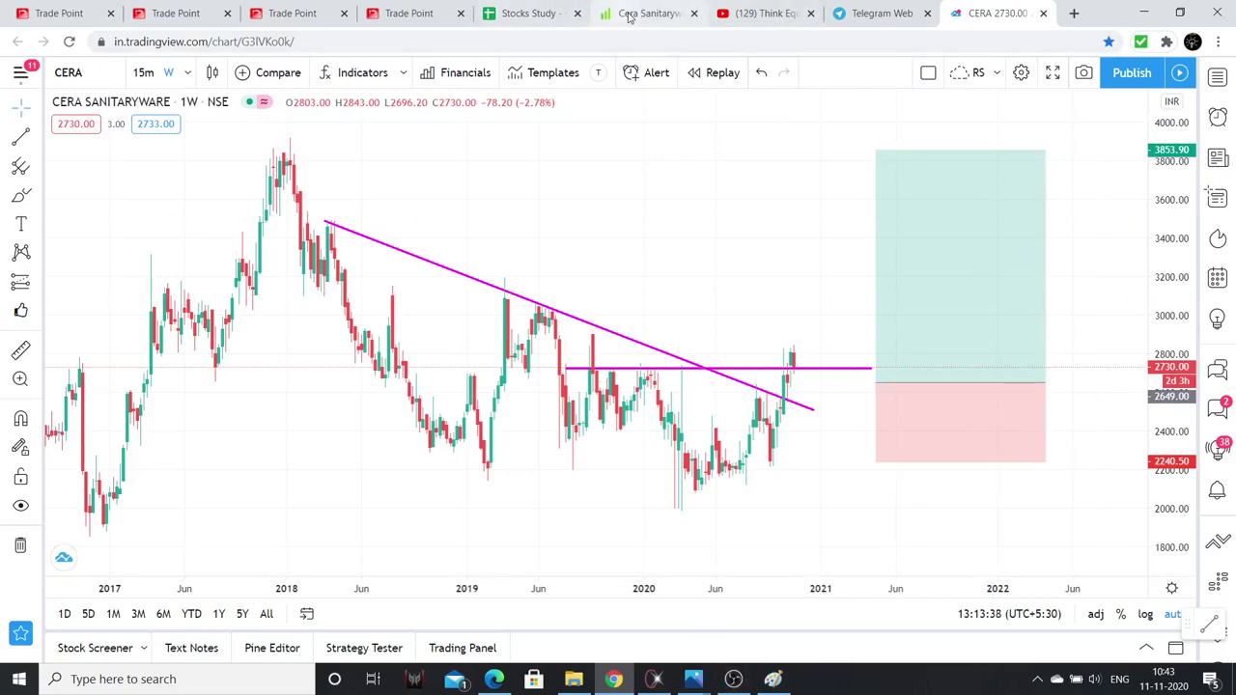
Review CERA's target price, risk:reward, units to buy and loss figures in the Stocks Study position size calculator
{"action": "left_click", "coordinate": [544, 11]}
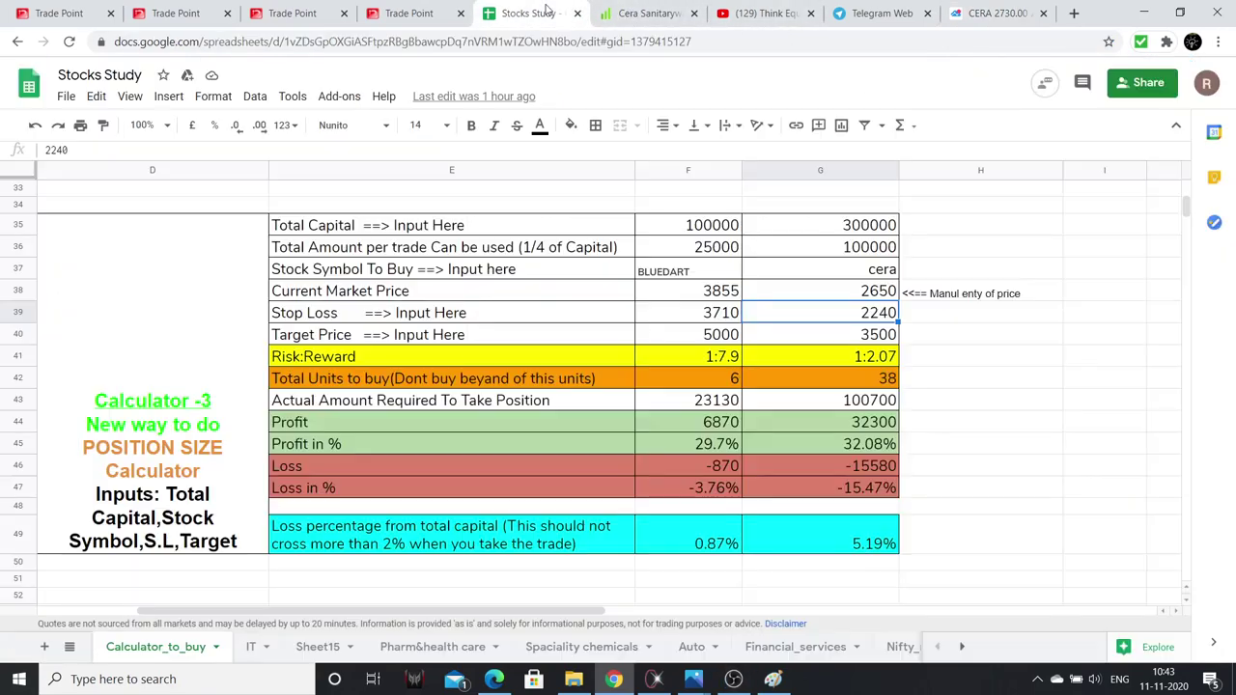
{"action": "left_click", "coordinate": [865, 338]}
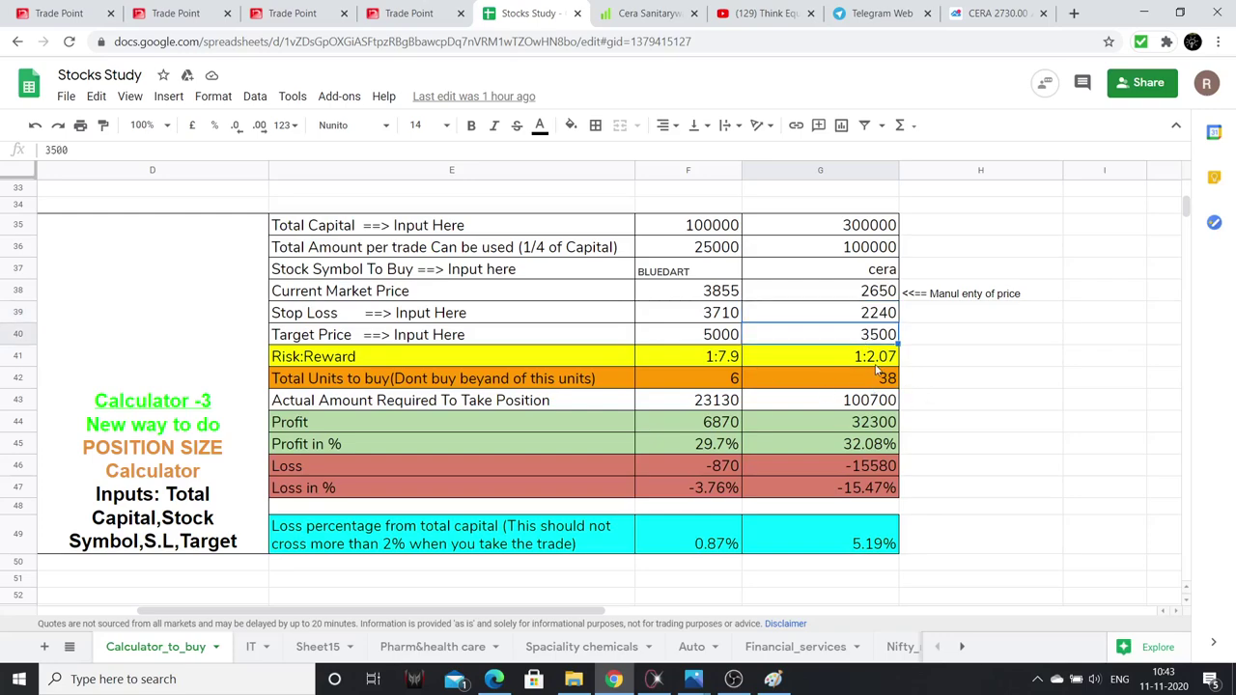
{"action": "left_click", "coordinate": [879, 359]}
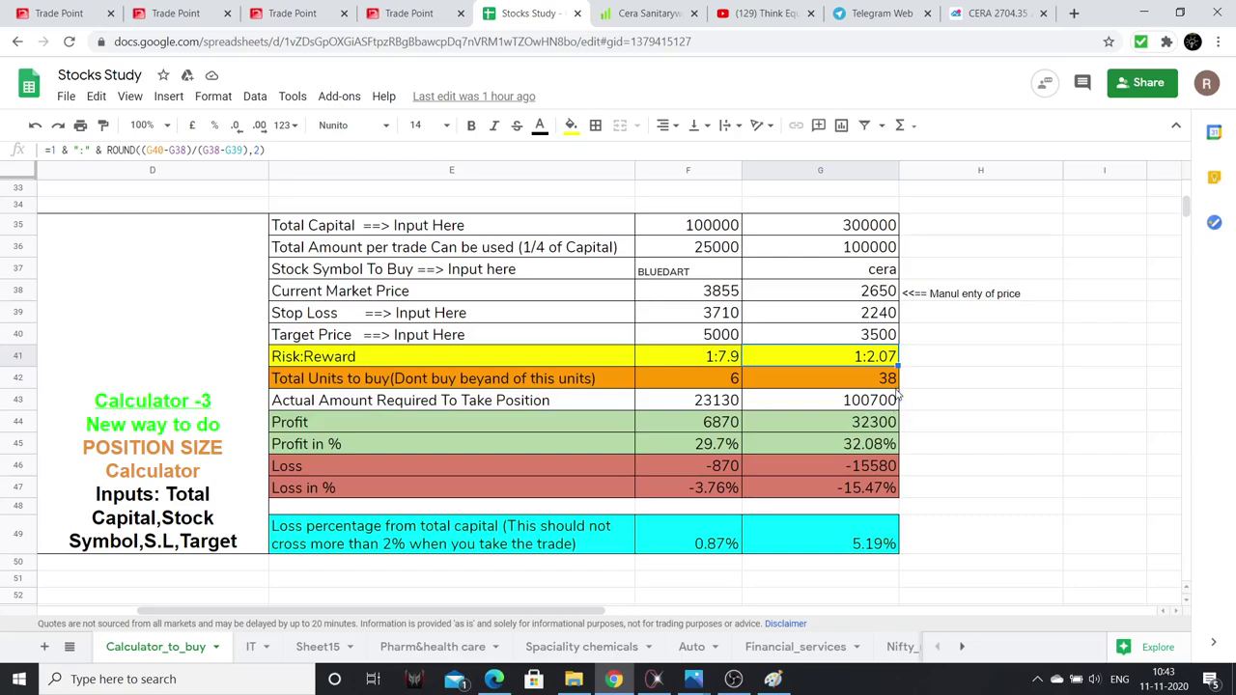
{"action": "left_click", "coordinate": [894, 386]}
{"action": "left_click", "coordinate": [870, 491]}
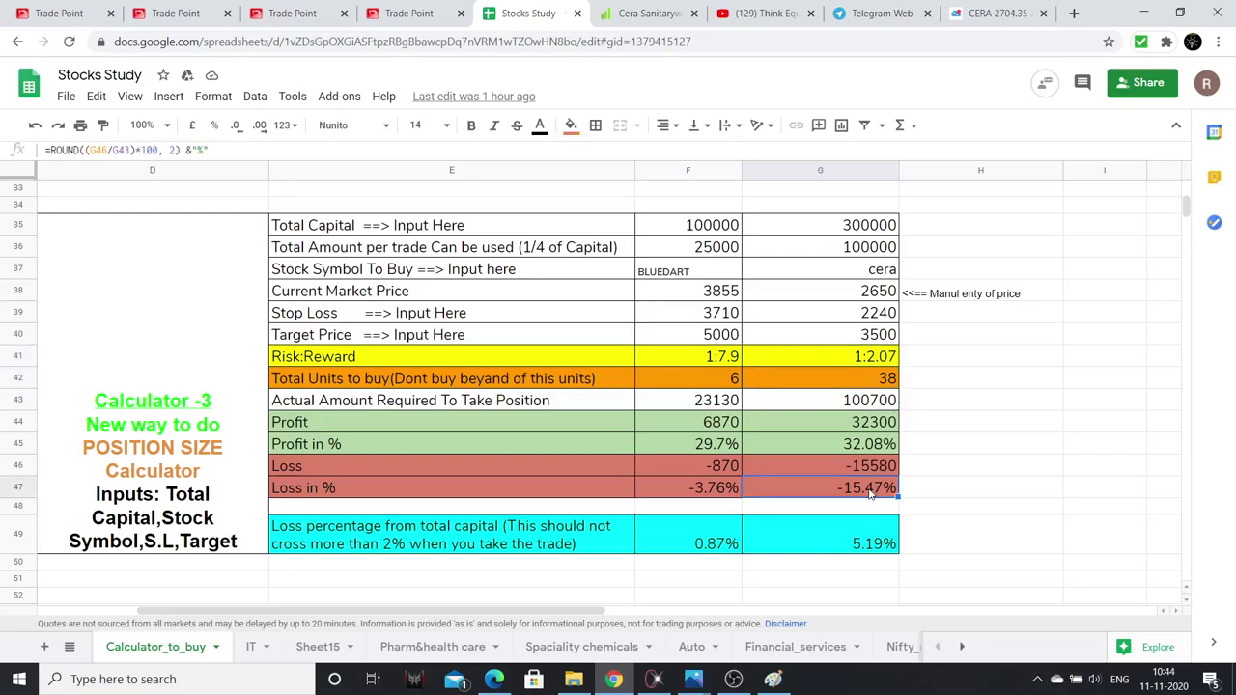
{"action": "left_click", "coordinate": [870, 466]}
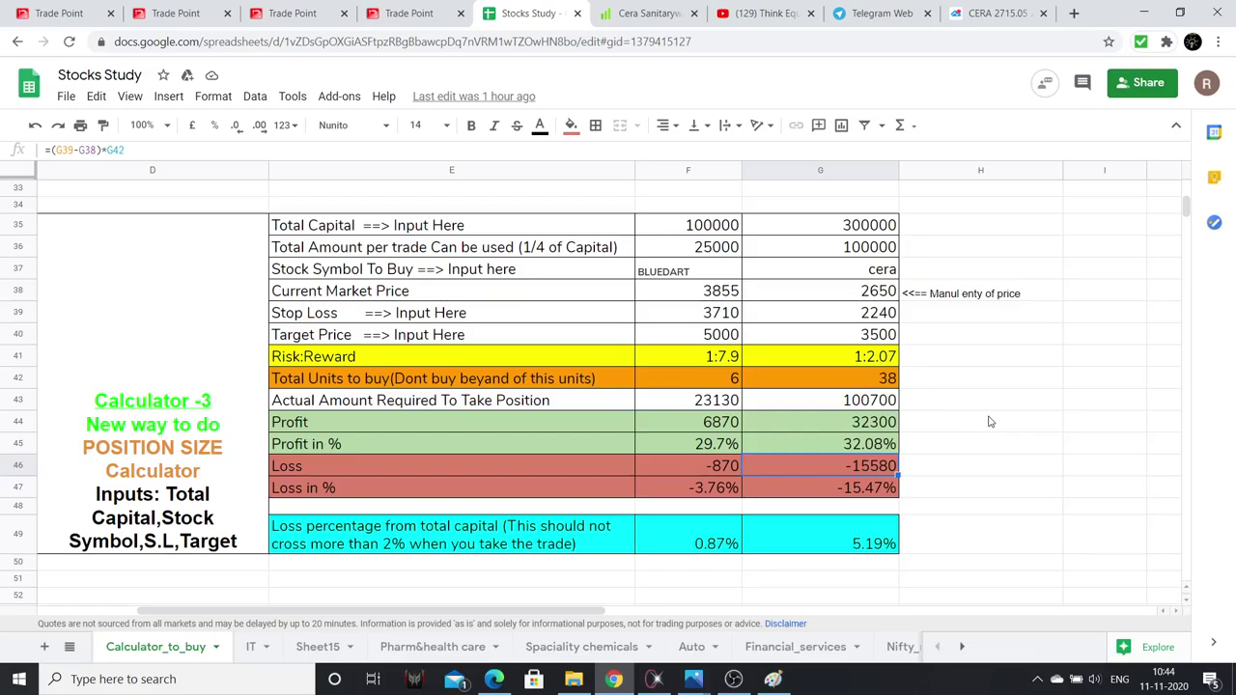
{"action": "scroll", "coordinate": [990, 422], "scroll_direction": "down", "scroll_amount": 3}
{"action": "scroll", "coordinate": [990, 422], "scroll_direction": "up", "scroll_amount": 6}
{"action": "scroll", "coordinate": [992, 425], "scroll_direction": "down", "scroll_amount": 2}
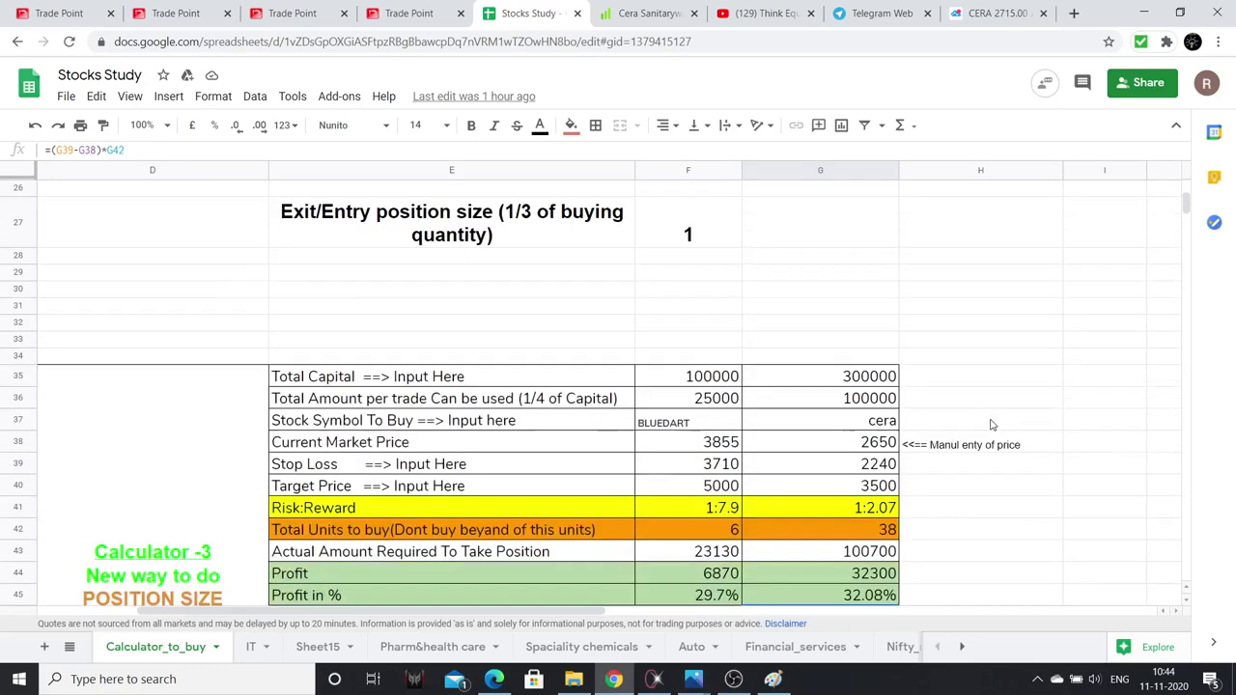
{"action": "scroll", "coordinate": [992, 425], "scroll_direction": "down", "scroll_amount": 1}
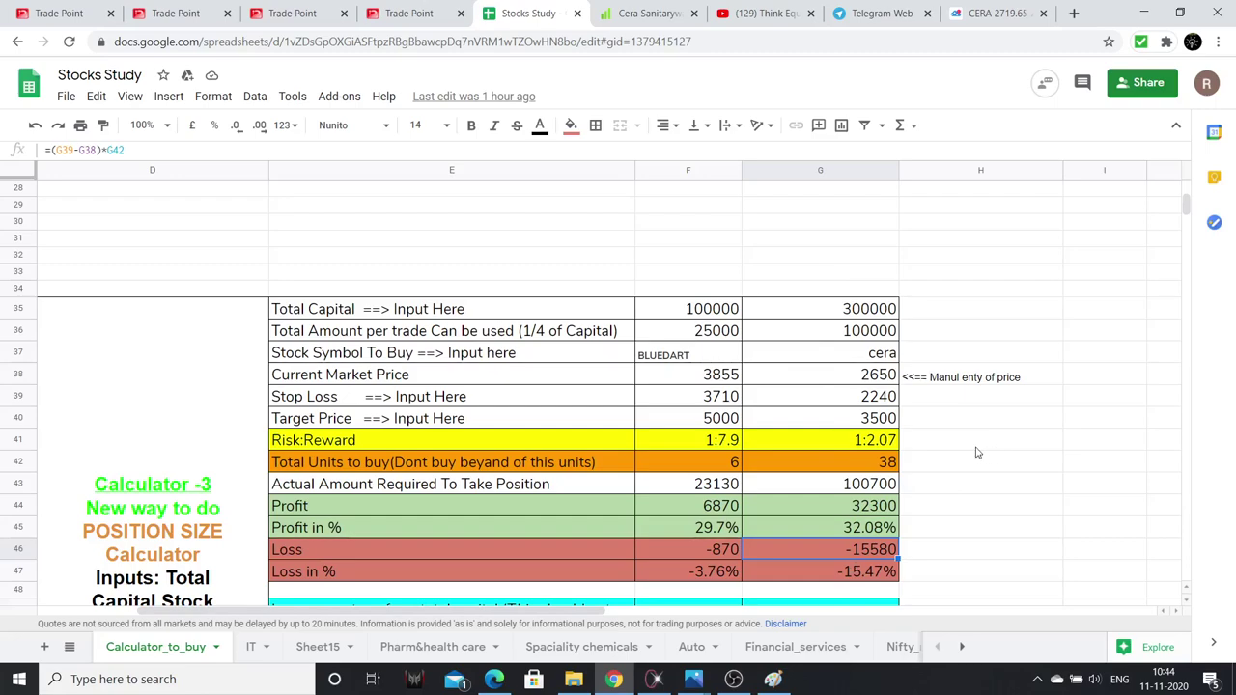
{"action": "left_click", "coordinate": [734, 679]}
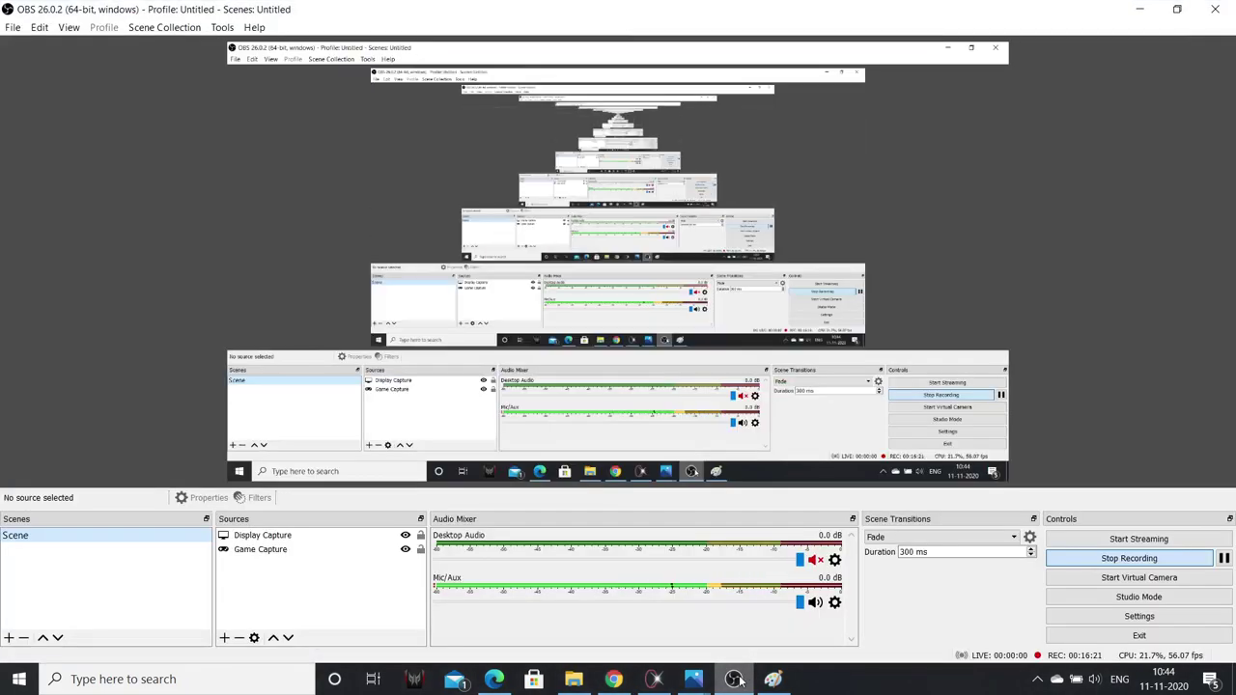
{"action": "left_click", "coordinate": [733, 679]}
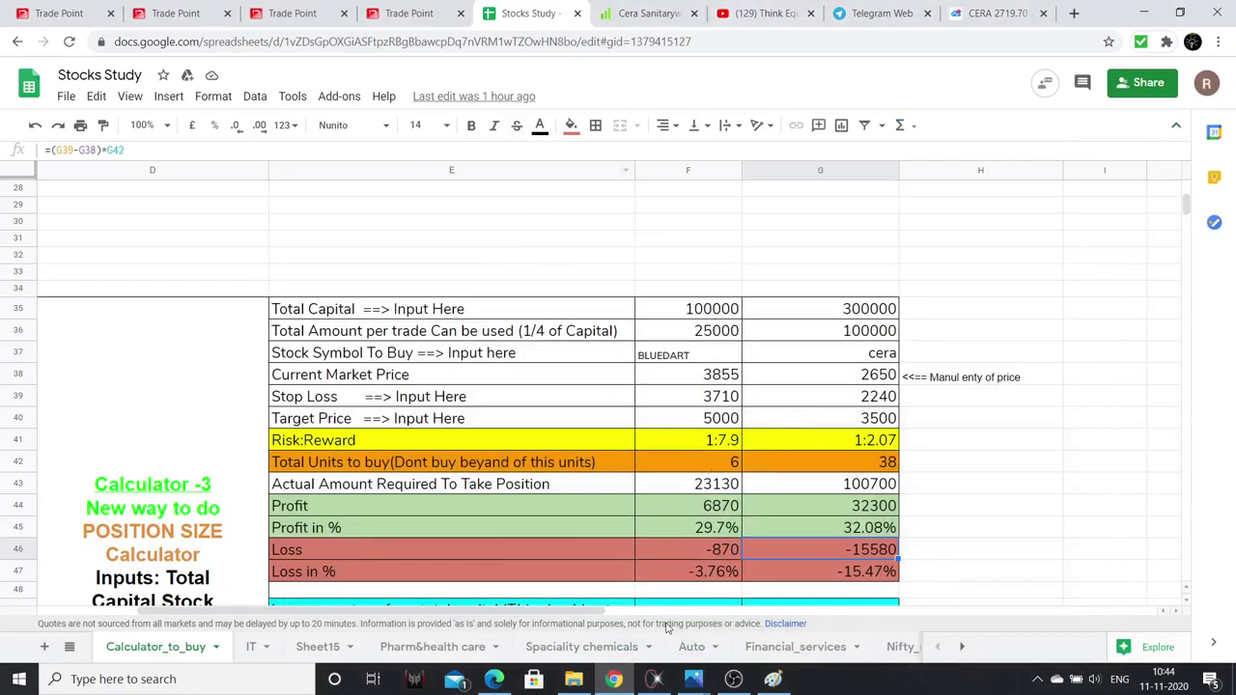
Switch to TradePoint and set the CERA Point & Figure chart to a 1% box size, showing more of its history
{"action": "left_click", "coordinate": [654, 679]}
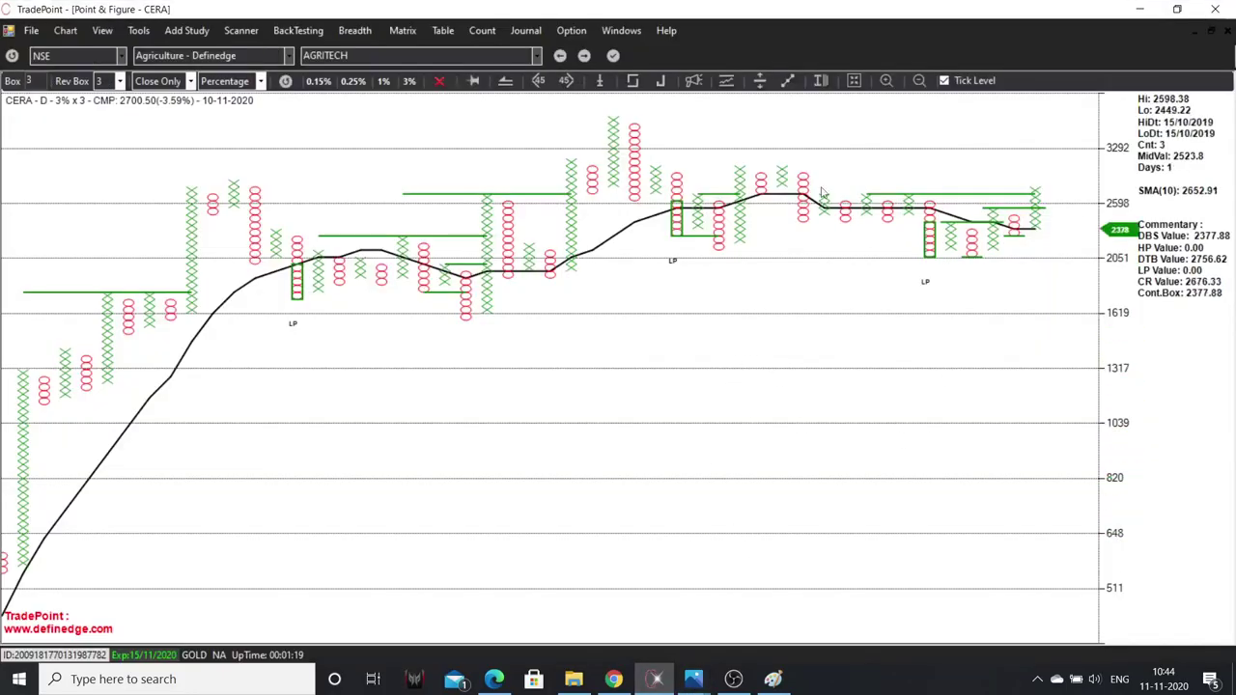
{"action": "key", "text": "1"}
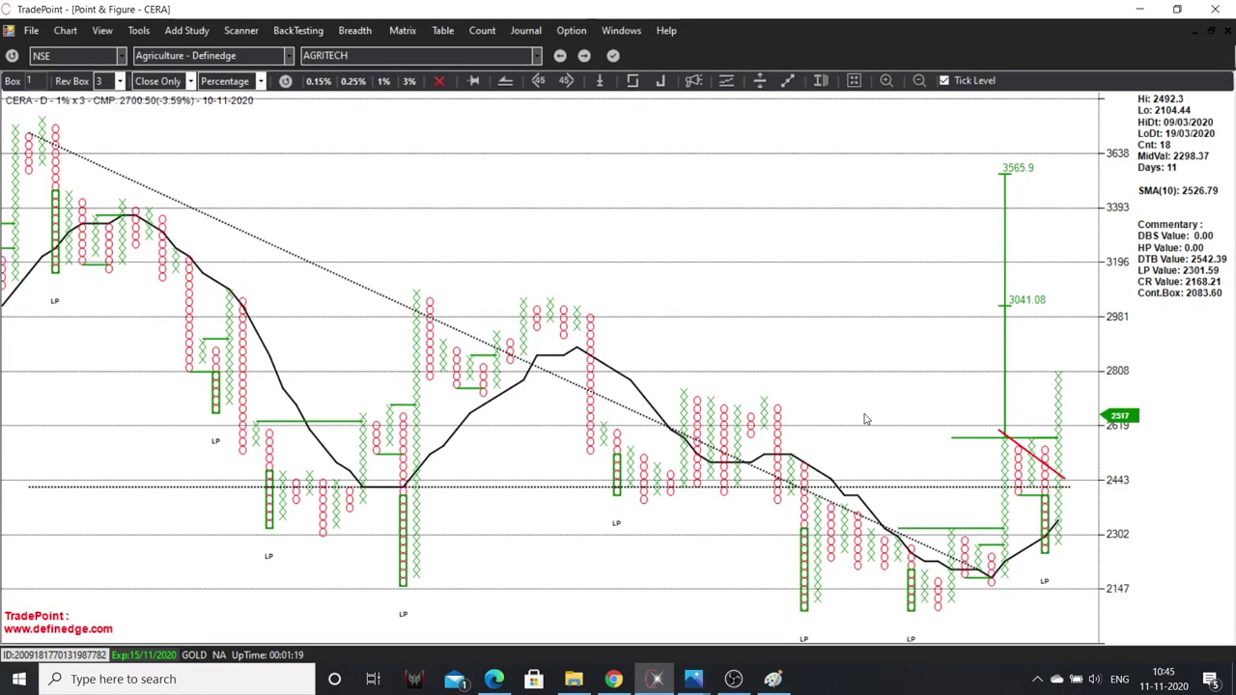
{"action": "scroll", "coordinate": [502, 271], "scroll_direction": "down", "scroll_amount": 1}
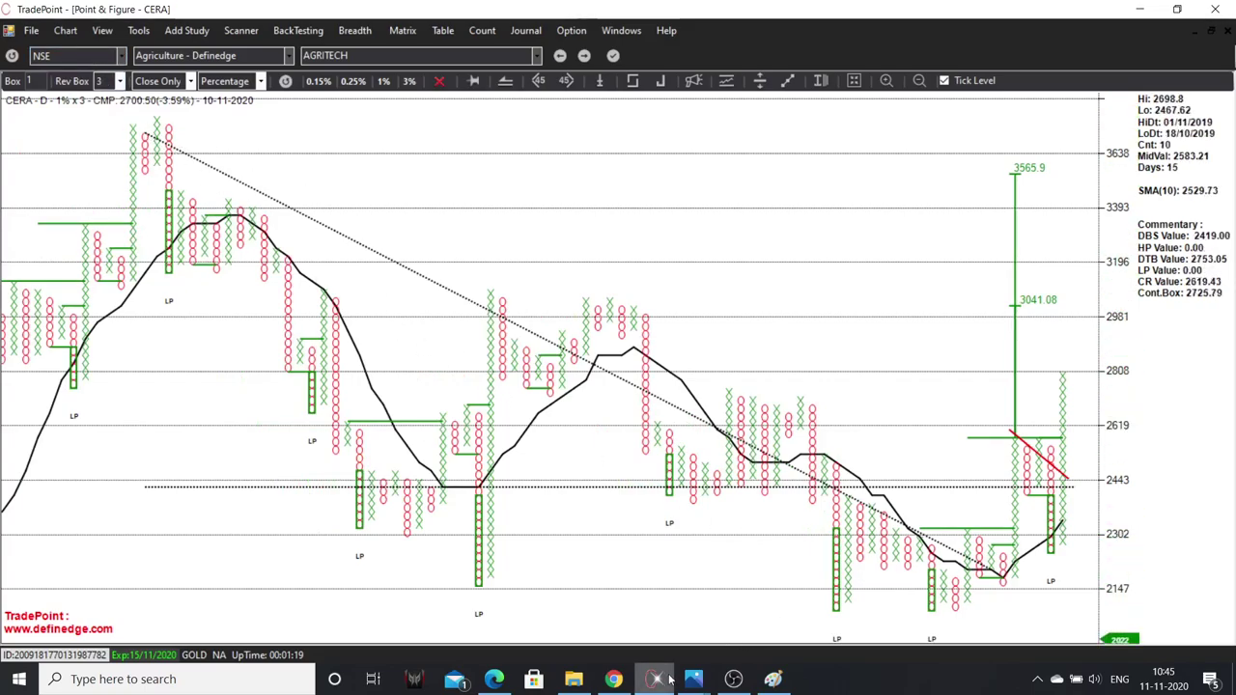
Switch to the weekly CERA chart in TradingView and draw a support trendline from about 2165.90 in September 2018 to about 2146.45 in November 2020
{"action": "left_click", "coordinate": [615, 681]}
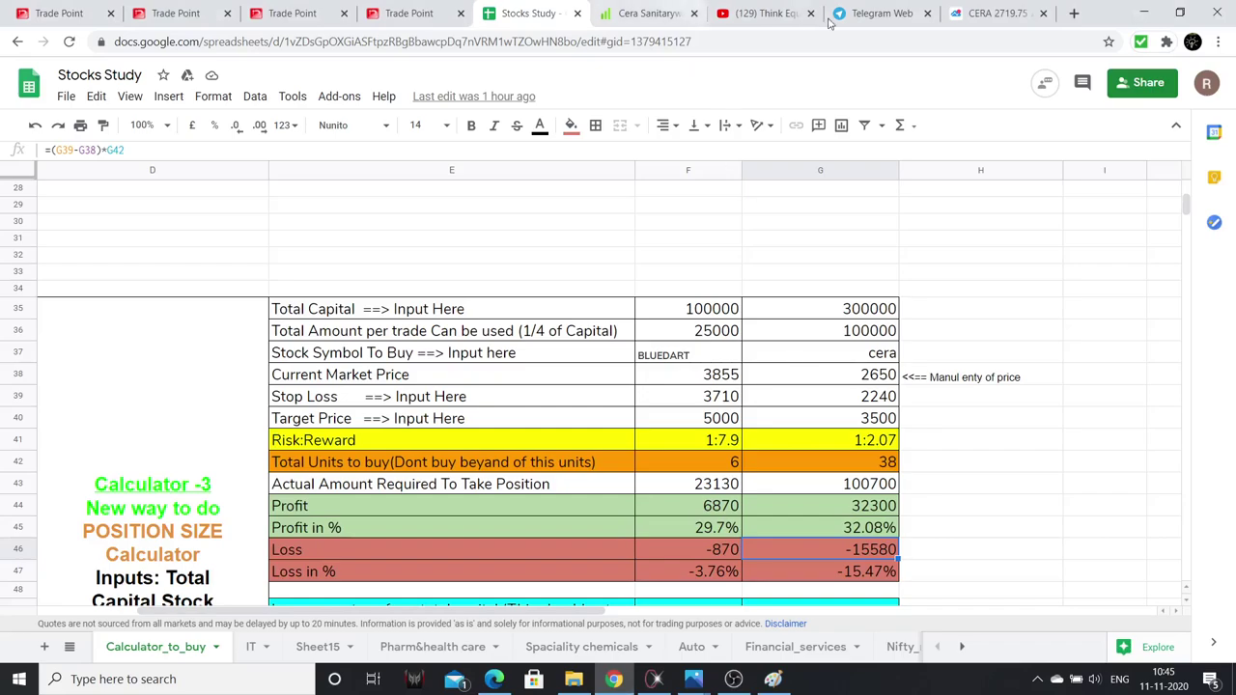
{"action": "left_click", "coordinate": [995, 13]}
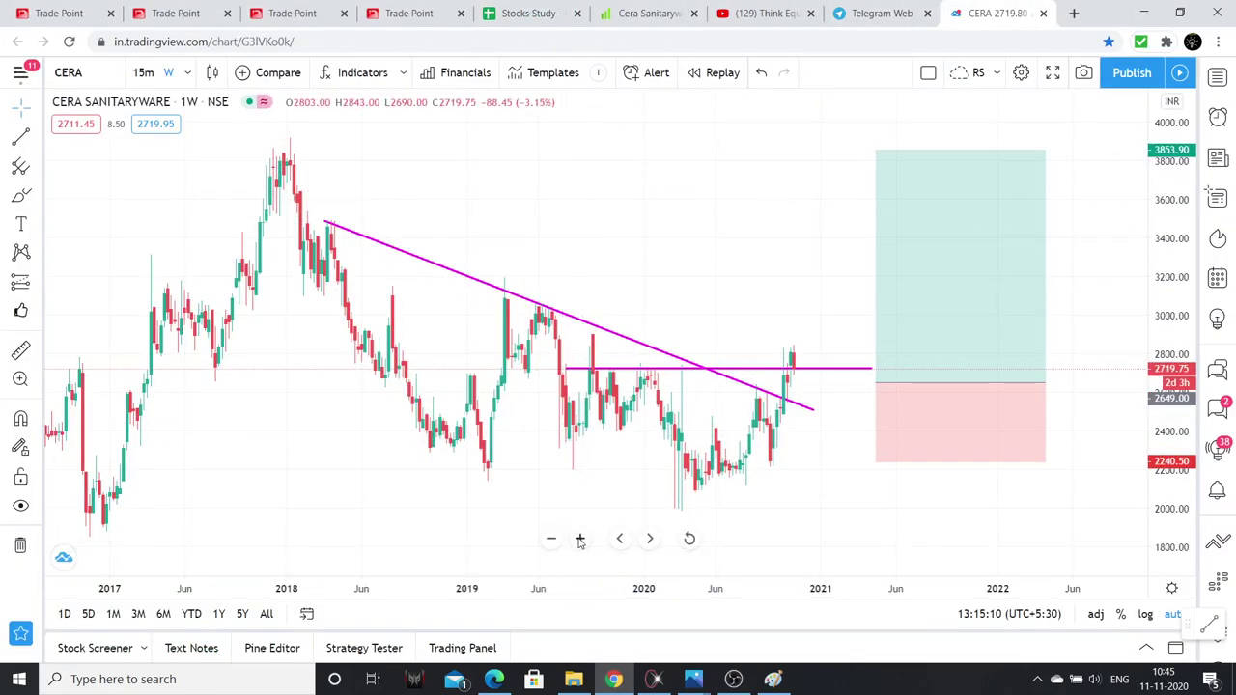
{"action": "left_click", "coordinate": [580, 539]}
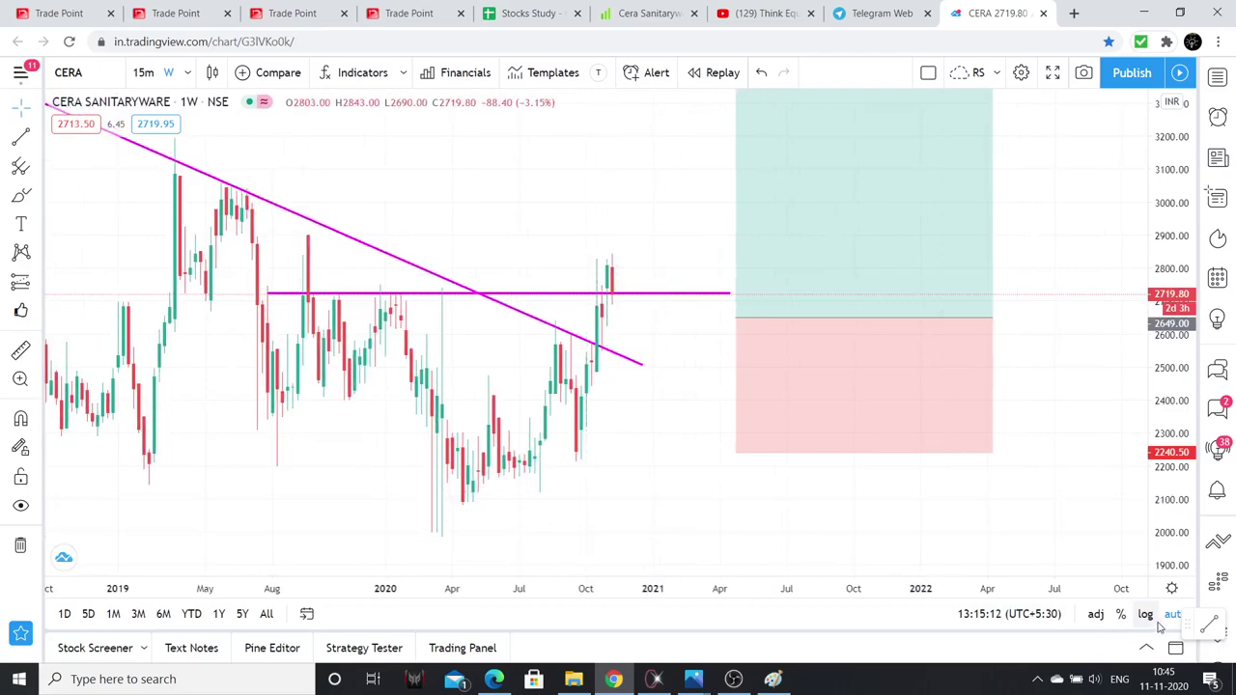
{"action": "scroll", "coordinate": [1015, 466], "scroll_direction": "down", "scroll_amount": 5}
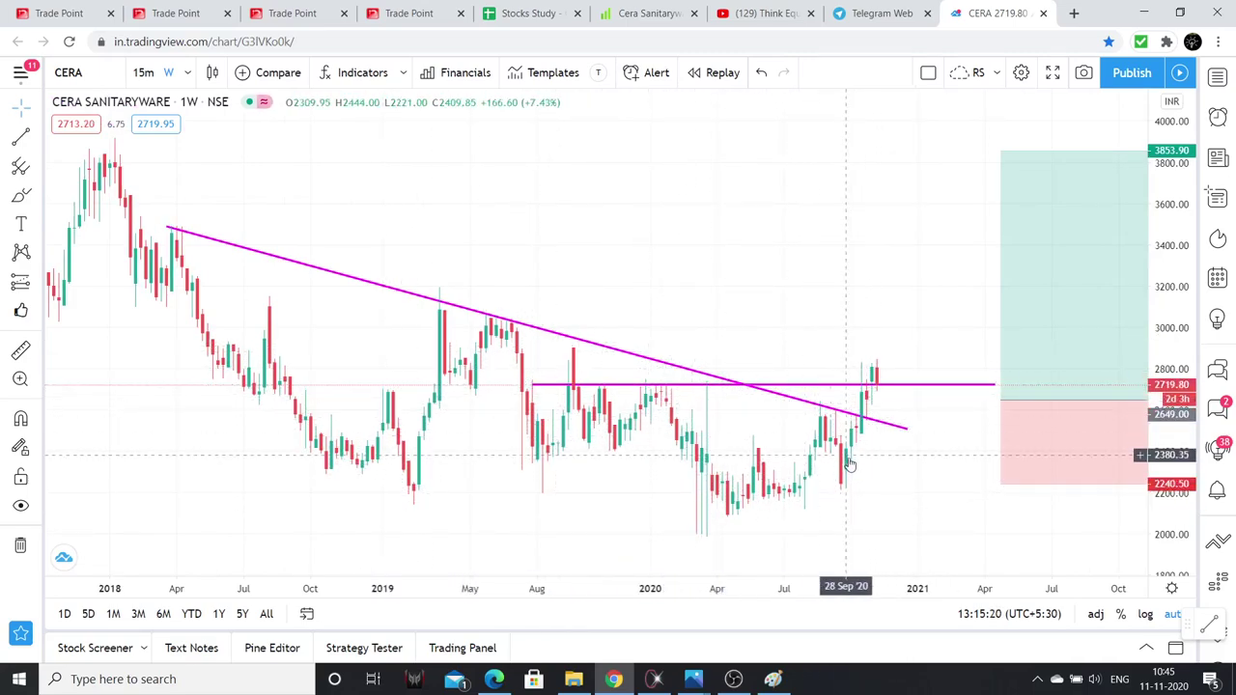
{"action": "left_click", "coordinate": [19, 135]}
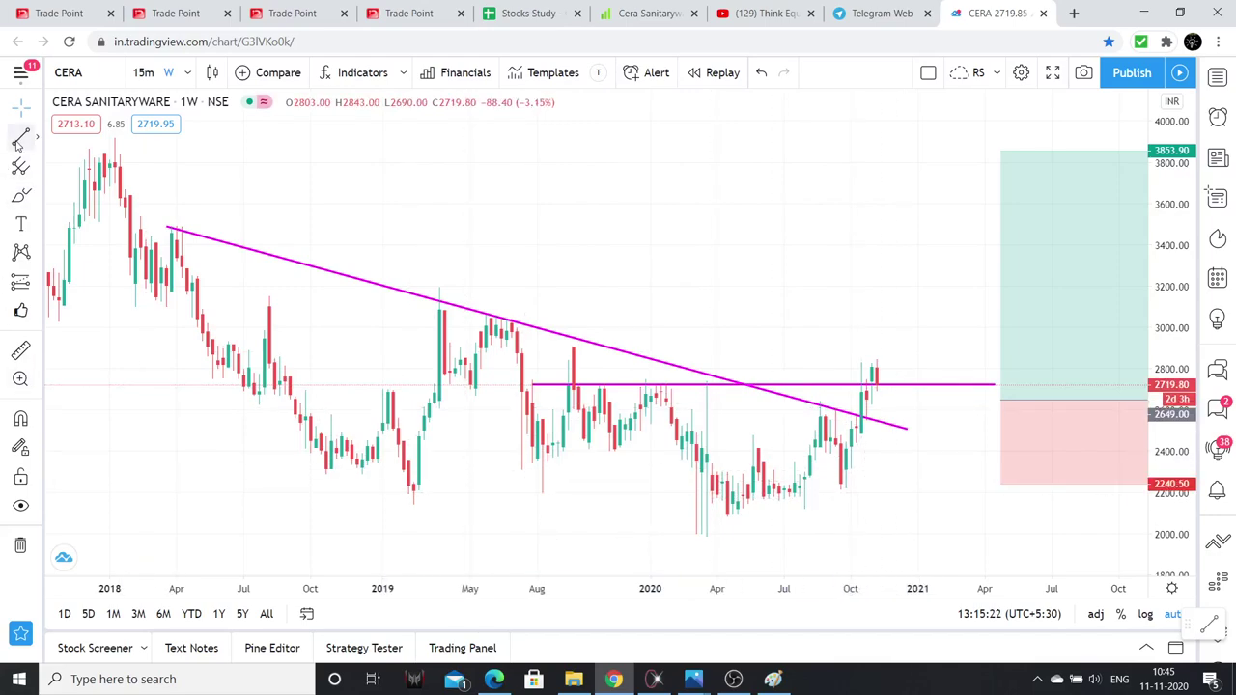
{"action": "left_click", "coordinate": [294, 499]}
{"action": "left_click", "coordinate": [423, 499]}
{"action": "scroll", "coordinate": [966, 503], "scroll_direction": "left", "scroll_amount": 3}
{"action": "left_click", "coordinate": [946, 503]}
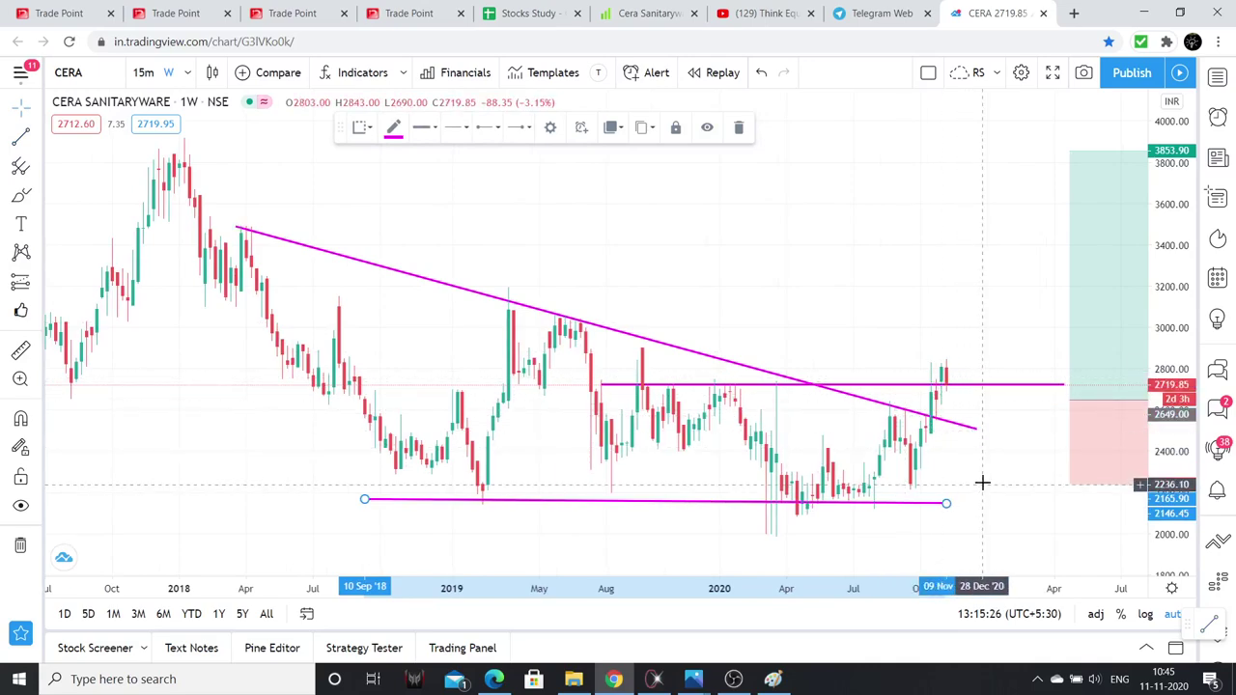
{"action": "left_click_drag", "start_coordinate": [979, 483], "coordinate": [915, 485]}
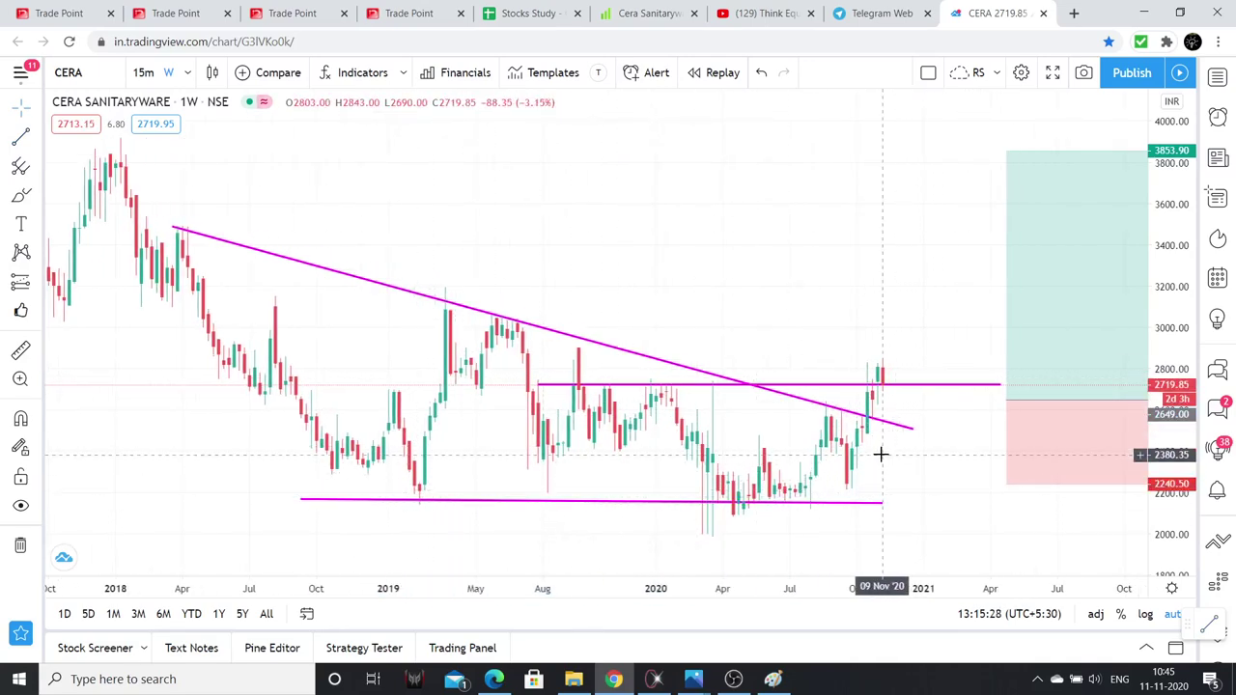
Draw trend lines from about 3058.65 in June 2019 down to about 2169.80 in July 2019, and up to about 2688.30 in March 2020
{"action": "left_click", "coordinate": [20, 138]}
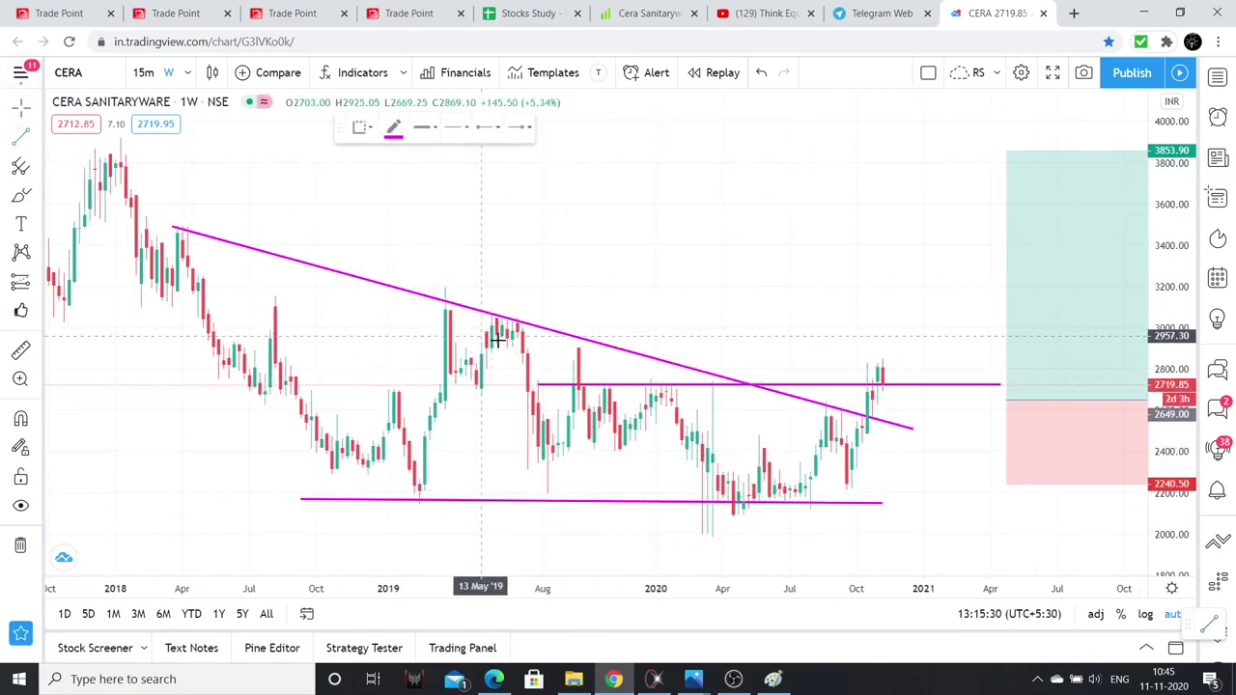
{"action": "left_click", "coordinate": [496, 316]}
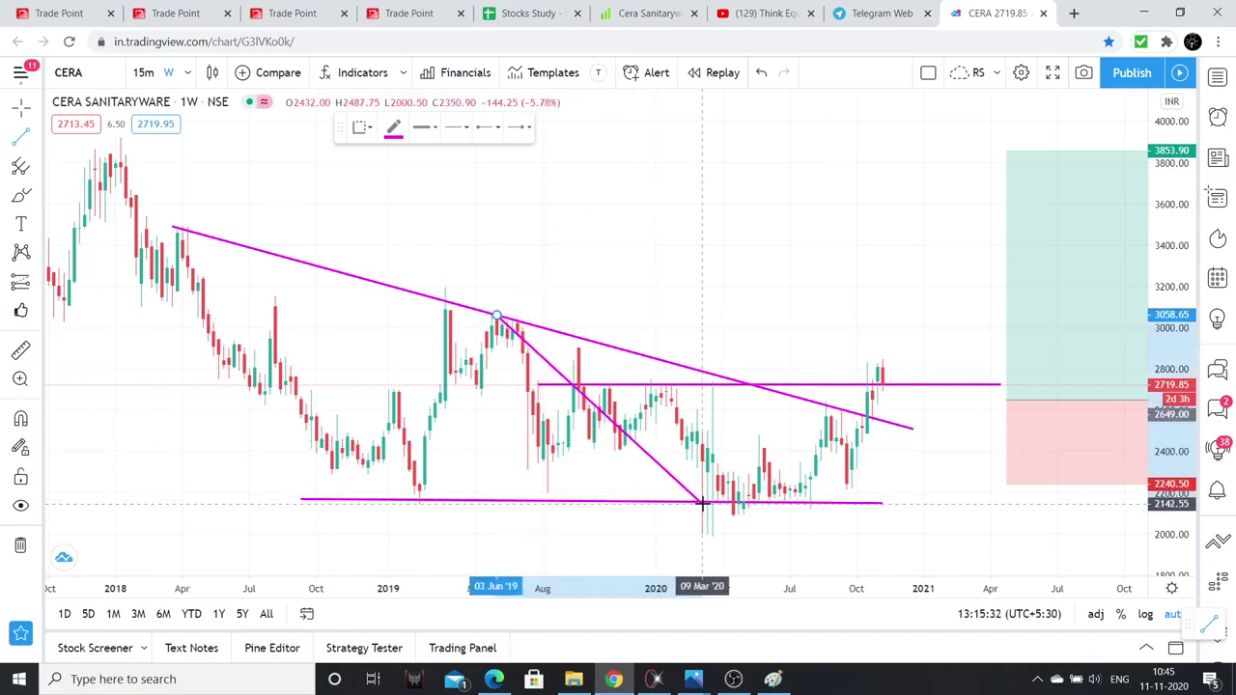
{"action": "left_click", "coordinate": [532, 498]}
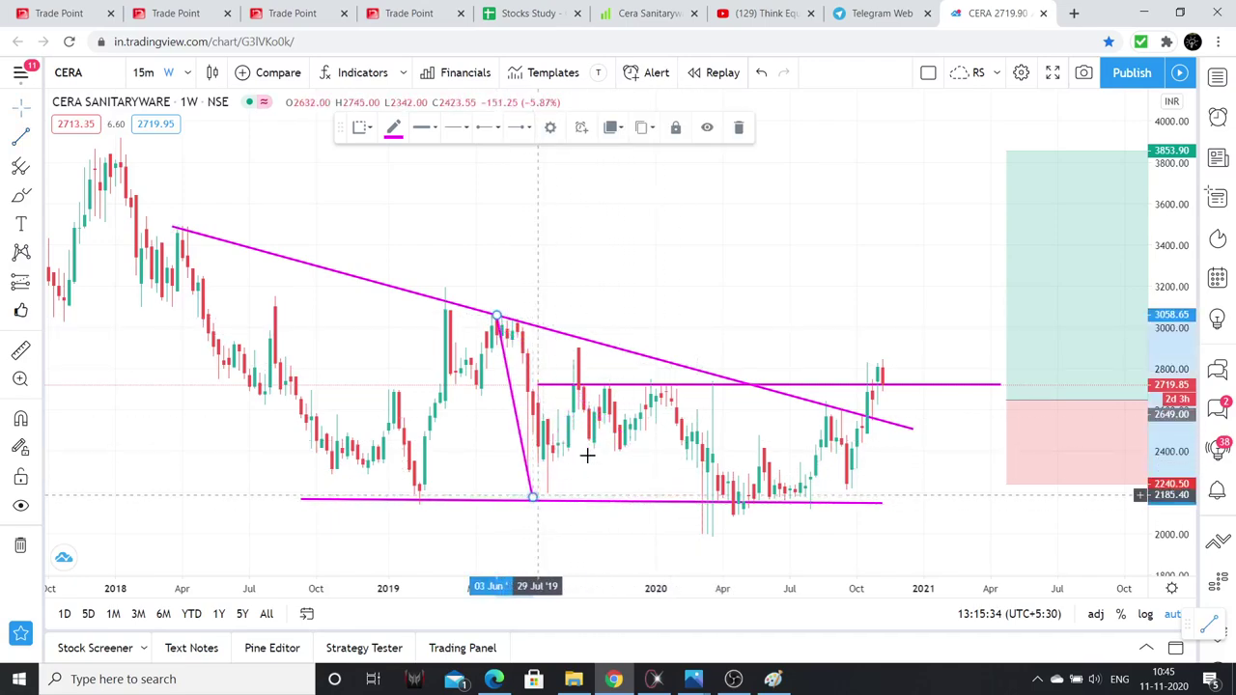
{"action": "left_click", "coordinate": [20, 138]}
{"action": "left_click", "coordinate": [532, 498]}
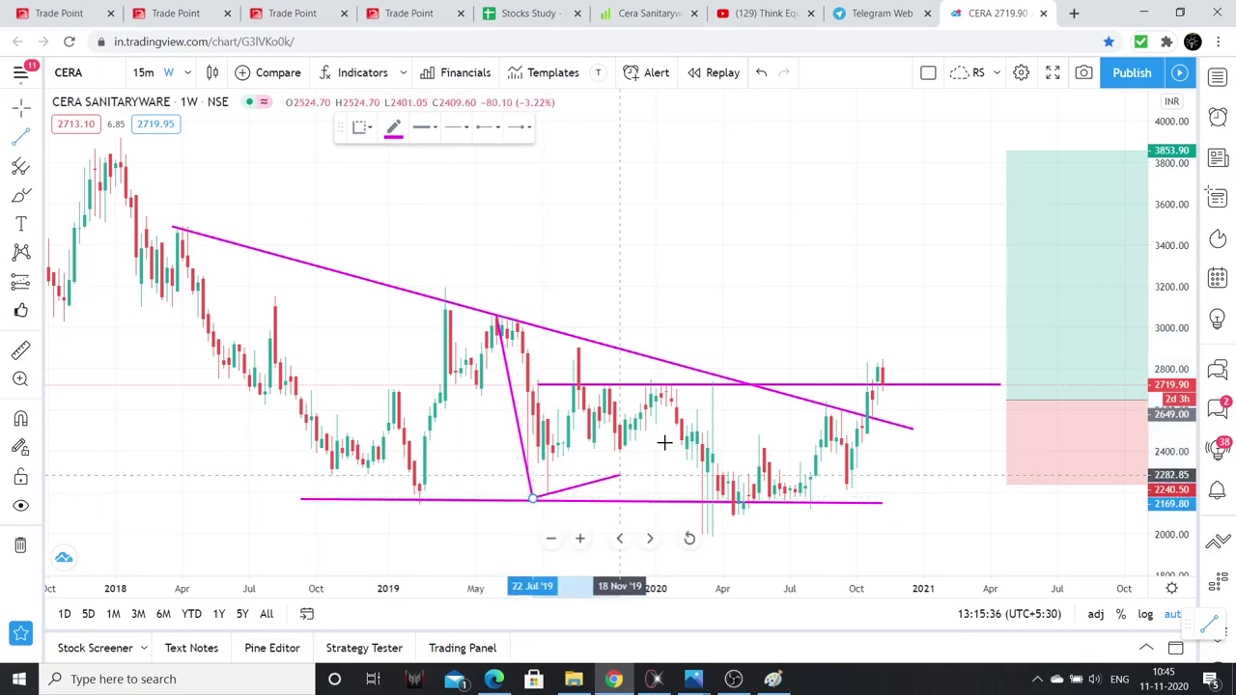
{"action": "left_click", "coordinate": [704, 390]}
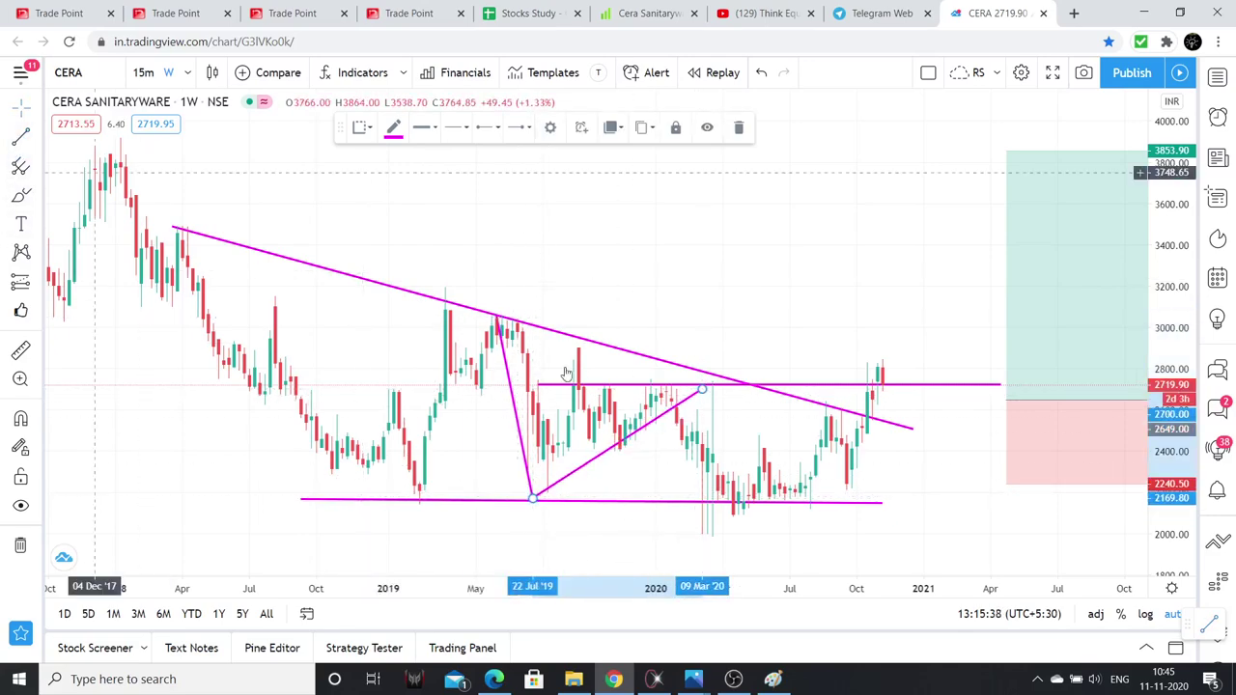
{"action": "left_click", "coordinate": [37, 139]}
{"action": "left_click_drag", "start_coordinate": [708, 391], "coordinate": [712, 391]}
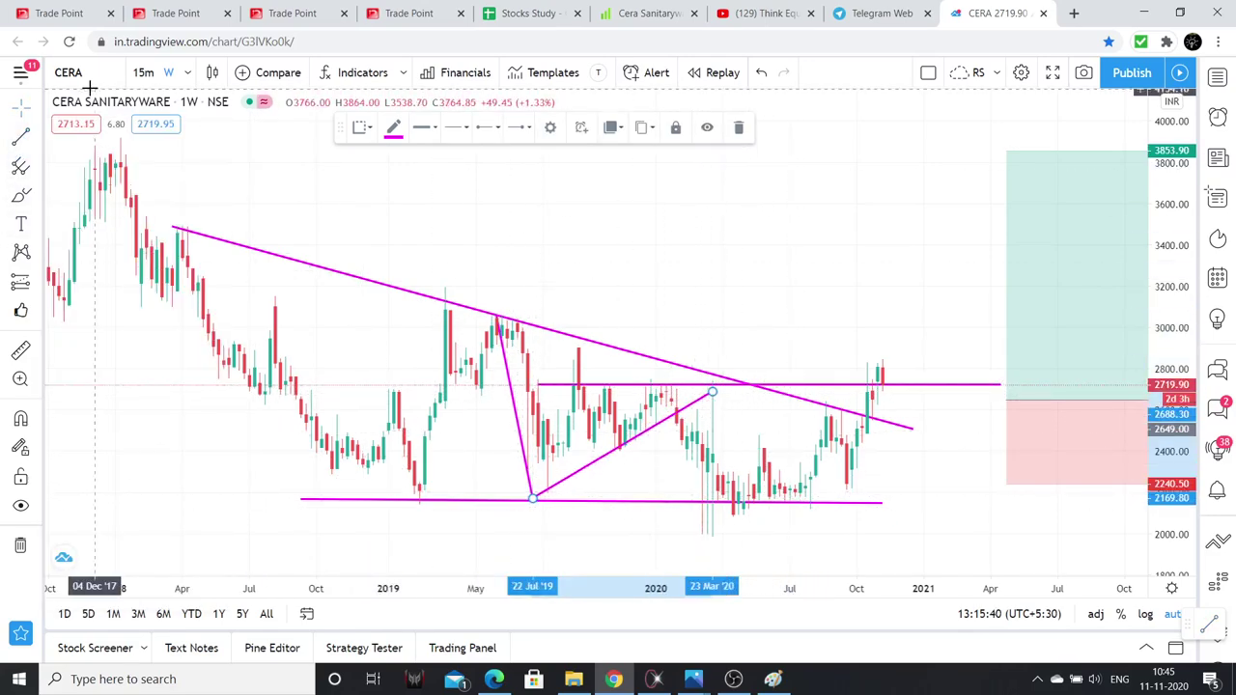
Continue the zigzag from about 2703.90 in March 2020 down to about 2162 near August 2020, and up through the resistance line to November 2020
{"action": "left_click", "coordinate": [19, 138]}
{"action": "left_click", "coordinate": [712, 390]}
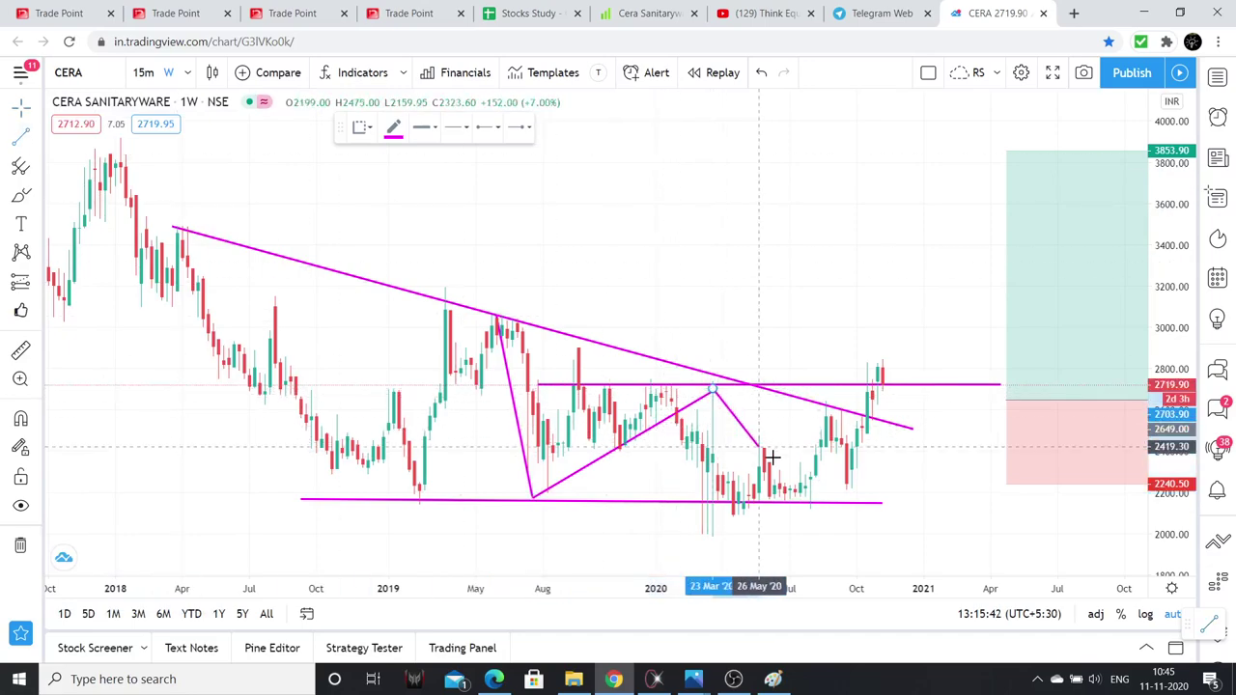
{"action": "left_click", "coordinate": [805, 500]}
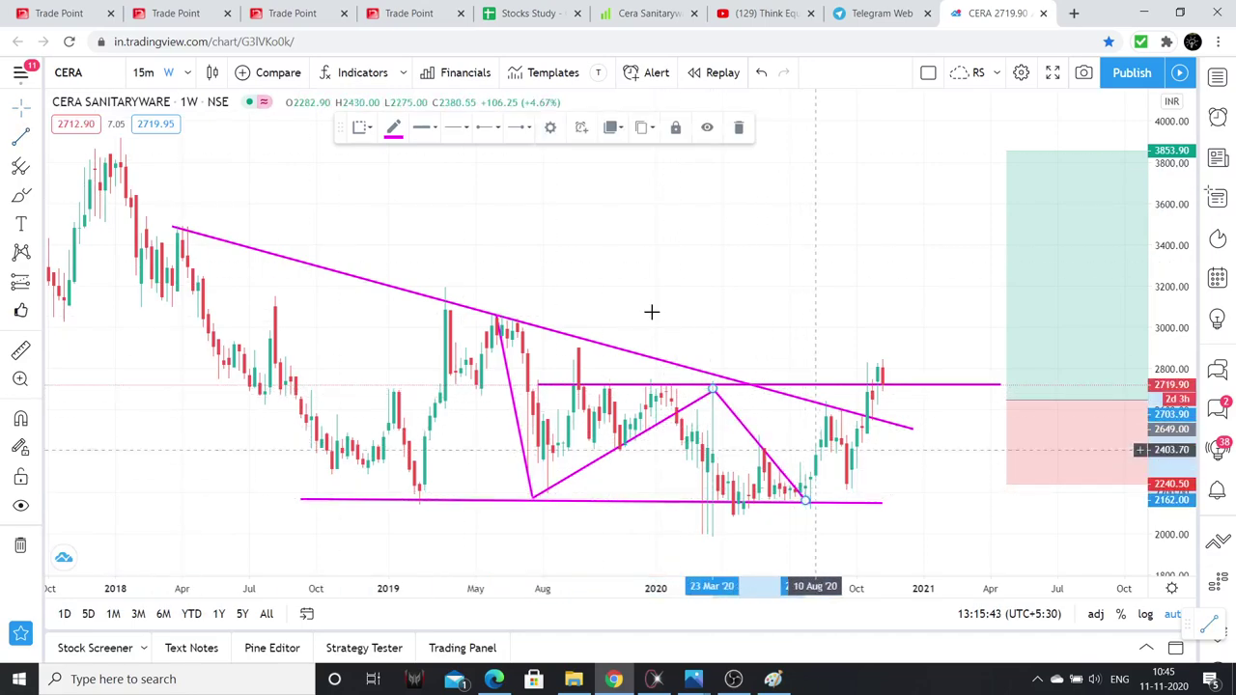
{"action": "left_click", "coordinate": [19, 138]}
{"action": "left_click", "coordinate": [810, 499]}
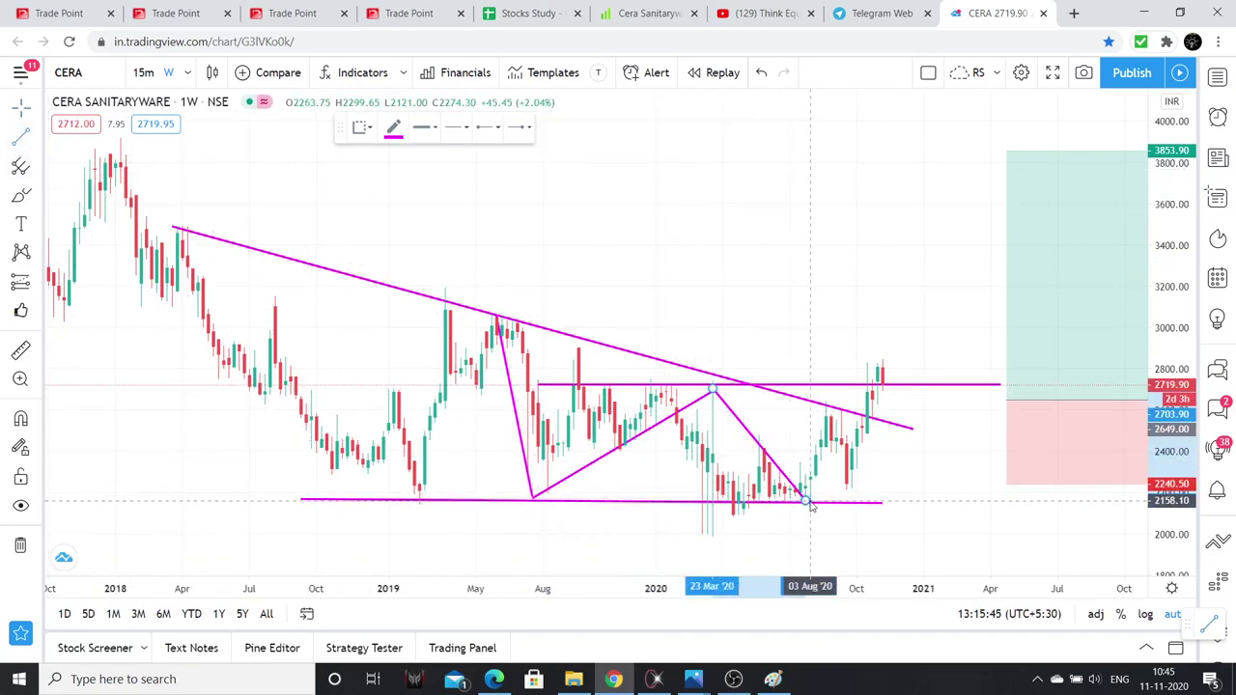
{"action": "left_click", "coordinate": [876, 374]}
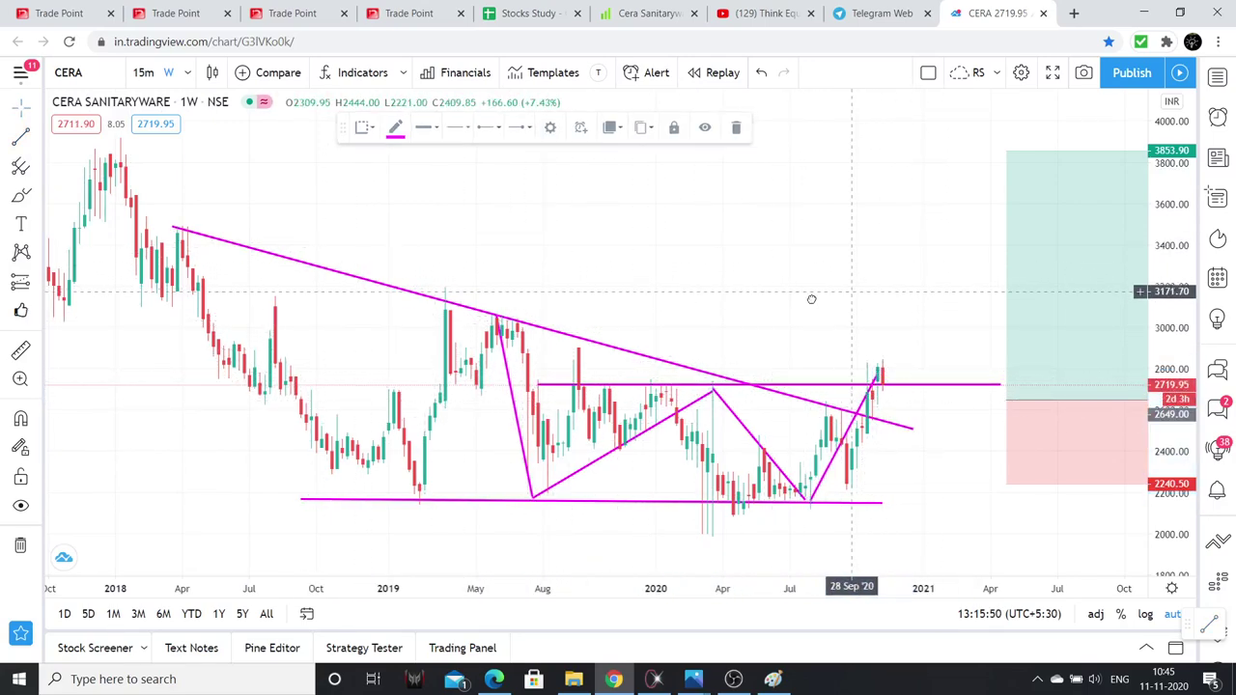
{"action": "left_click_drag", "start_coordinate": [808, 298], "coordinate": [743, 299]}
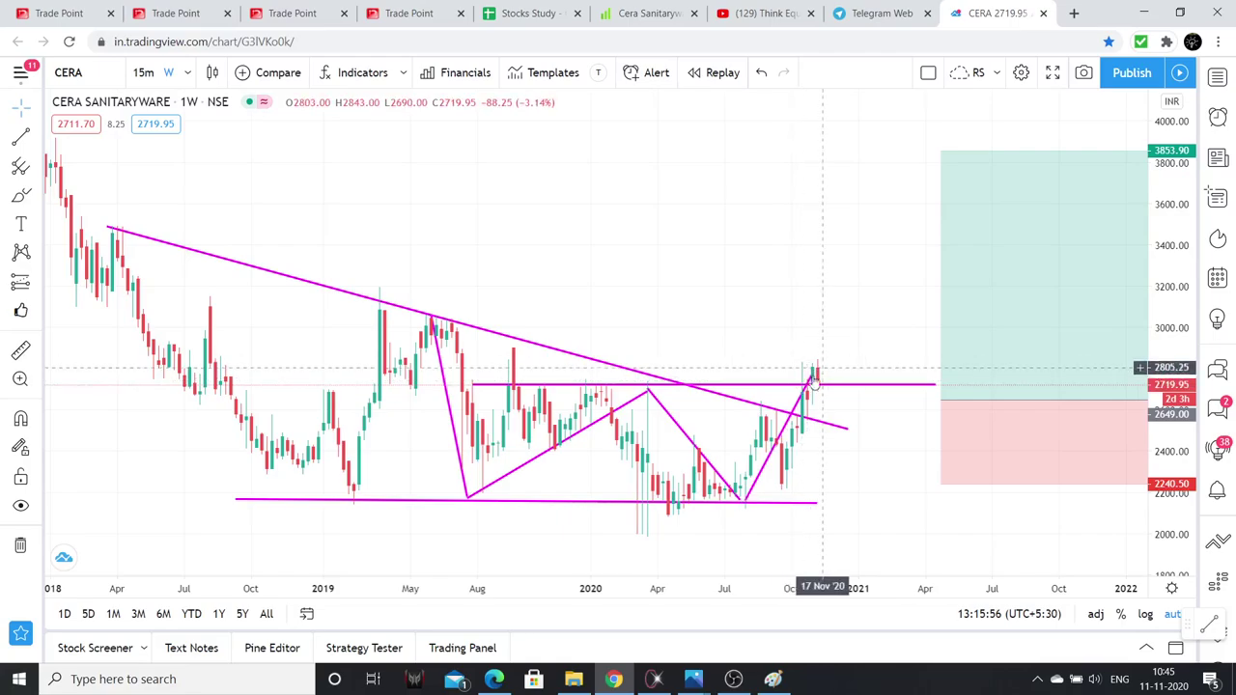
Switch to TradePoint and set the CERA Point & Figure chart to a 3% box size, enlarging the recent columns
{"action": "left_click", "coordinate": [735, 679]}
{"action": "left_click", "coordinate": [655, 679]}
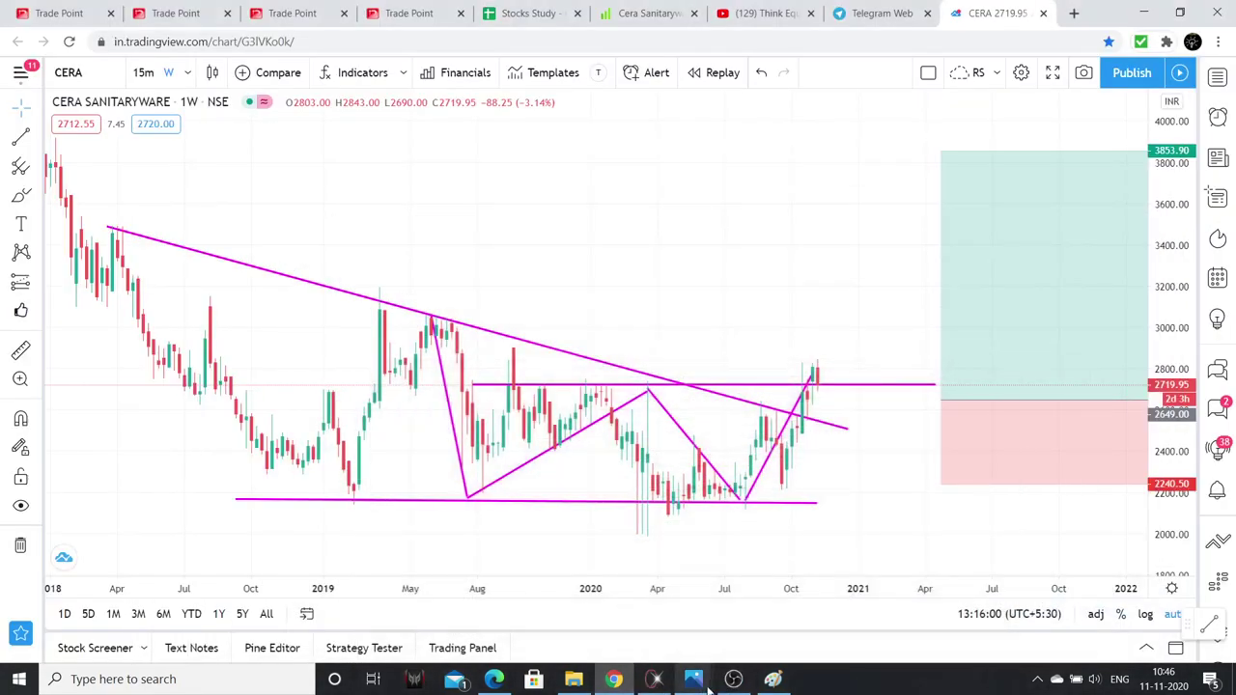
{"action": "left_click", "coordinate": [655, 679]}
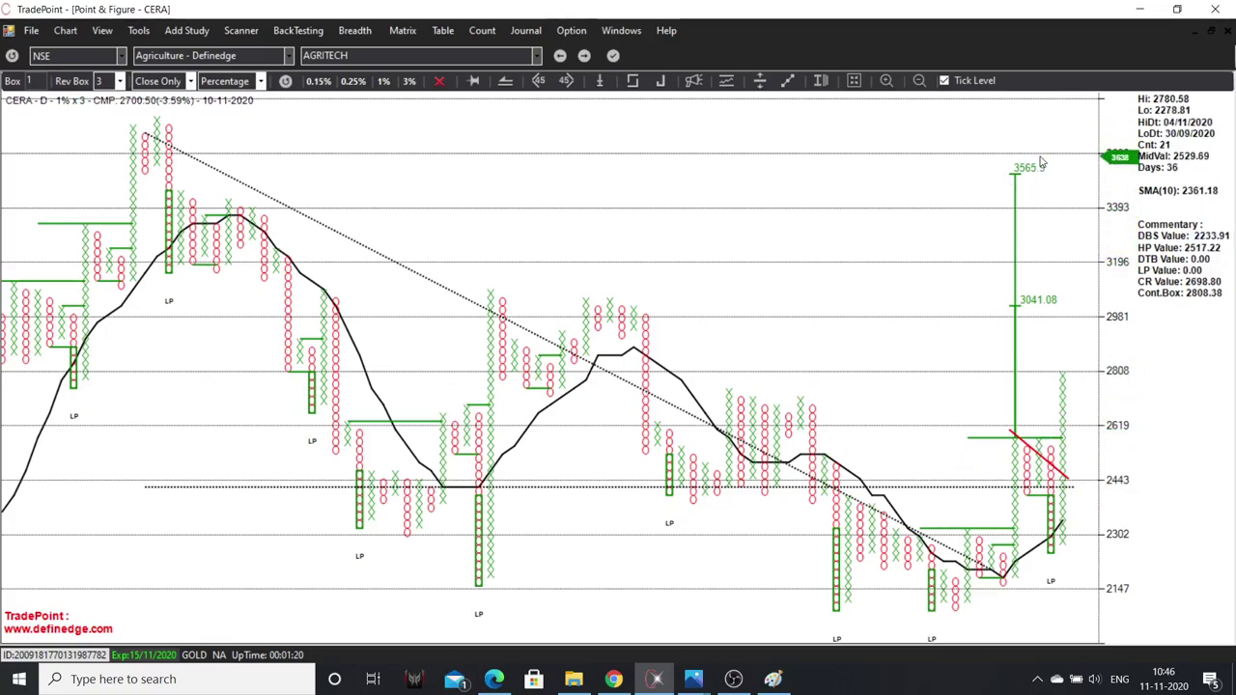
{"action": "left_click", "coordinate": [408, 81]}
{"action": "scroll", "coordinate": [1061, 252], "scroll_direction": "up", "scroll_amount": 5}
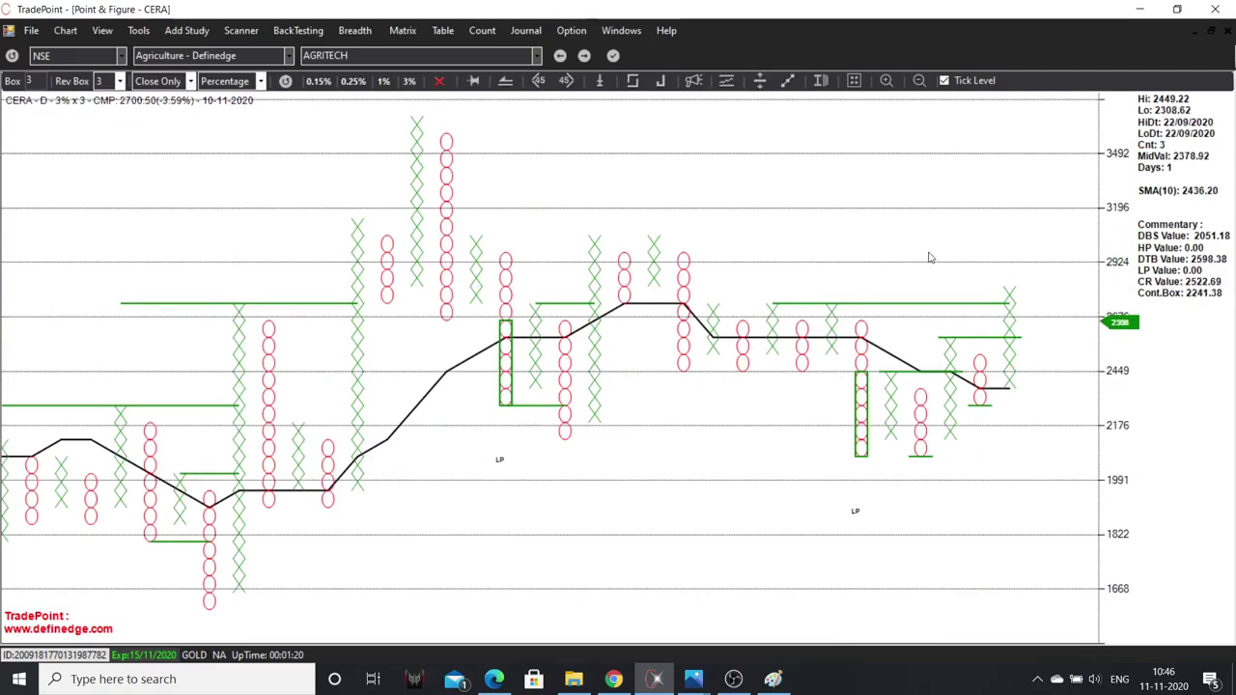
Try a downward 45-degree trendline from the highest column of the 3% Point & Figure chart, and delete it
{"action": "left_click", "coordinate": [626, 89]}
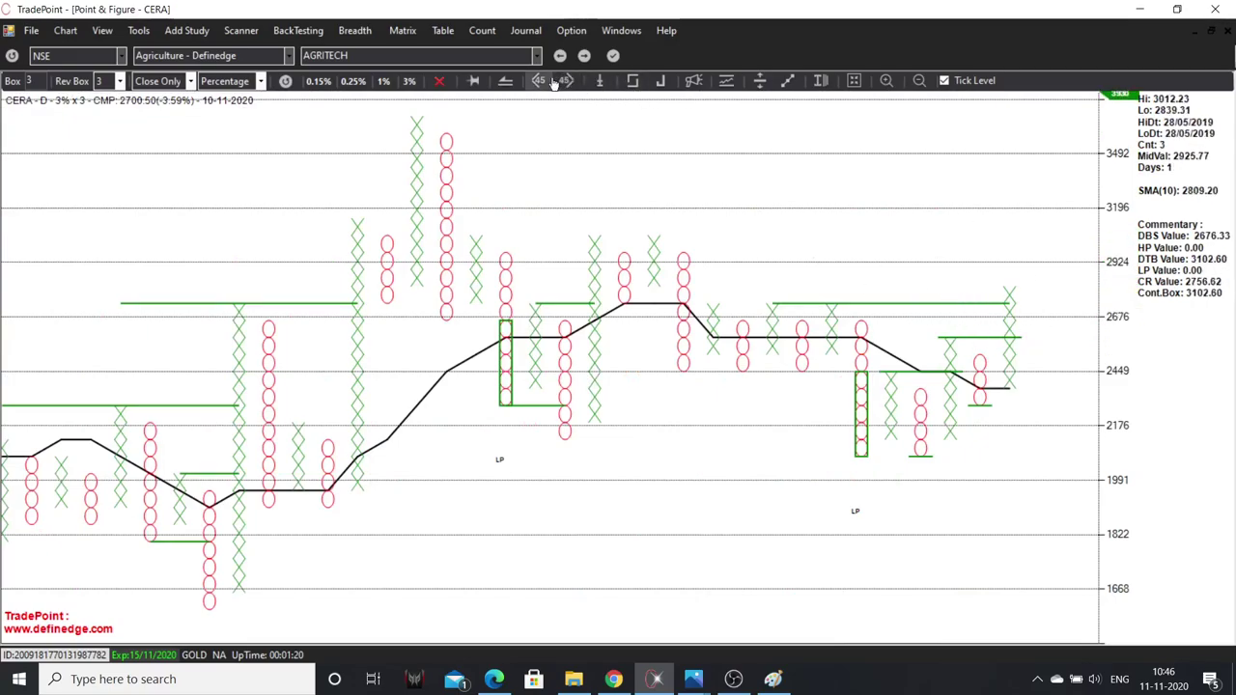
{"action": "left_click", "coordinate": [421, 120]}
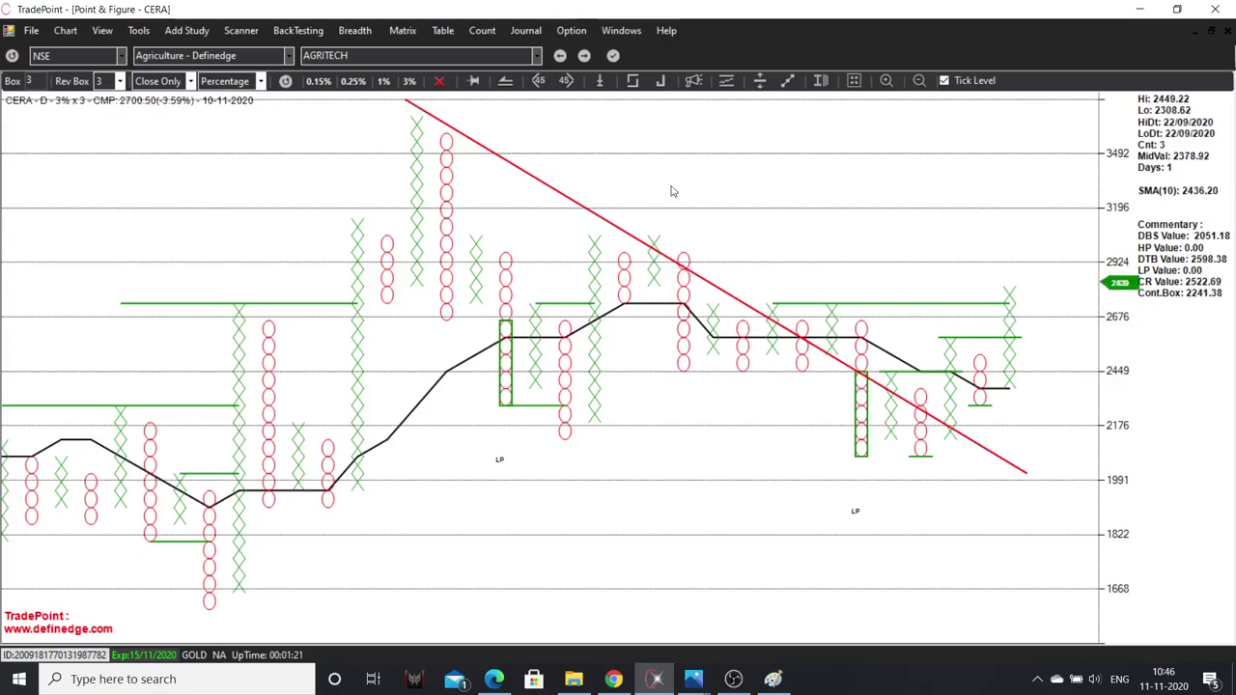
{"action": "left_click", "coordinate": [418, 113]}
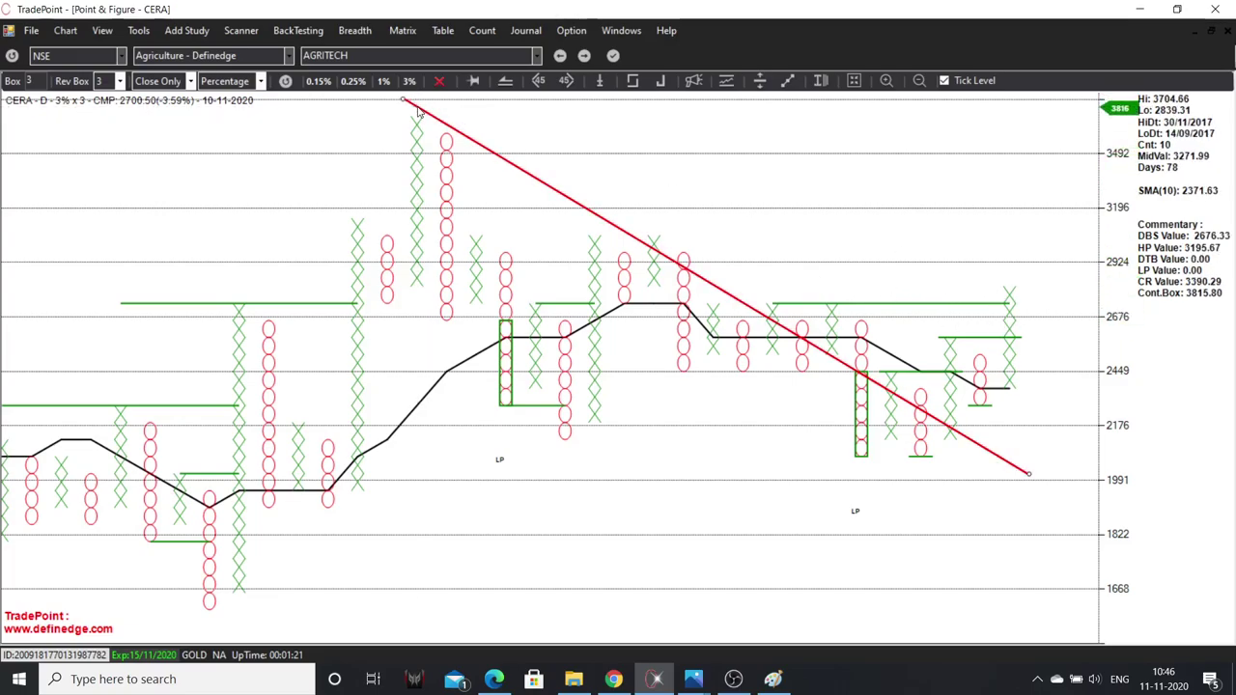
{"action": "key", "text": "Delete"}
View more history on the 3% chart, and check CERA's loss percentage from total capital in the Stocks Study sheet
{"action": "scroll", "coordinate": [966, 427], "scroll_direction": "down", "scroll_amount": 2}
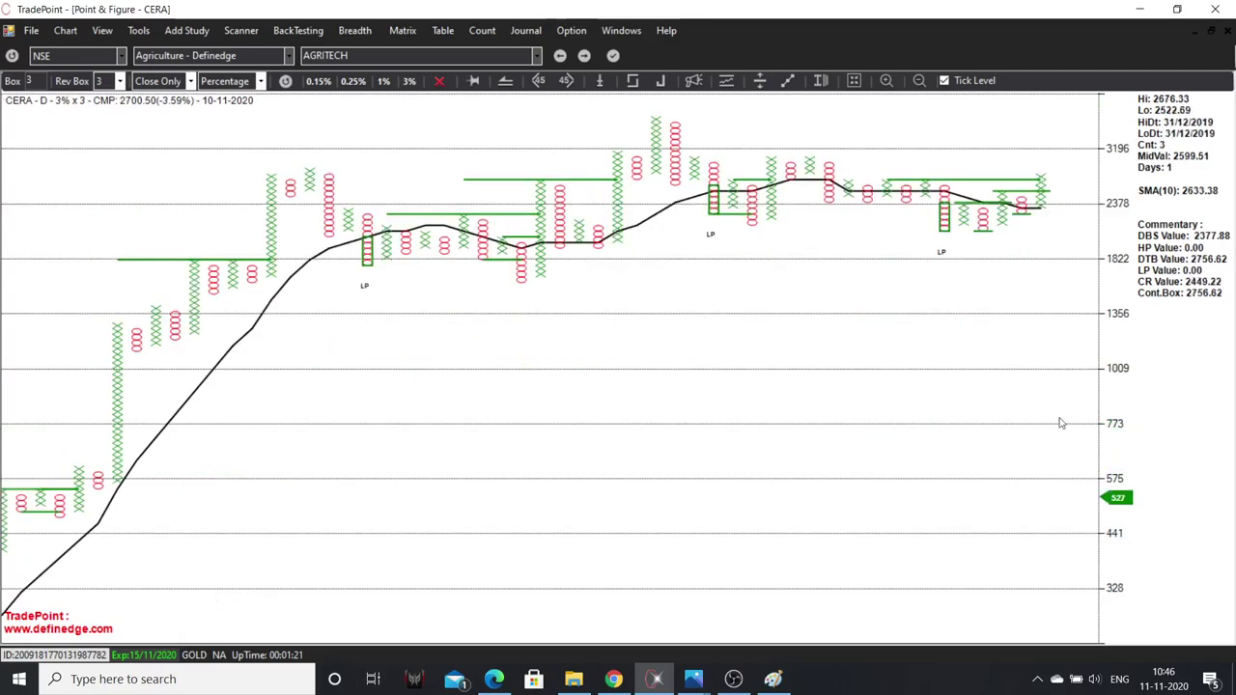
{"action": "left_click", "coordinate": [1140, 9]}
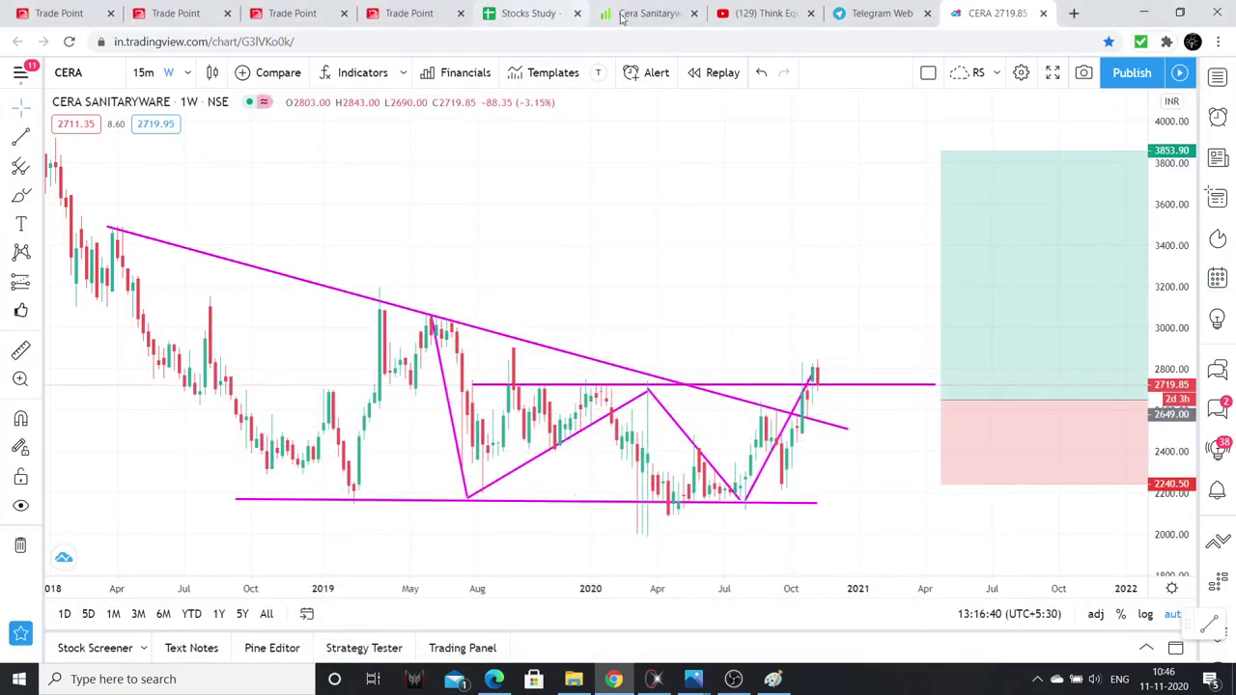
{"action": "left_click", "coordinate": [526, 12]}
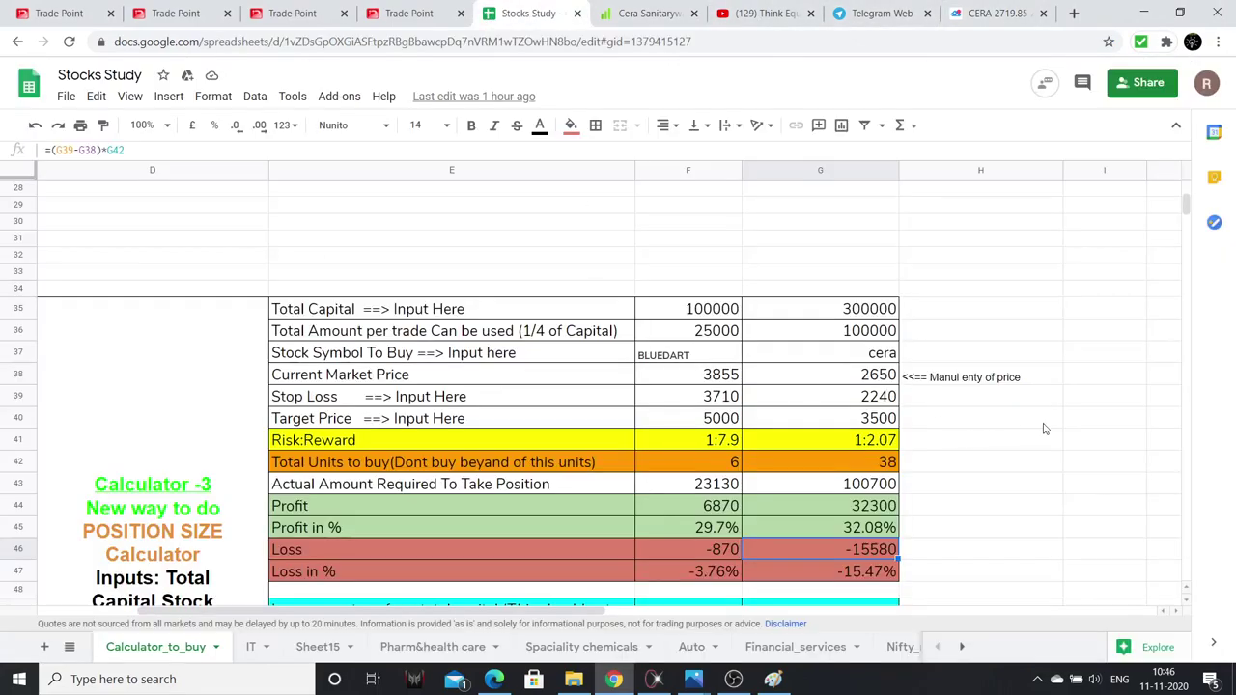
{"action": "scroll", "coordinate": [1044, 428], "scroll_direction": "down", "scroll_amount": 1}
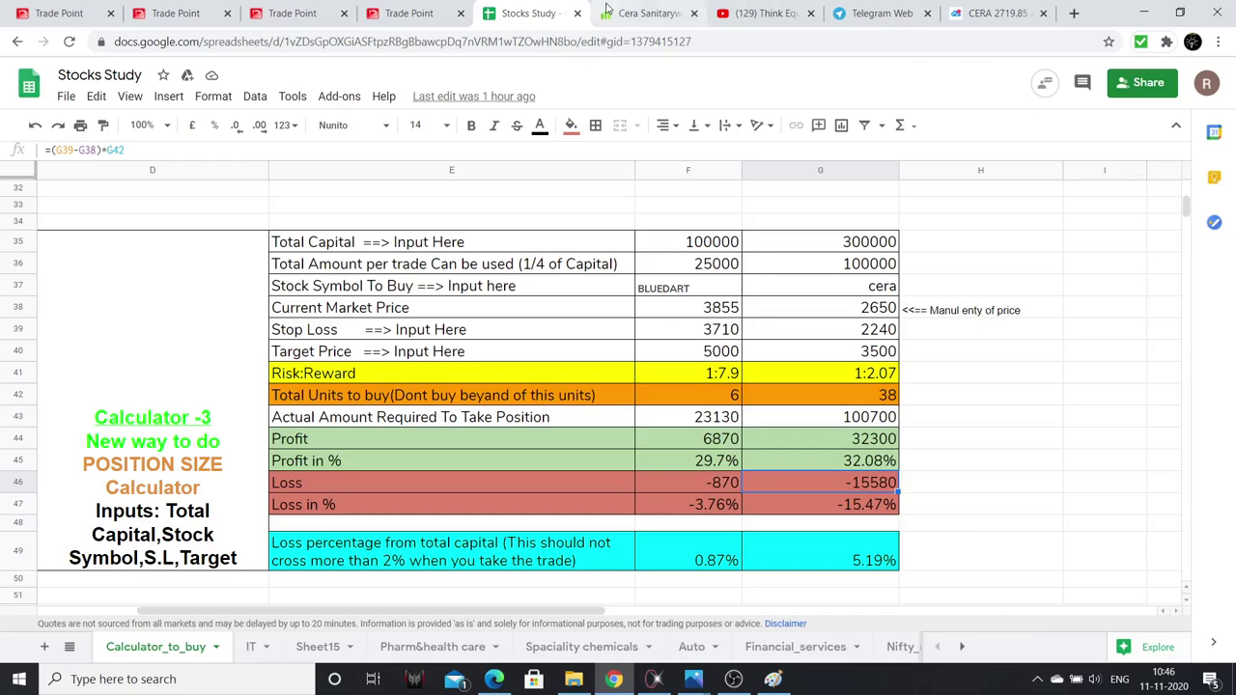
Review Cera Sanitaryware's key ratios and company description on its Screener page
{"action": "left_click", "coordinate": [637, 13]}
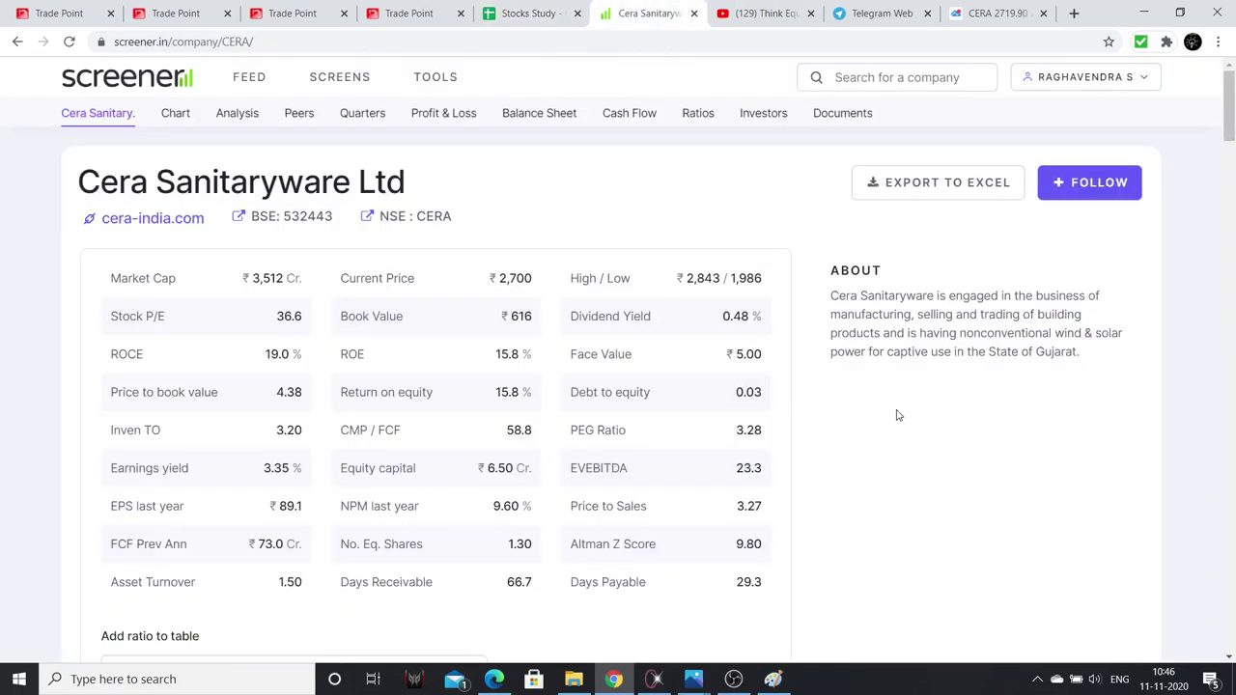
{"action": "scroll", "coordinate": [896, 415], "scroll_direction": "down", "scroll_amount": 1}
{"action": "scroll", "coordinate": [896, 415], "scroll_direction": "up", "scroll_amount": 1}
{"action": "scroll", "coordinate": [855, 456], "scroll_direction": "down", "scroll_amount": 1}
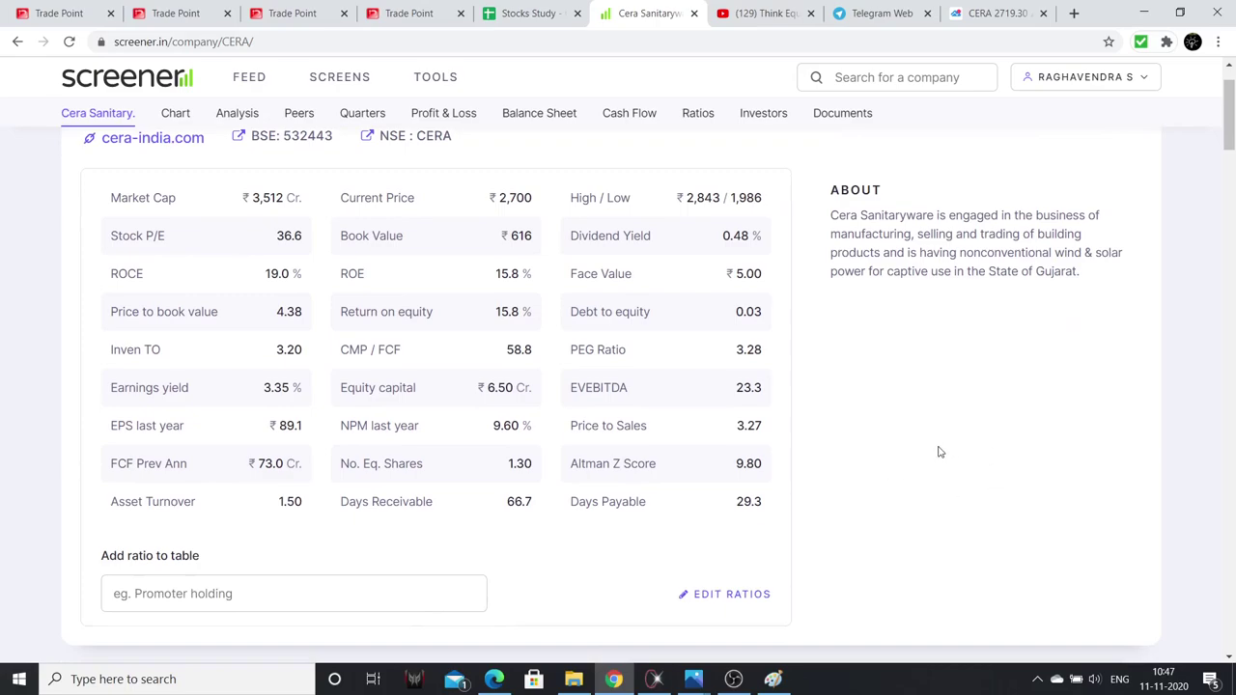
{"action": "scroll", "coordinate": [939, 451], "scroll_direction": "down", "scroll_amount": 1}
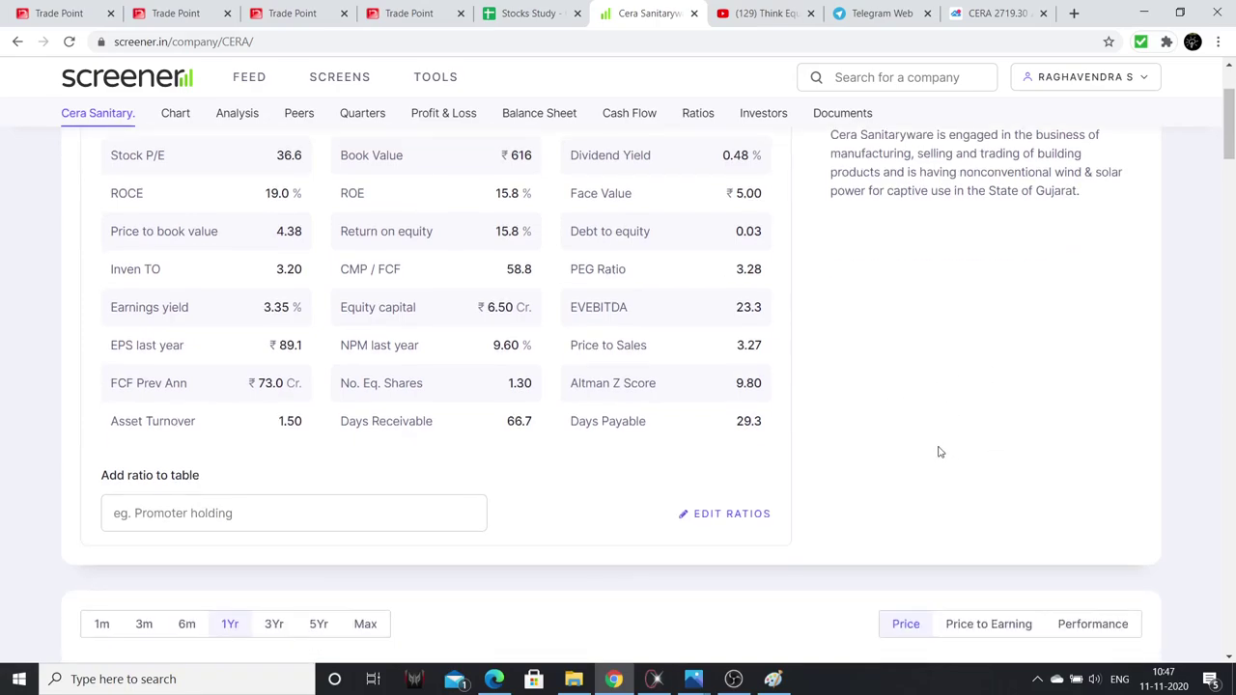
{"action": "scroll", "coordinate": [940, 451], "scroll_direction": "up", "scroll_amount": 1}
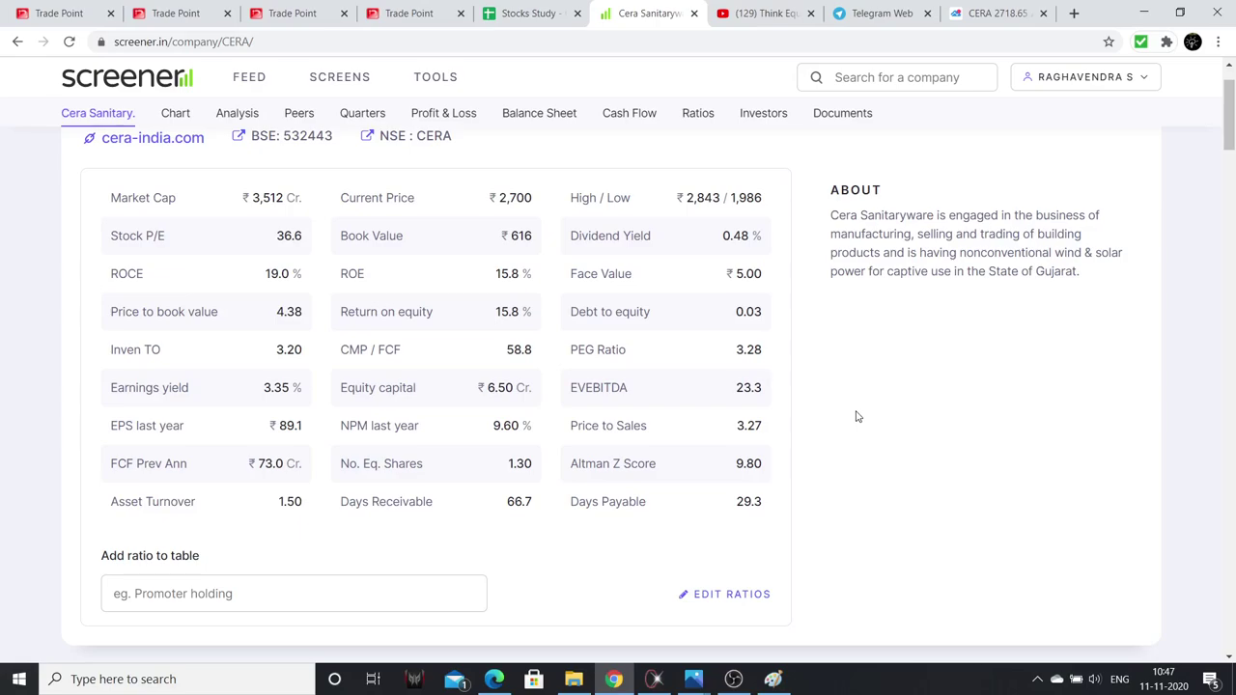
Examine Cera Sanitaryware's cash flows and balance sheet on Screener, including its borrowings
{"action": "scroll", "coordinate": [855, 416], "scroll_direction": "down", "scroll_amount": 20}
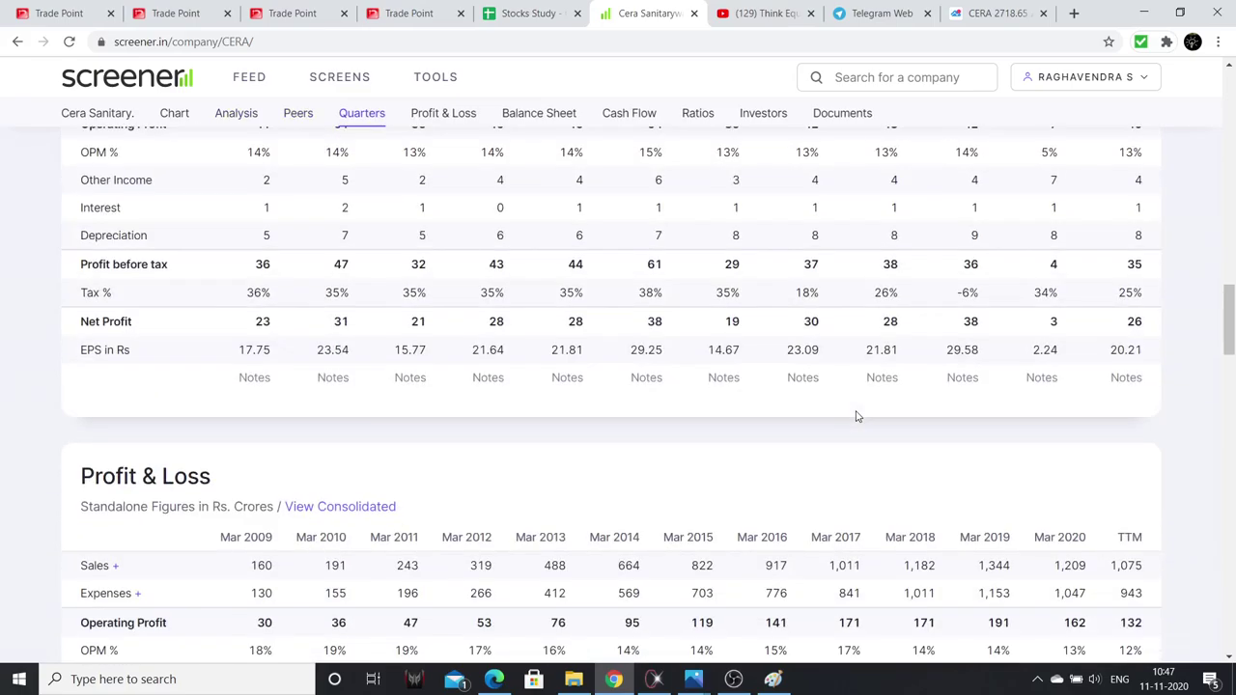
{"action": "scroll", "coordinate": [855, 413], "scroll_direction": "down", "scroll_amount": 4}
{"action": "scroll", "coordinate": [856, 416], "scroll_direction": "down", "scroll_amount": 4}
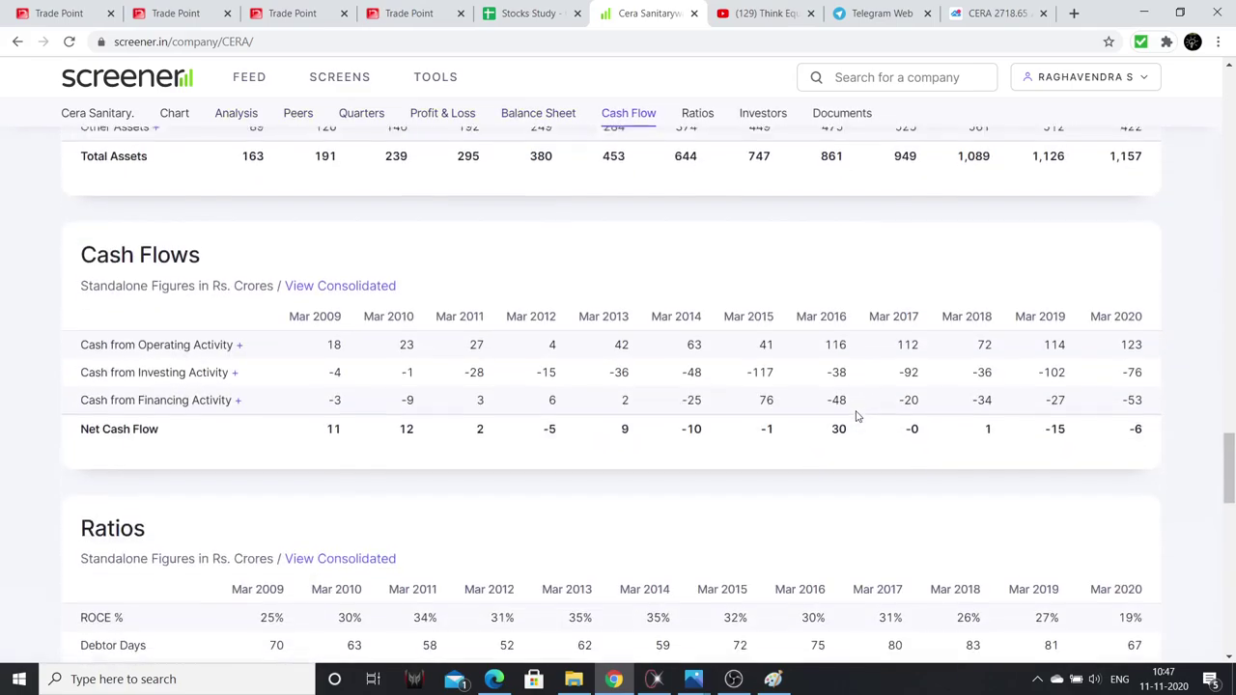
{"action": "scroll", "coordinate": [856, 414], "scroll_direction": "up", "scroll_amount": 3}
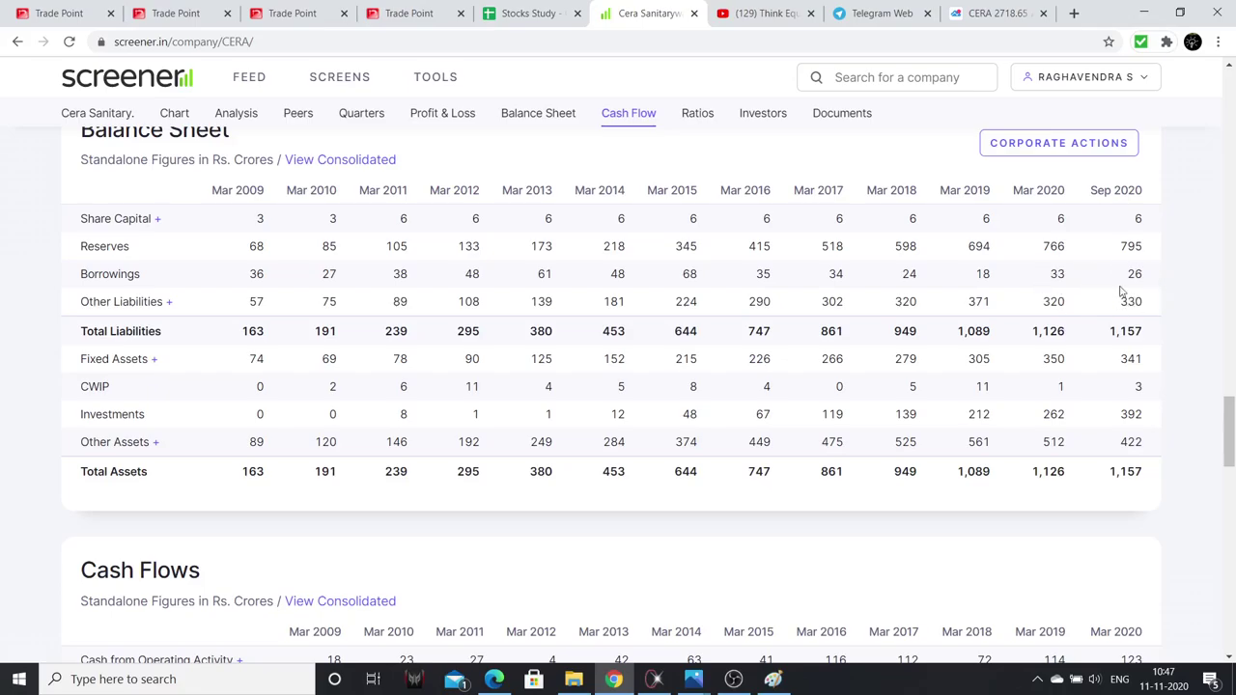
Review Cera Sanitaryware's peer comparison table and key ratios on Screener
{"action": "scroll", "coordinate": [966, 421], "scroll_direction": "down", "scroll_amount": 2}
{"action": "scroll", "coordinate": [968, 425], "scroll_direction": "up", "scroll_amount": 20}
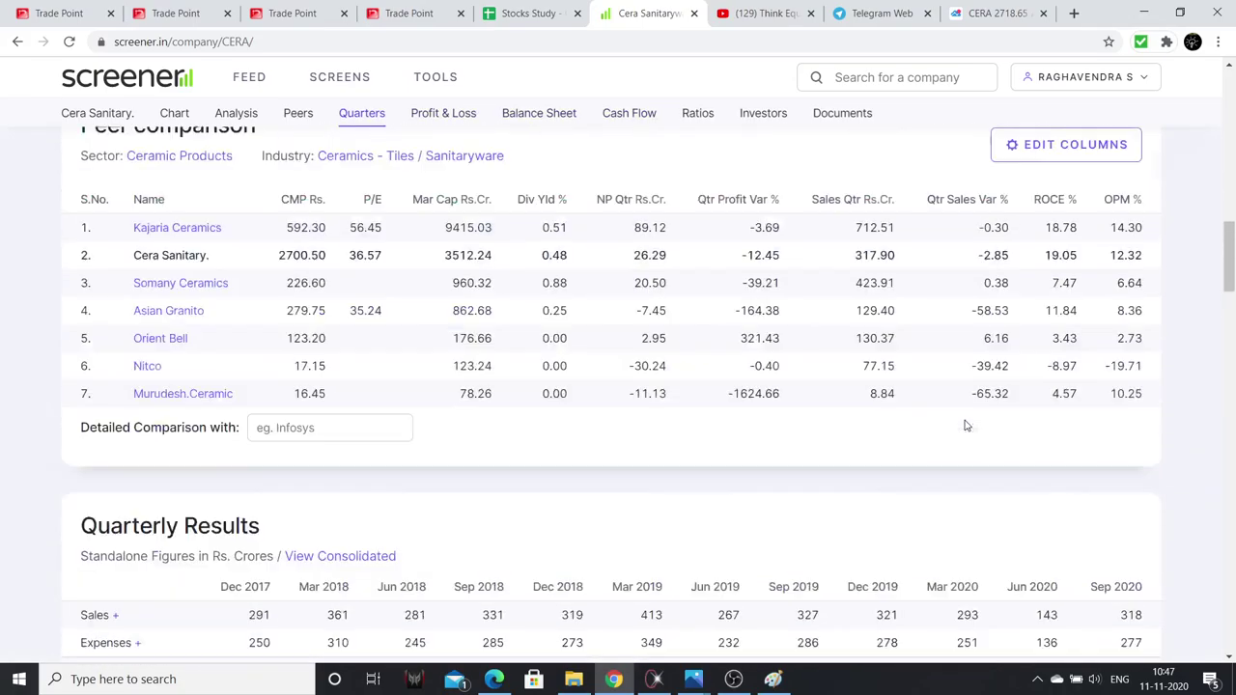
{"action": "scroll", "coordinate": [966, 425], "scroll_direction": "down", "scroll_amount": 2}
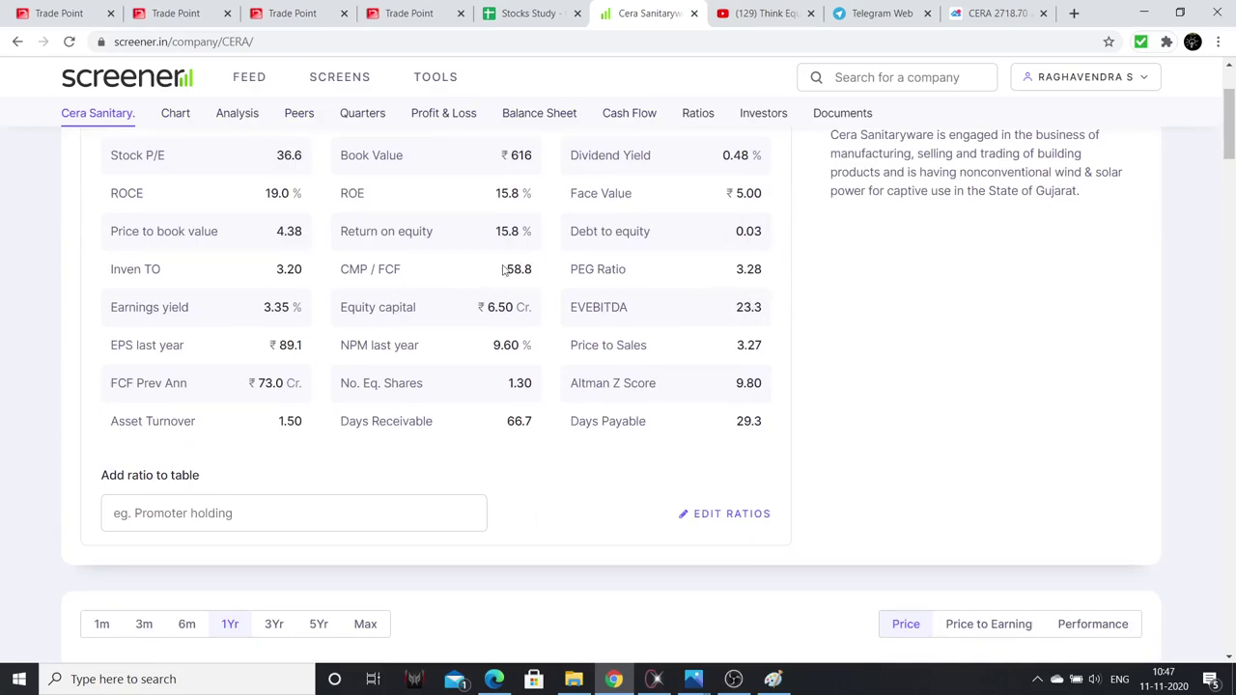
{"action": "scroll", "coordinate": [357, 253], "scroll_direction": "up", "scroll_amount": 1}
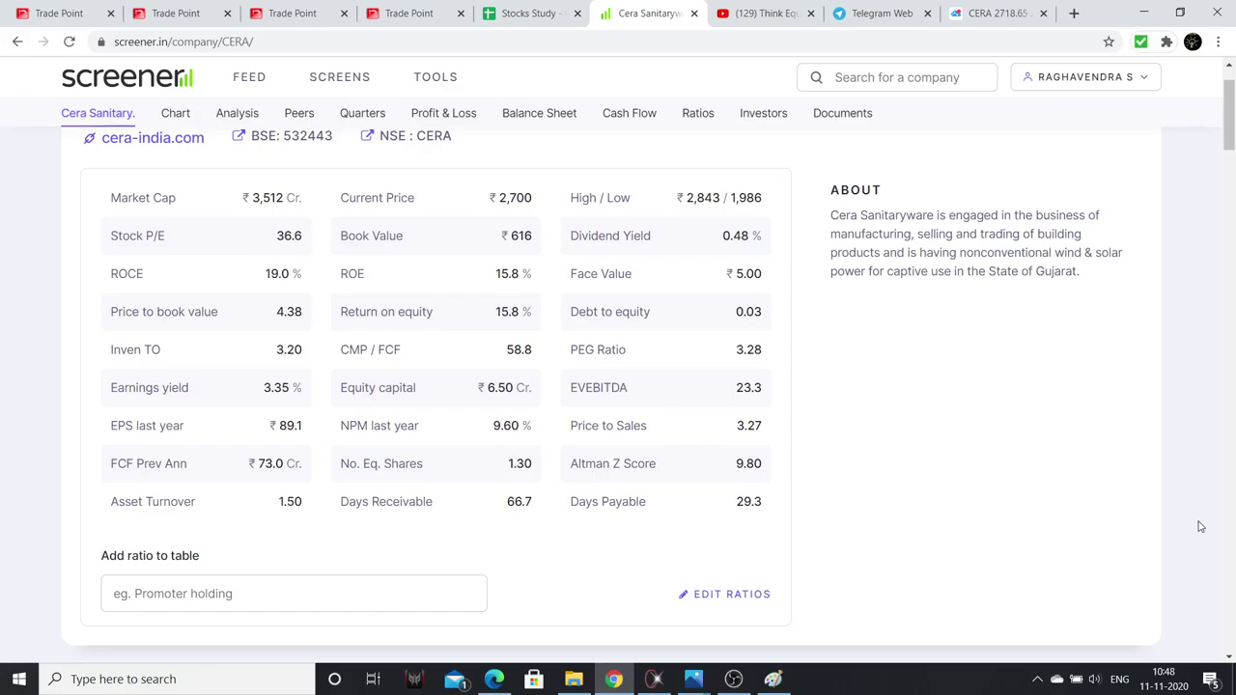
Examine Cera Sanitaryware's quarterly results and yearly profit and loss figures, including the compounded growth rates
{"action": "scroll", "coordinate": [1200, 526], "scroll_direction": "down", "scroll_amount": 15}
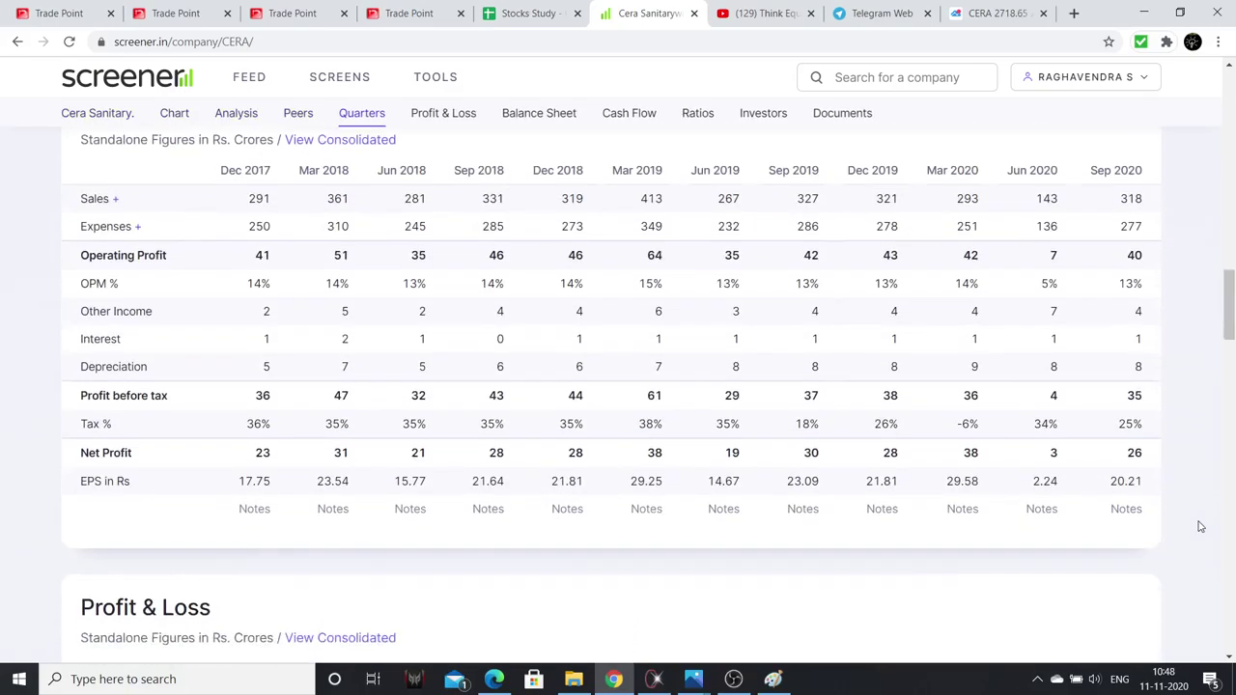
{"action": "scroll", "coordinate": [461, 392], "scroll_direction": "up", "scroll_amount": 2}
{"action": "scroll", "coordinate": [488, 435], "scroll_direction": "down", "scroll_amount": 4}
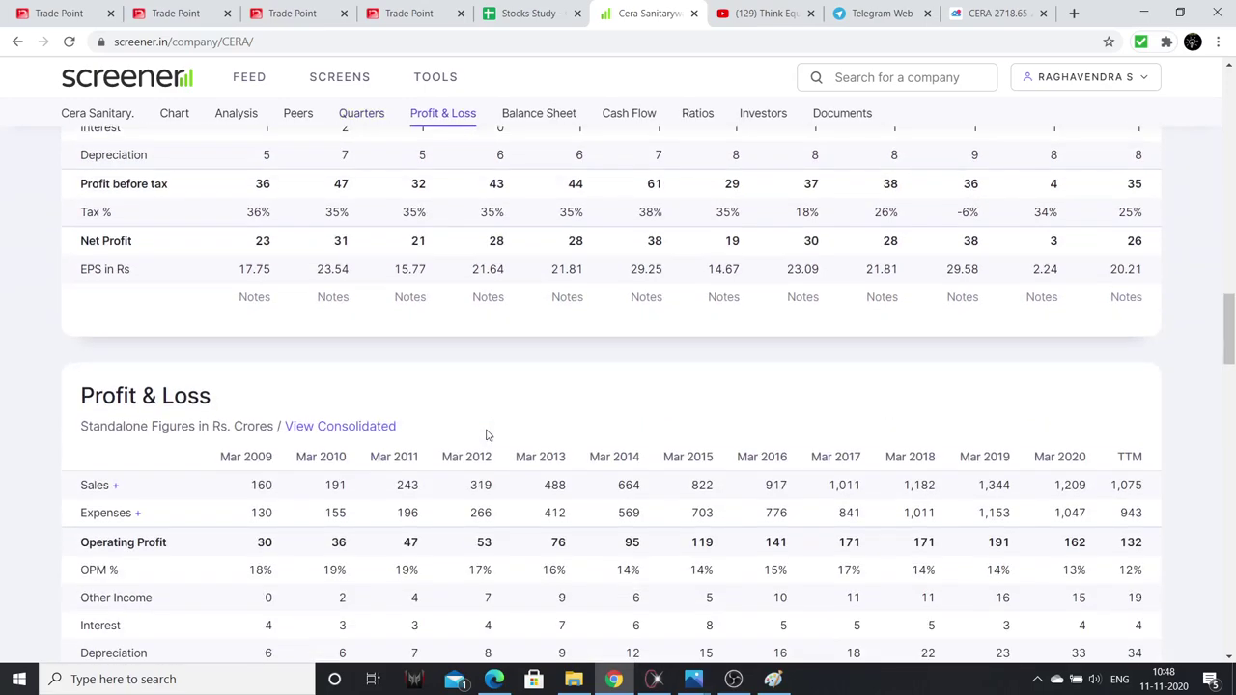
{"action": "scroll", "coordinate": [488, 434], "scroll_direction": "down", "scroll_amount": 3}
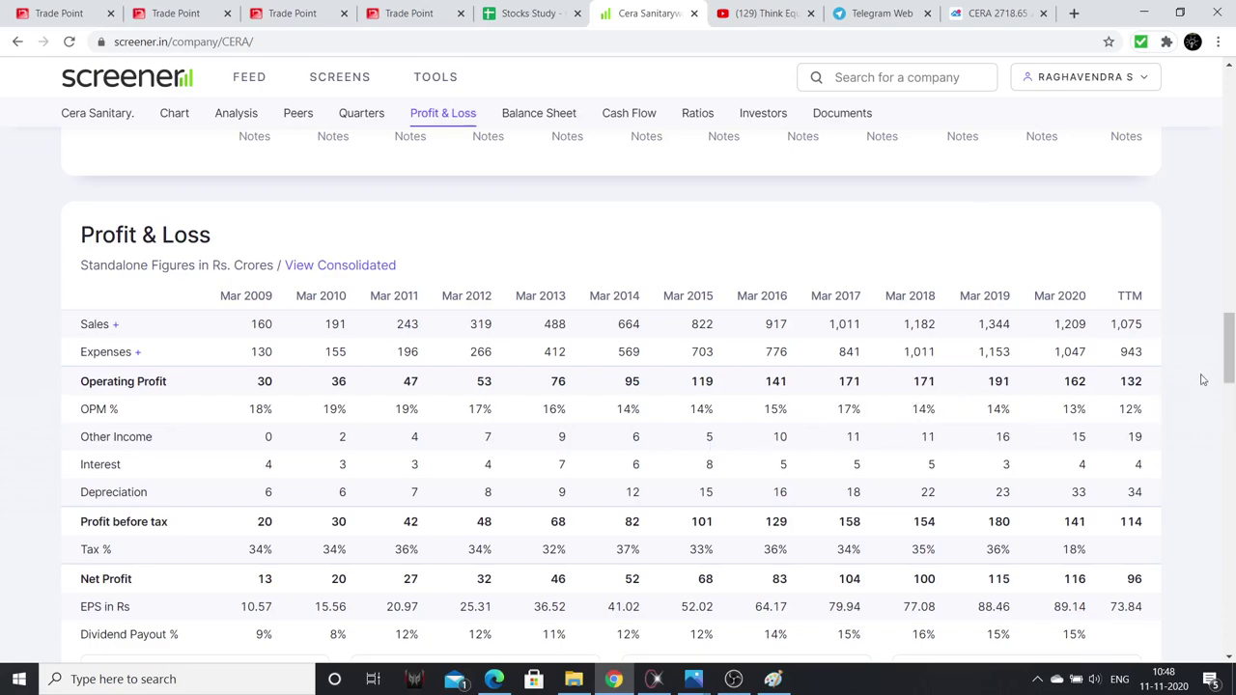
{"action": "scroll", "coordinate": [1201, 422], "scroll_direction": "down", "scroll_amount": 1}
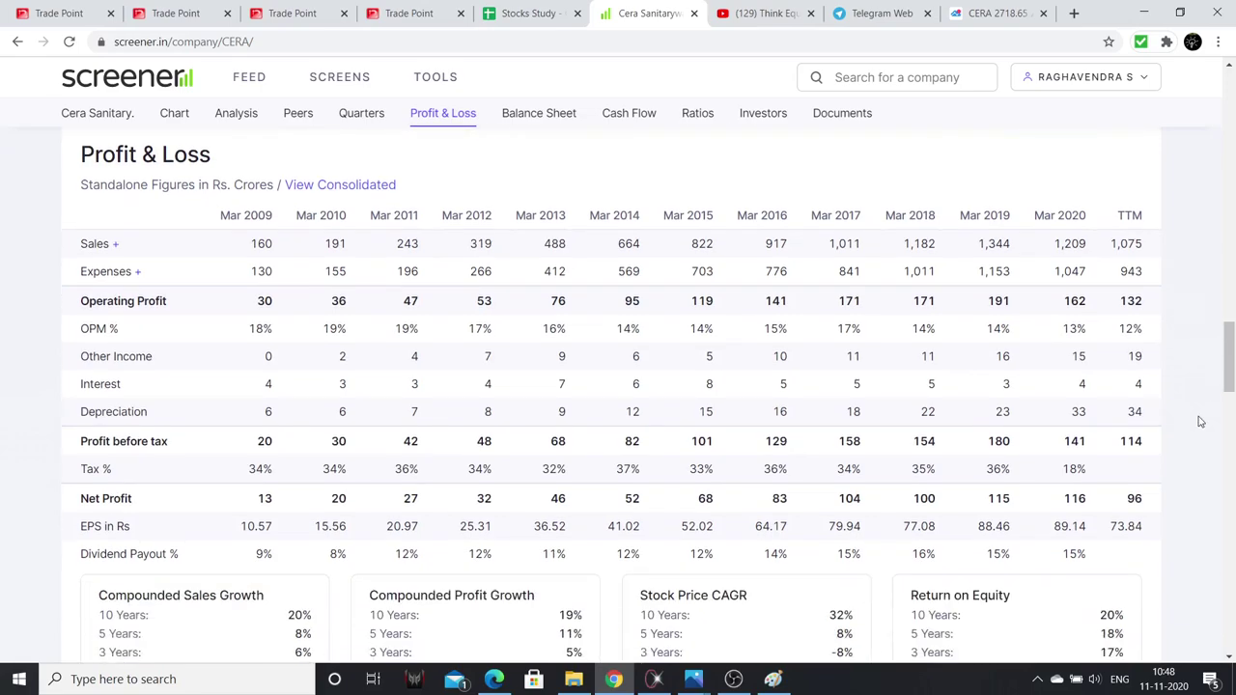
{"action": "scroll", "coordinate": [1201, 422], "scroll_direction": "down", "scroll_amount": 1}
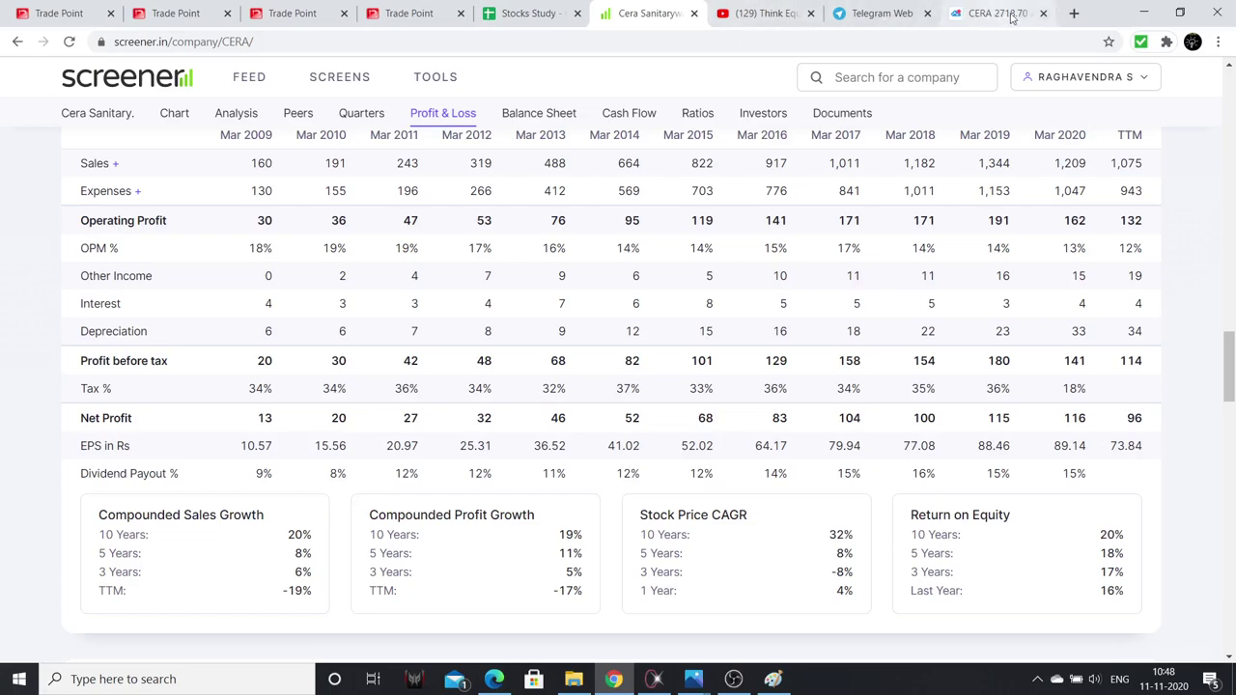
Open Screener in a new tab, search for Kajaria, and open the Kajaria Ceramics Ltd company page
{"action": "left_click", "coordinate": [1074, 12]}
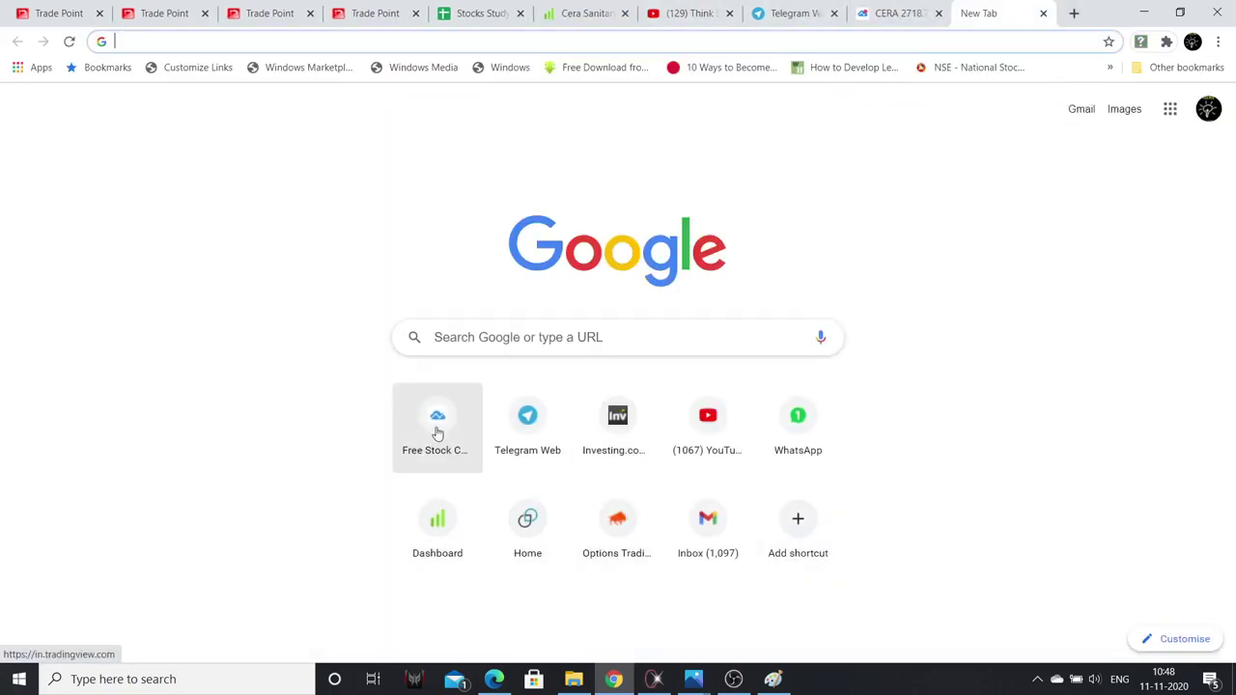
{"action": "left_click", "coordinate": [455, 532]}
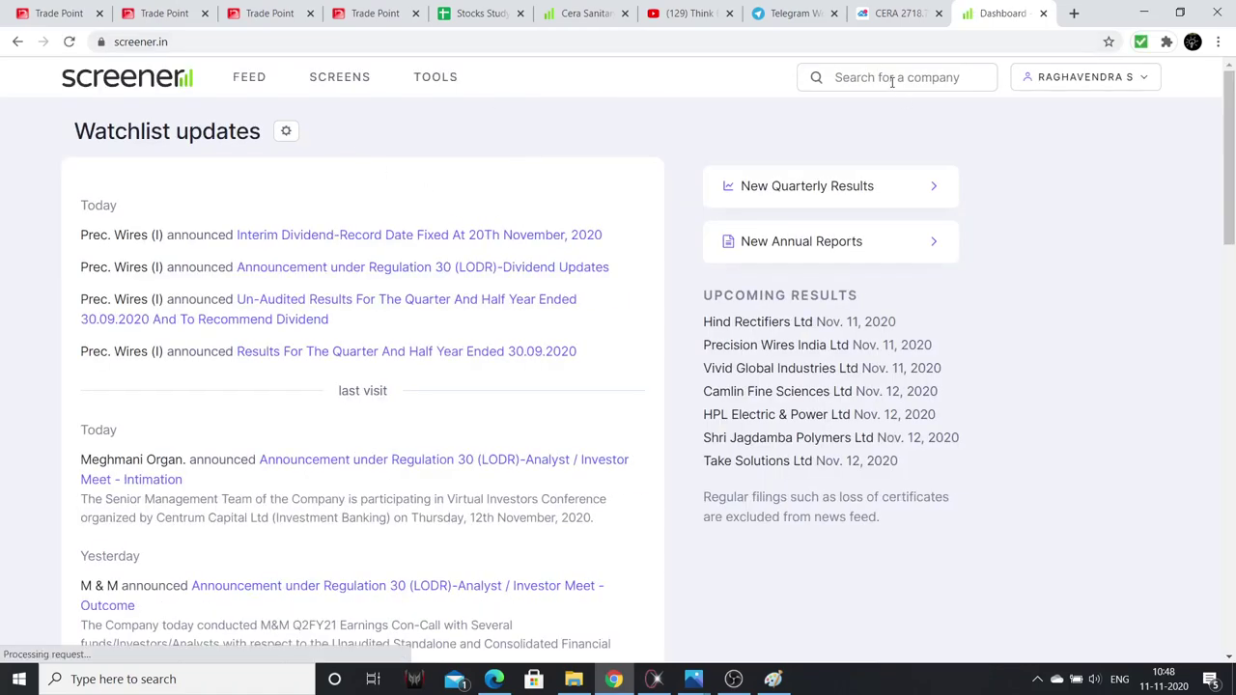
{"action": "left_click", "coordinate": [903, 78]}
{"action": "type", "text": "kajar"}
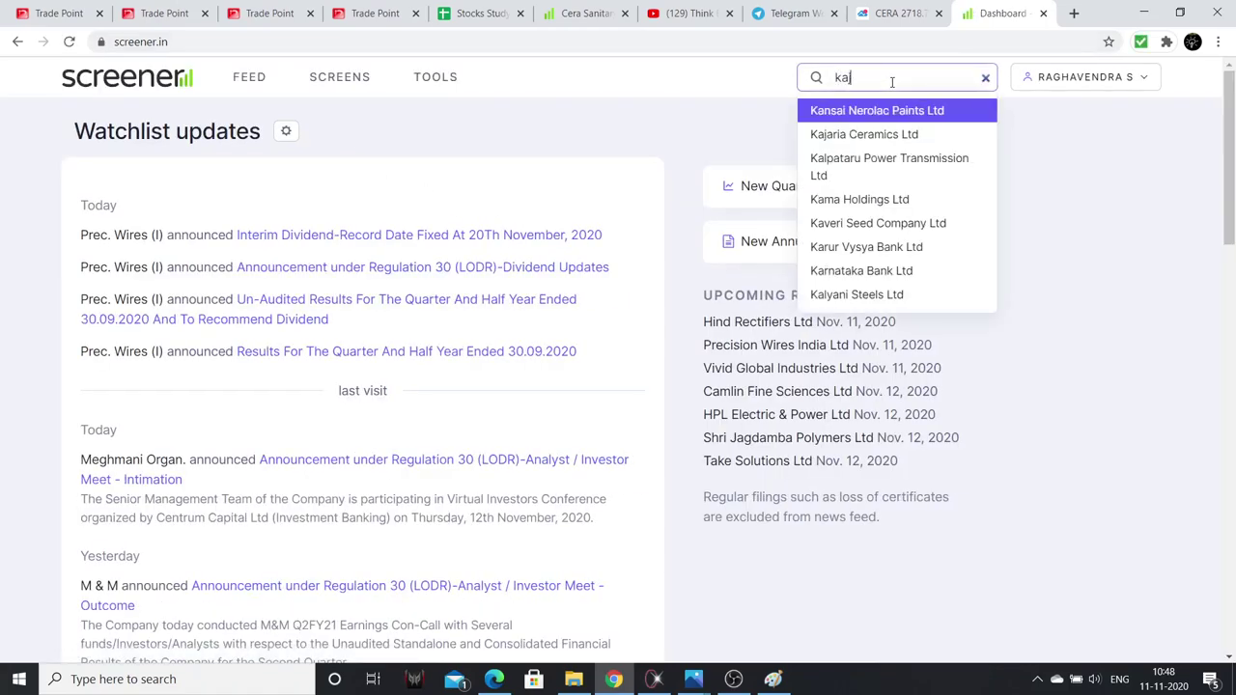
{"action": "left_click", "coordinate": [891, 110]}
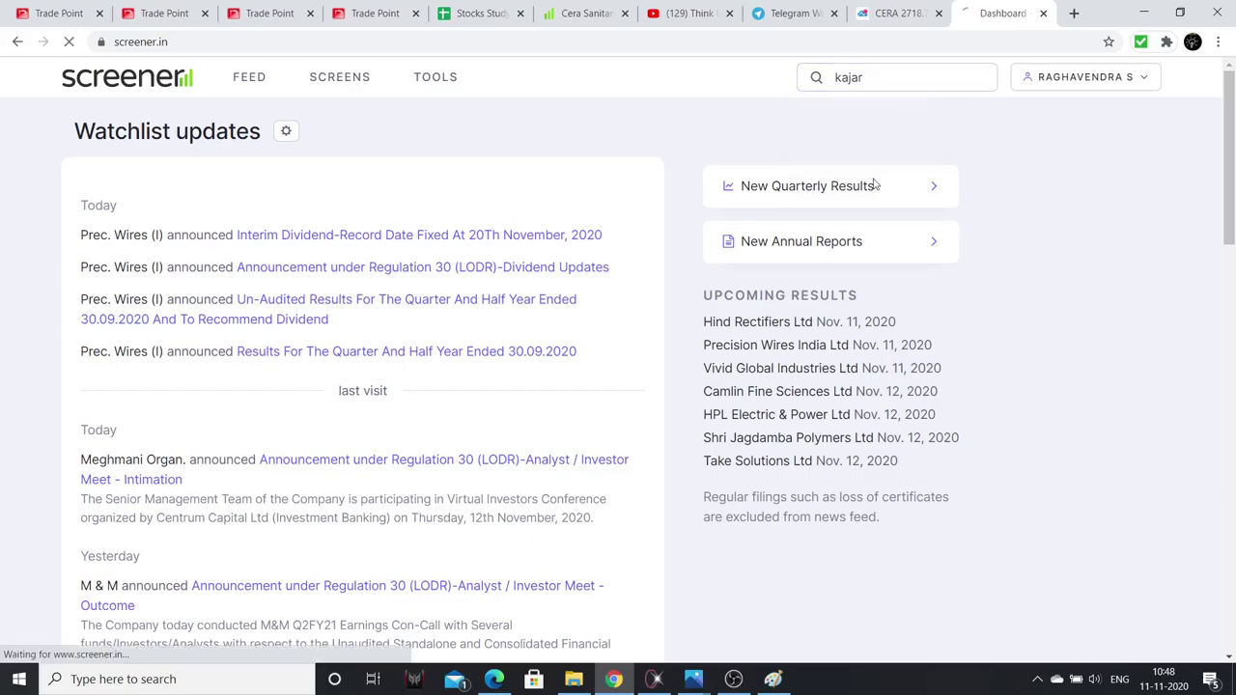
Examine Kajaria Ceramics' consolidated profit and loss figures, growth rates and key ratios
{"action": "scroll", "coordinate": [814, 300], "scroll_direction": "down", "scroll_amount": 15}
{"action": "scroll", "coordinate": [816, 300], "scroll_direction": "down", "scroll_amount": 8}
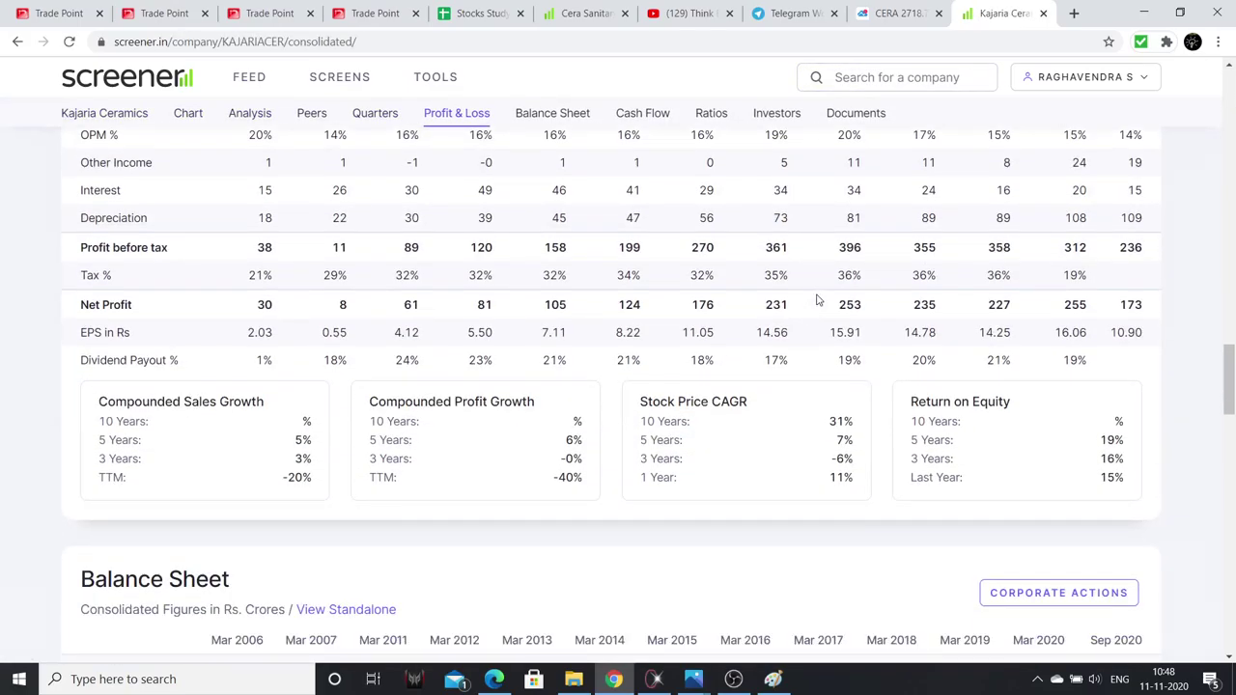
{"action": "scroll", "coordinate": [816, 300], "scroll_direction": "down", "scroll_amount": 4}
{"action": "scroll", "coordinate": [816, 300], "scroll_direction": "up", "scroll_amount": 6}
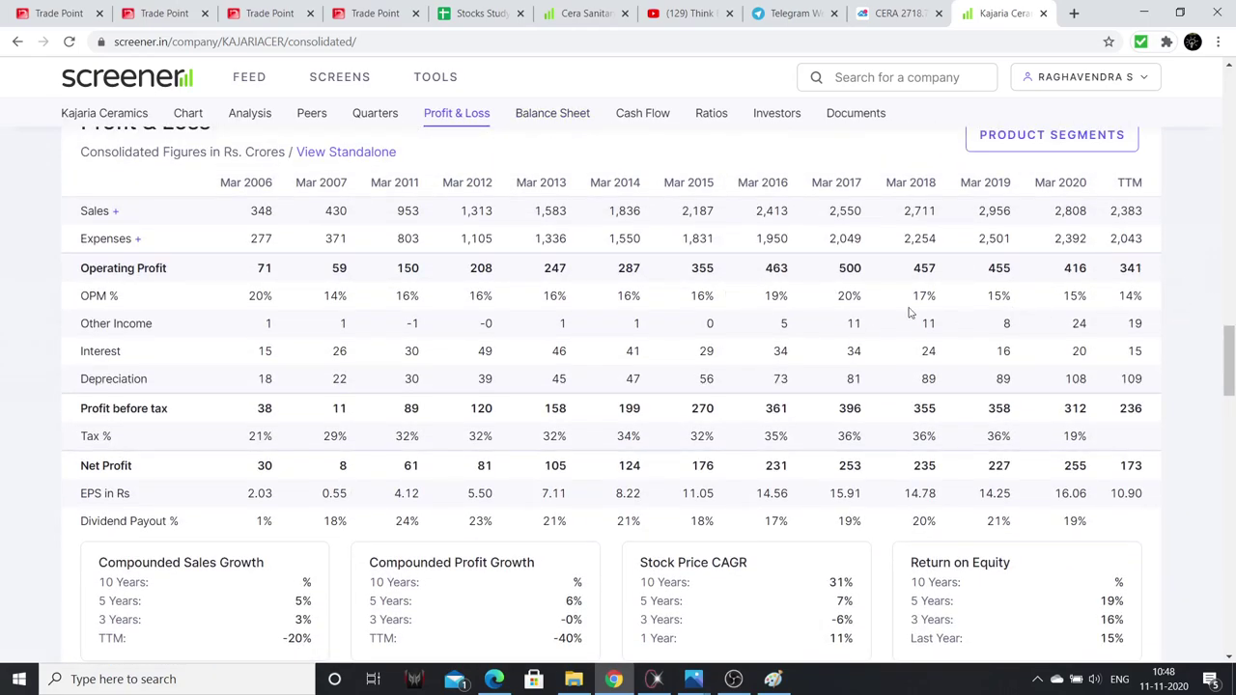
{"action": "scroll", "coordinate": [848, 300], "scroll_direction": "up", "scroll_amount": 2}
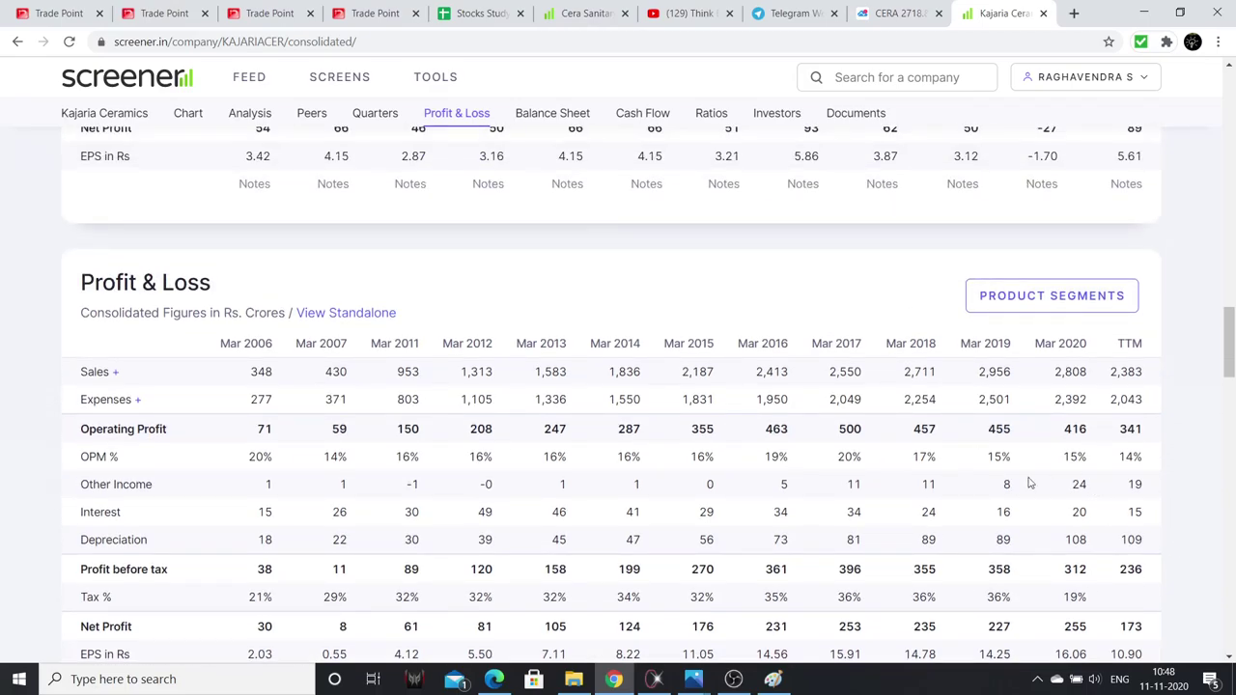
{"action": "scroll", "coordinate": [806, 414], "scroll_direction": "up", "scroll_amount": 20}
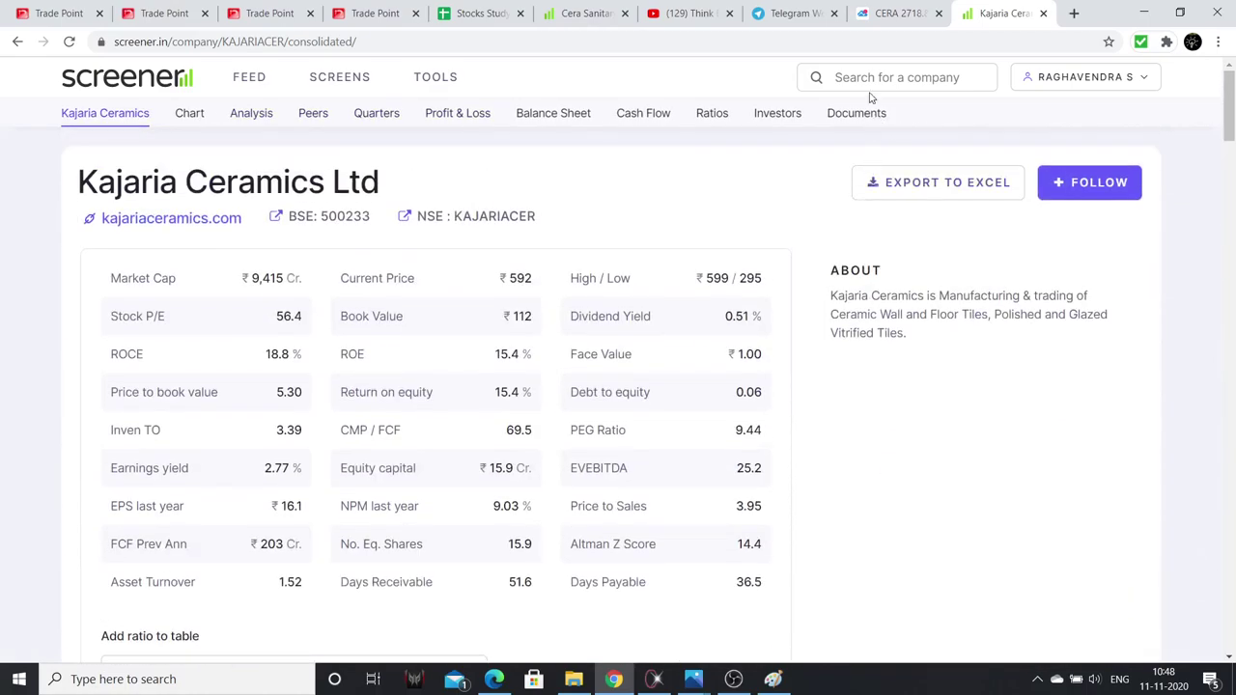
Open Somany Ceramics from Kajaria's peer comparison, and examine its quarterly results and profit and loss figures
{"action": "scroll", "coordinate": [635, 248], "scroll_direction": "down", "scroll_amount": 10}
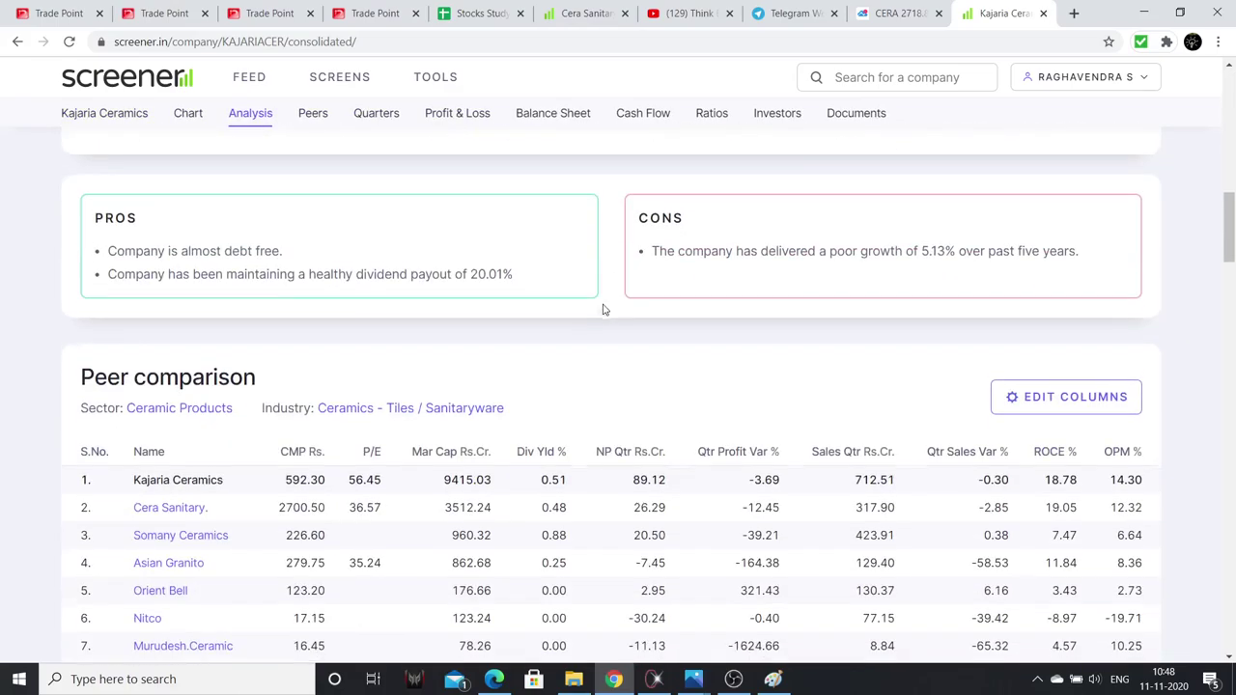
{"action": "scroll", "coordinate": [604, 306], "scroll_direction": "down", "scroll_amount": 1}
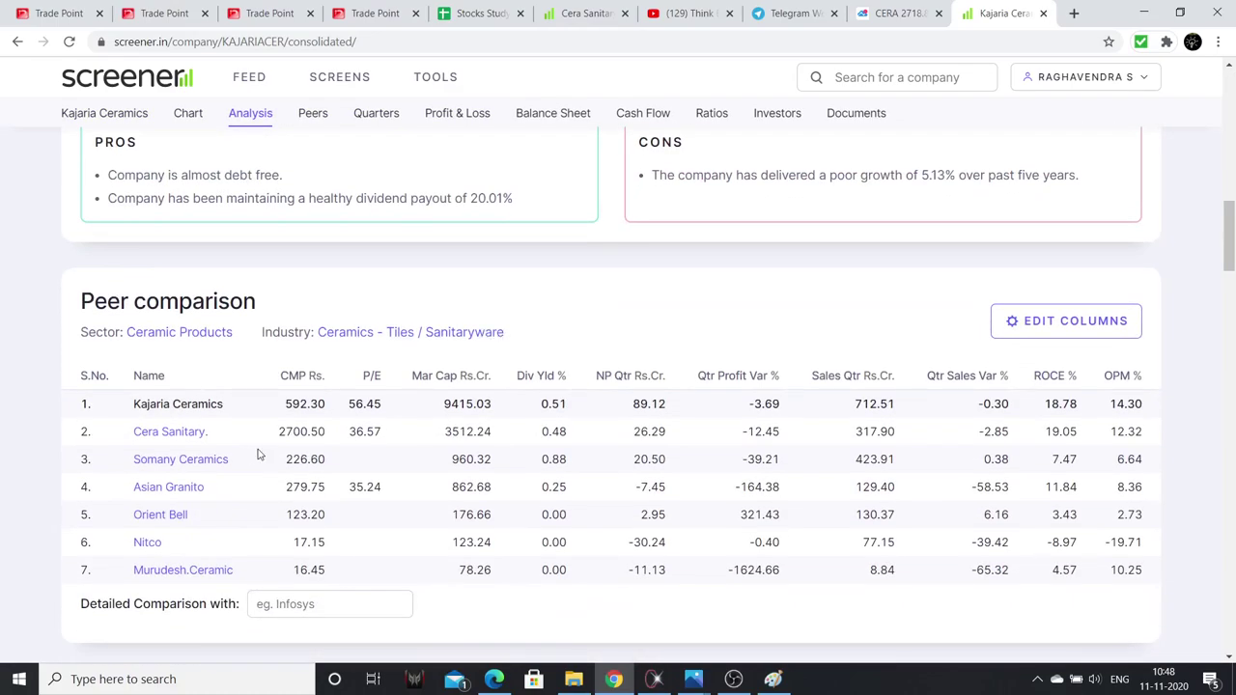
{"action": "left_click", "coordinate": [196, 467]}
{"action": "scroll", "coordinate": [917, 257], "scroll_direction": "down", "scroll_amount": 12}
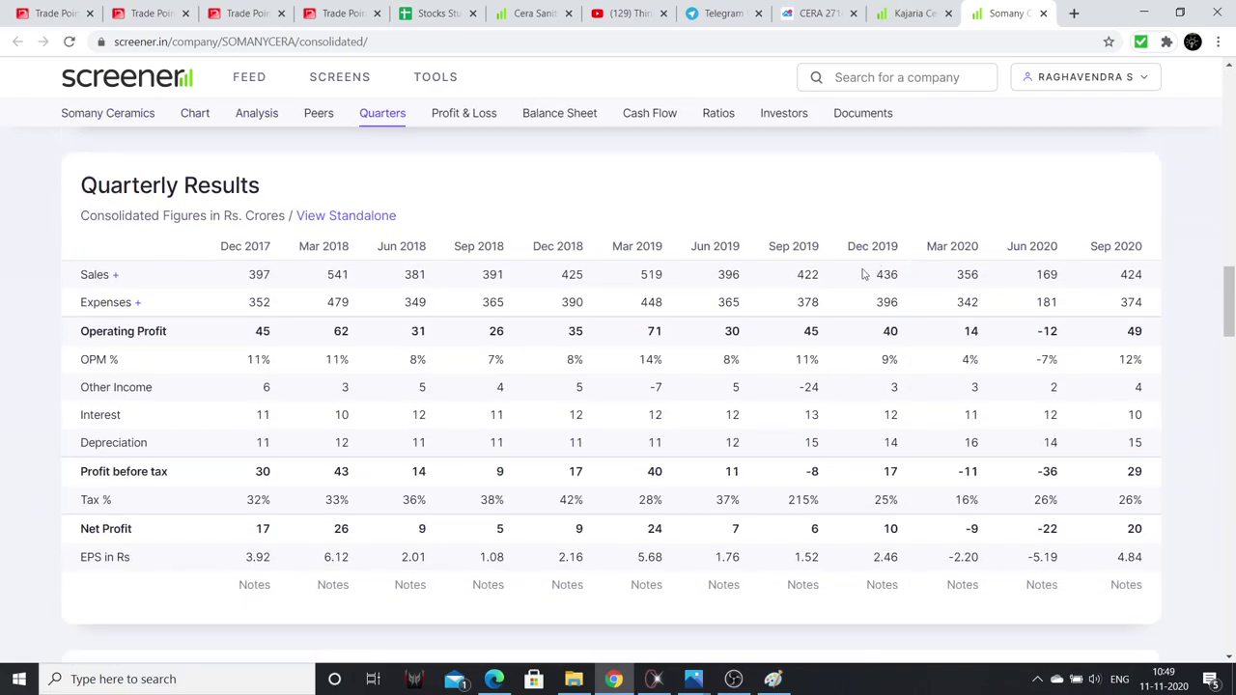
{"action": "scroll", "coordinate": [859, 376], "scroll_direction": "down", "scroll_amount": 4}
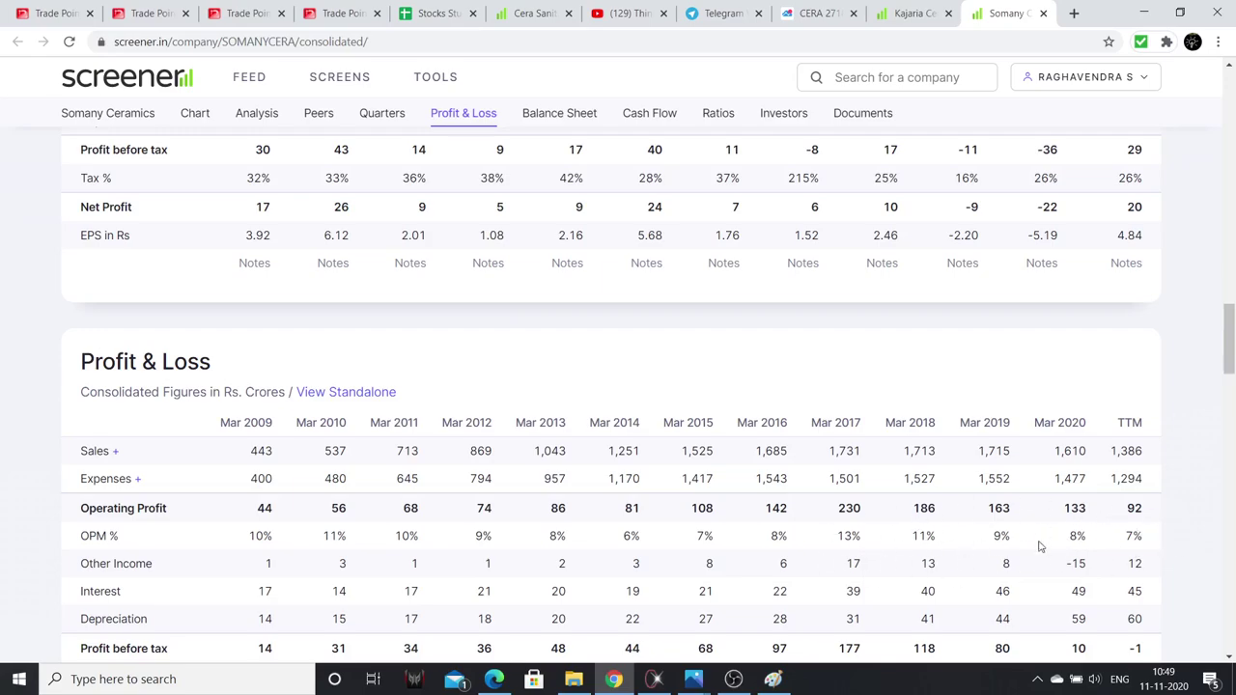
{"action": "scroll", "coordinate": [1084, 473], "scroll_direction": "up", "scroll_amount": 3}
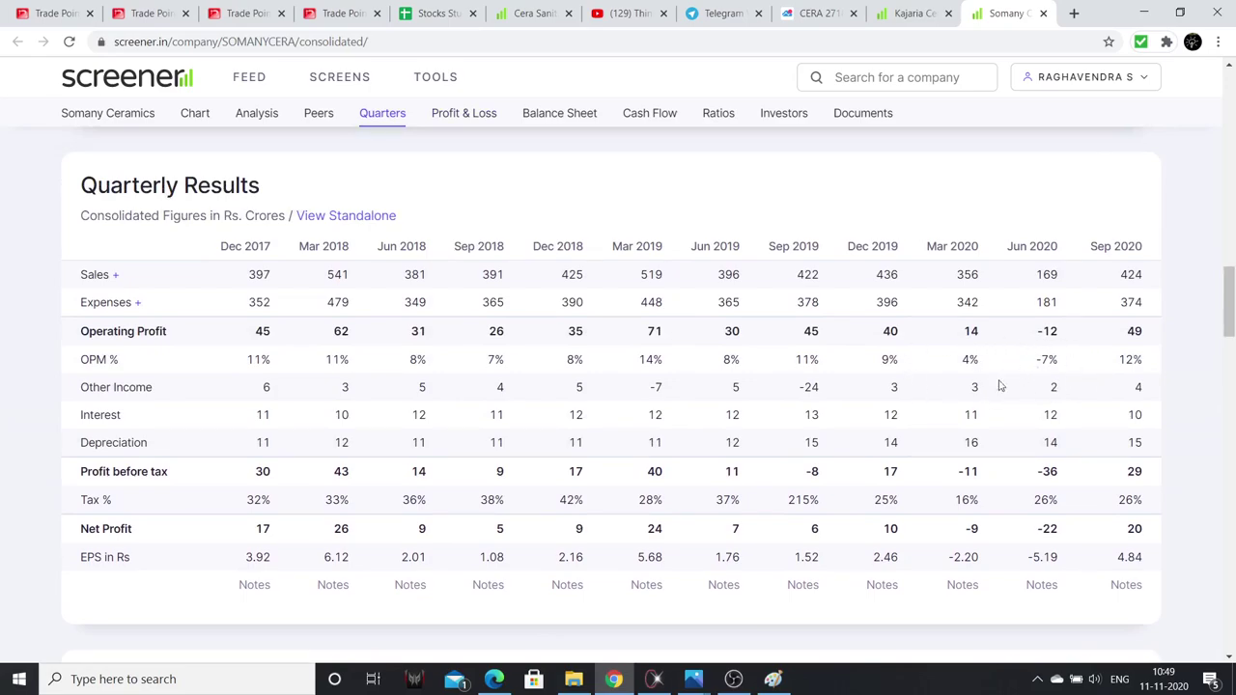
{"action": "scroll", "coordinate": [1063, 387], "scroll_direction": "down", "scroll_amount": 5}
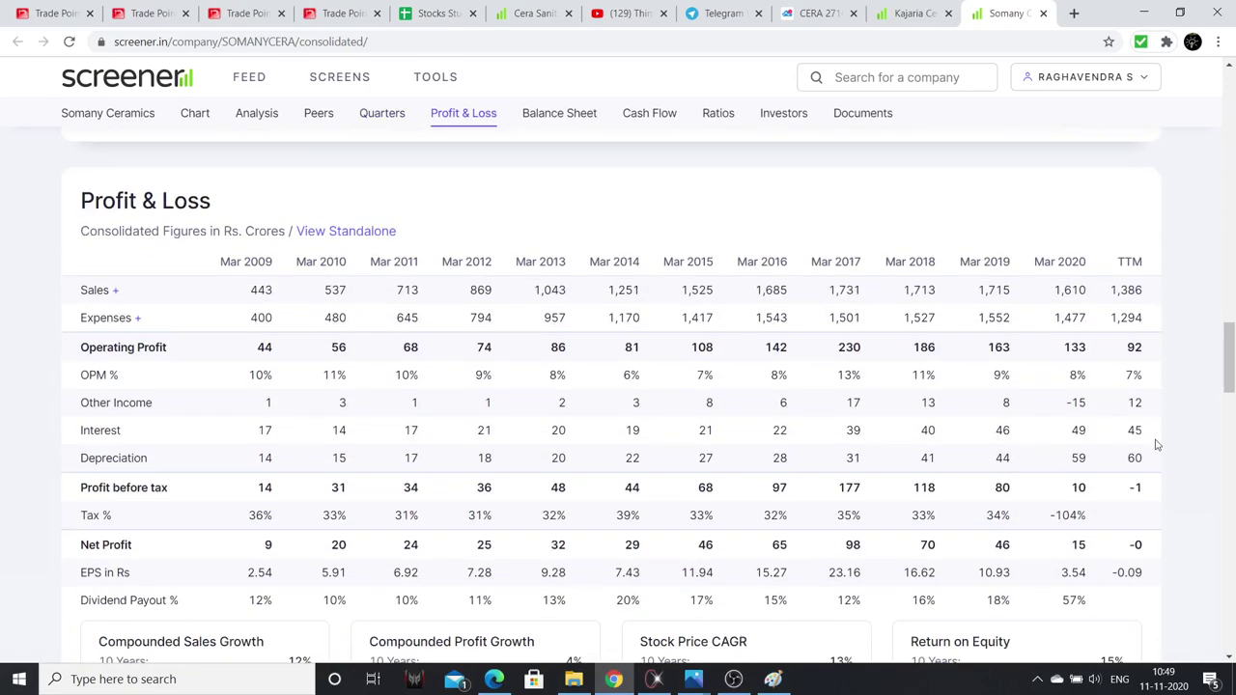
Return to Cera Sanitaryware's profit and loss figures, and close the Kajaria and Somany pages
{"action": "left_click", "coordinate": [899, 12]}
{"action": "left_click", "coordinate": [534, 13]}
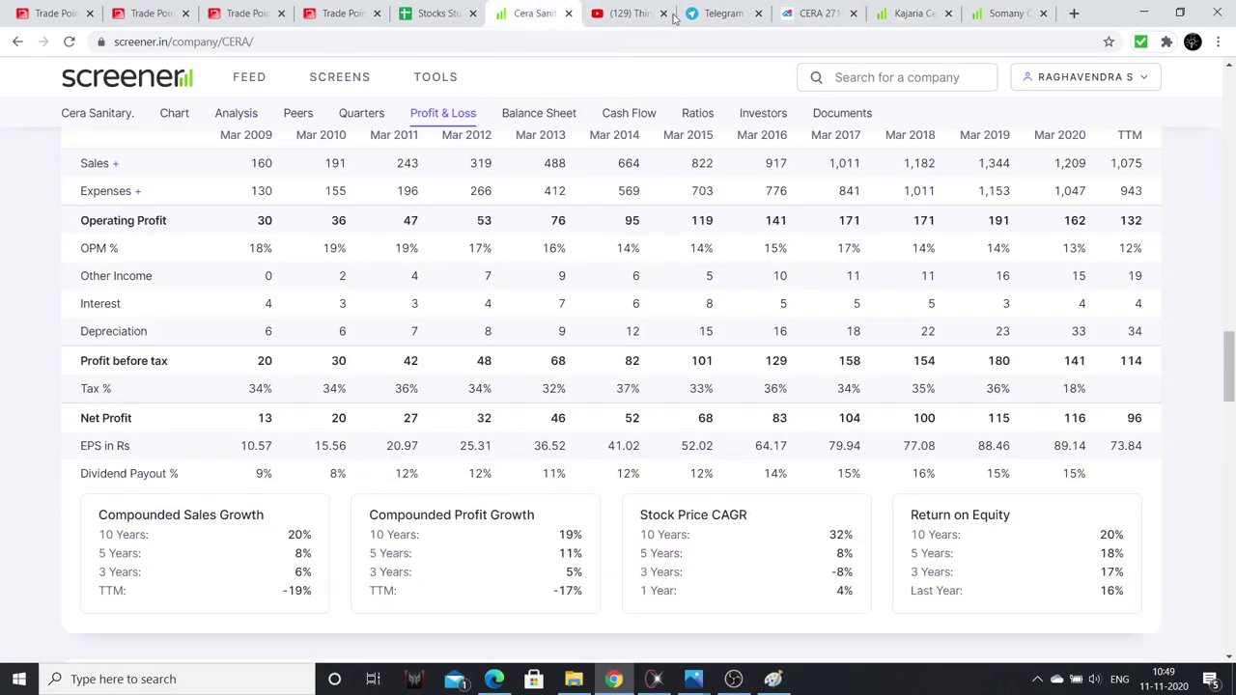
{"action": "left_click", "coordinate": [949, 13]}
{"action": "left_click", "coordinate": [949, 13]}
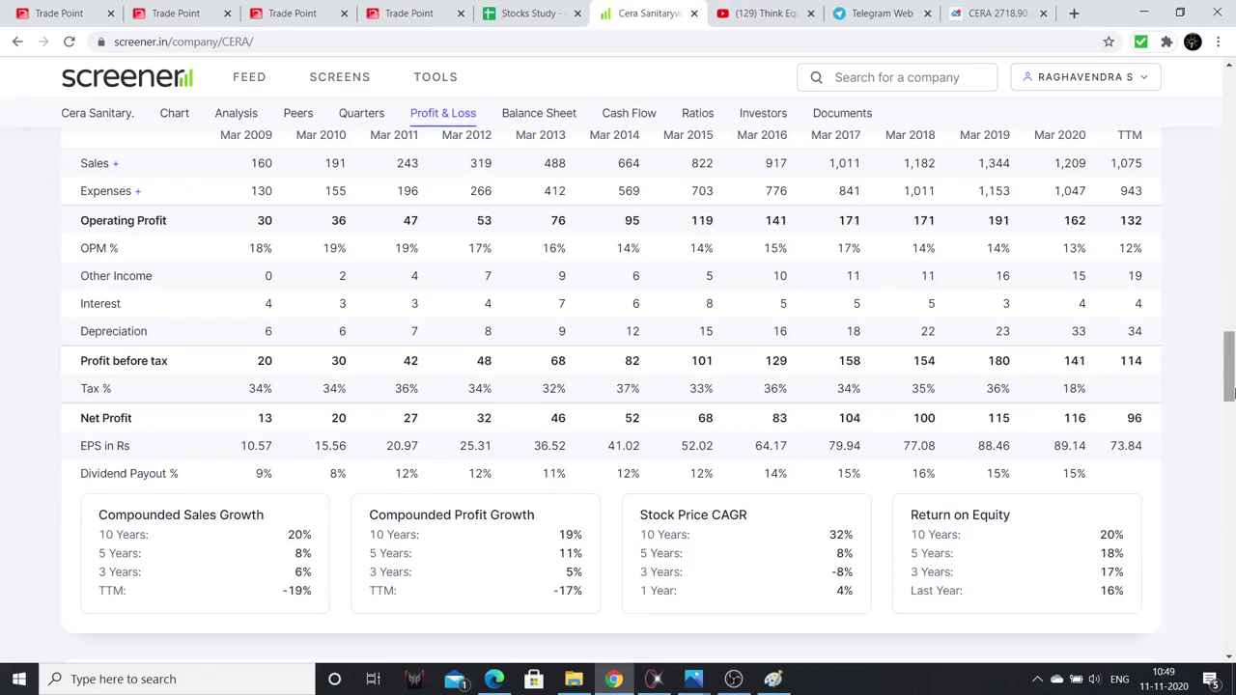
Examine Cera Sanitaryware's shareholding pattern, and expand the FIIs row to view the individual funds' holdings
{"action": "left_click_drag", "start_coordinate": [1232, 387], "coordinate": [1232, 548]}
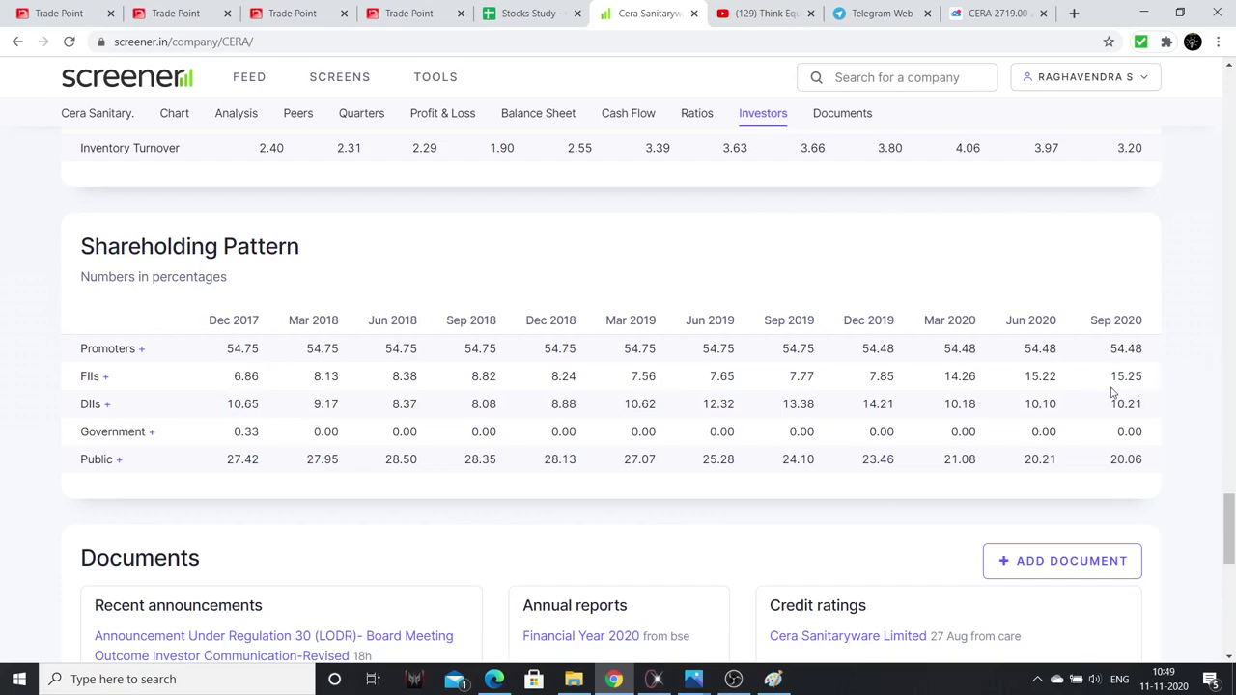
{"action": "scroll", "coordinate": [1035, 413], "scroll_direction": "down", "scroll_amount": 2}
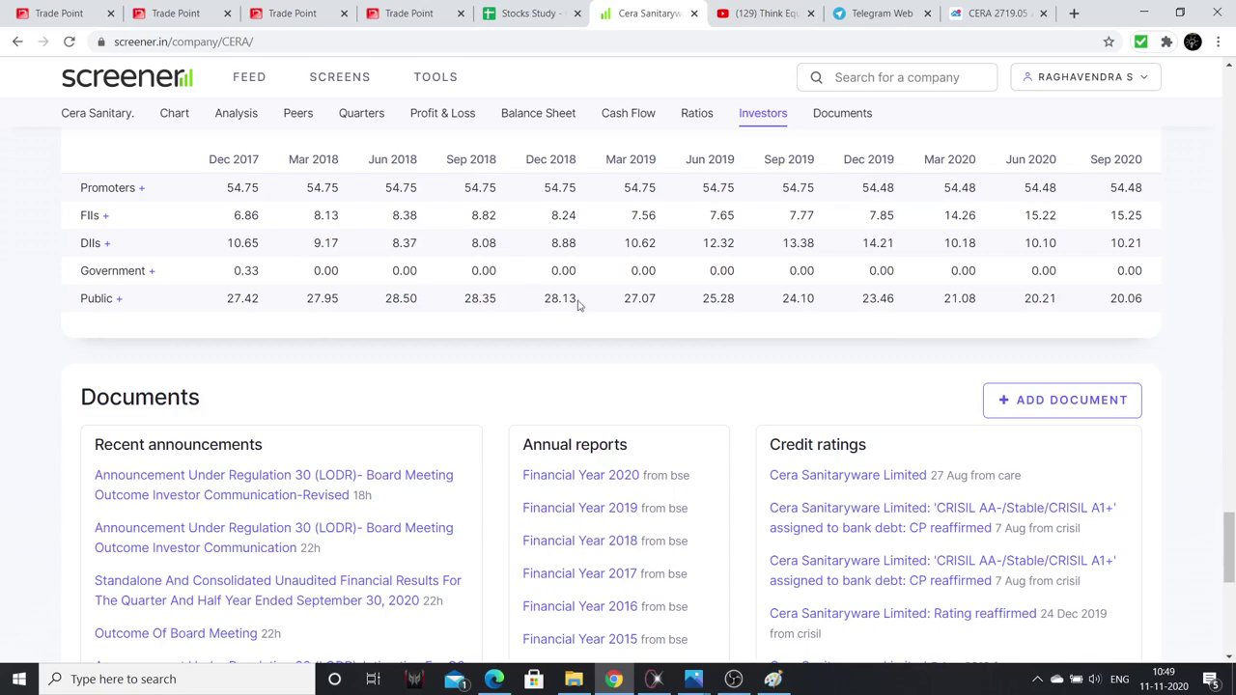
{"action": "left_click", "coordinate": [106, 216]}
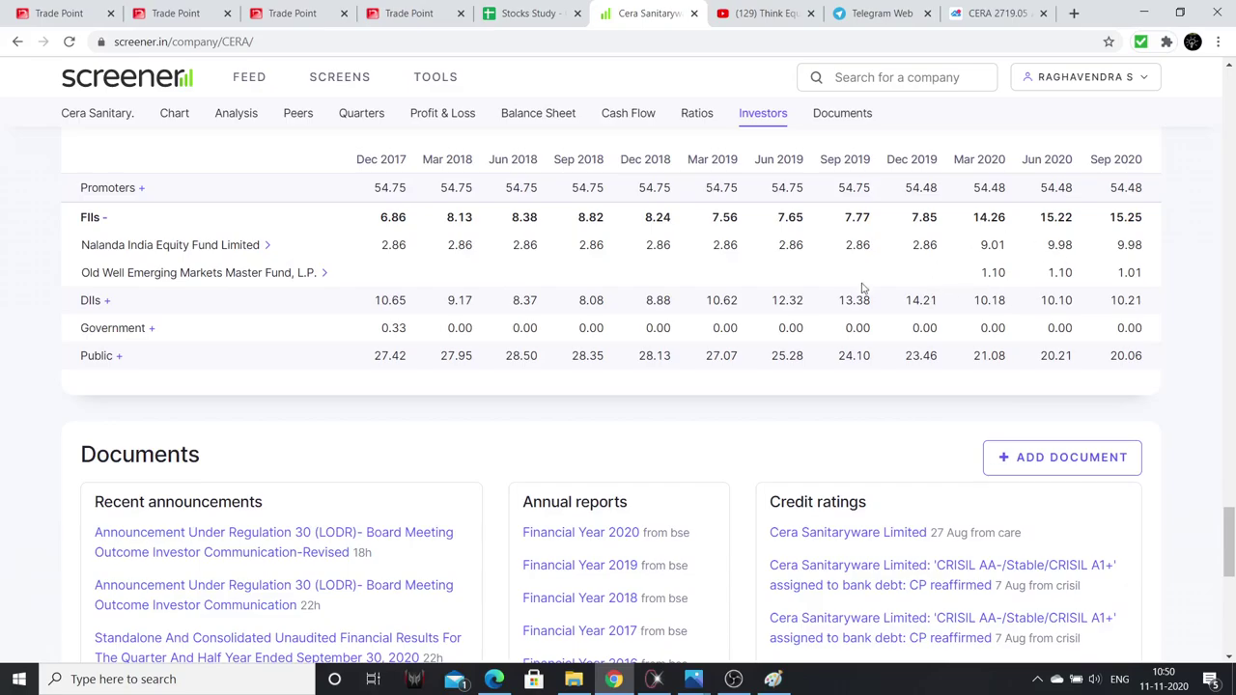
{"action": "left_click_drag", "start_coordinate": [1229, 541], "coordinate": [1228, 132]}
Revisit CERA's 3% Point & Figure chart in TradePoint and its weekly chart on TradingView
{"action": "left_click", "coordinate": [521, 13]}
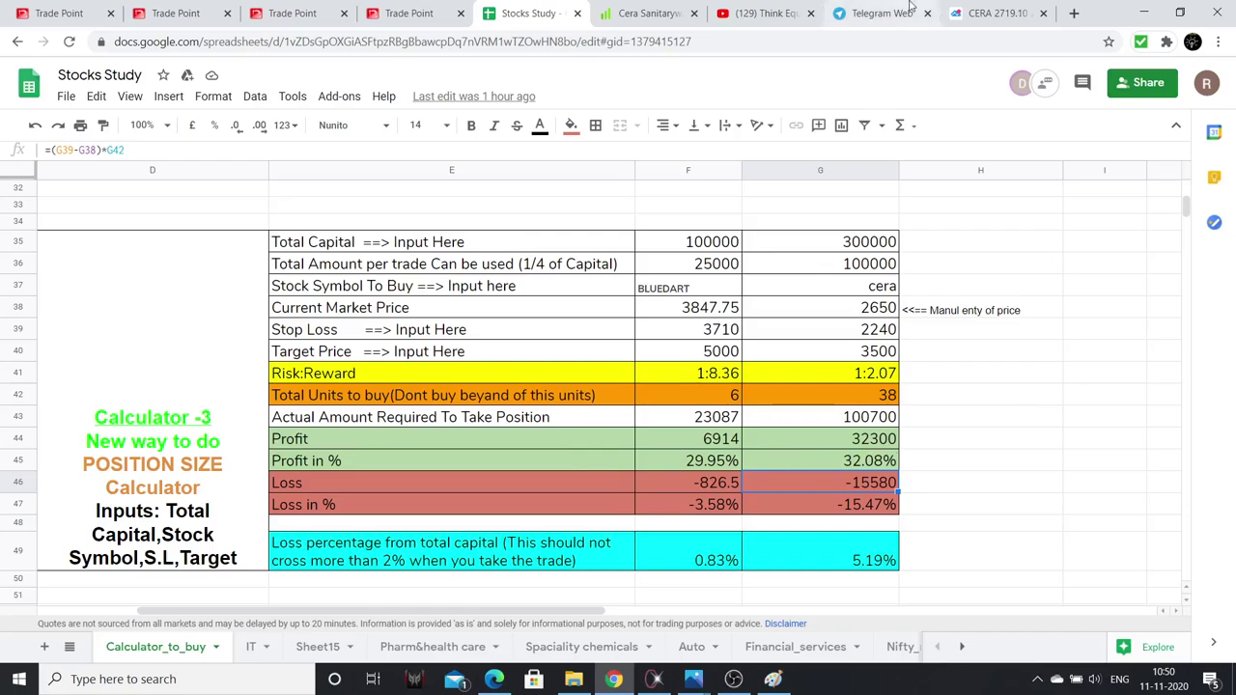
{"action": "left_click", "coordinate": [983, 9]}
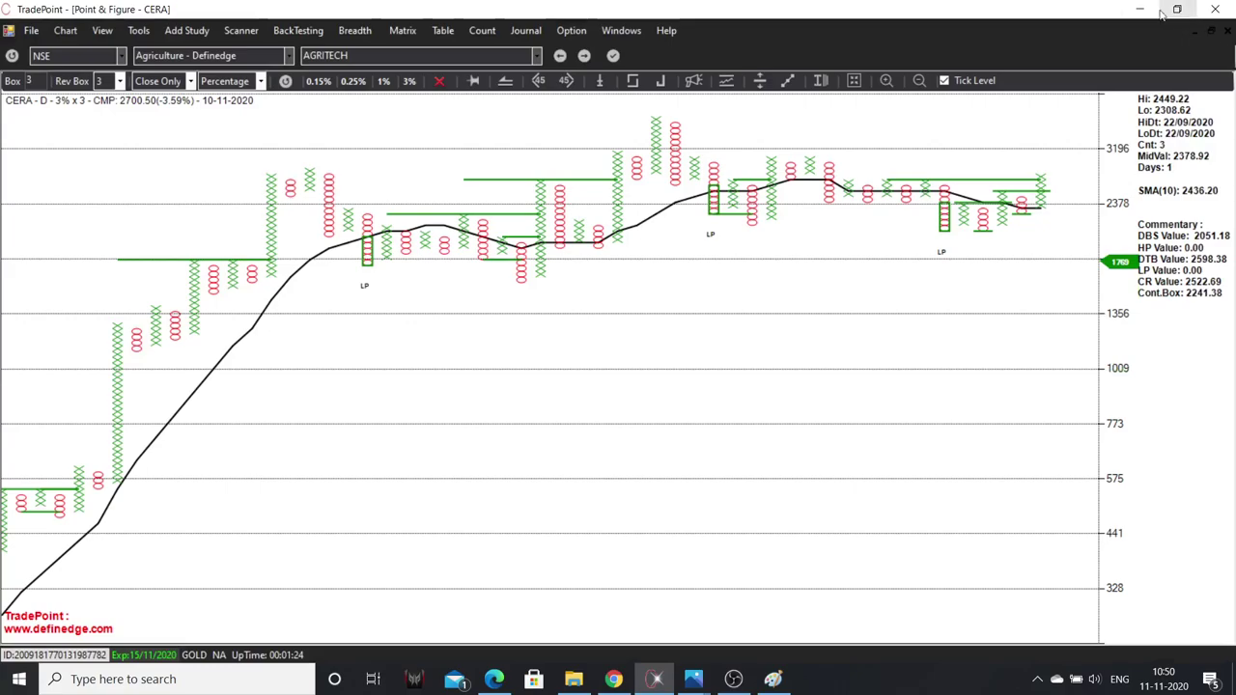
{"action": "left_click", "coordinate": [1139, 17]}
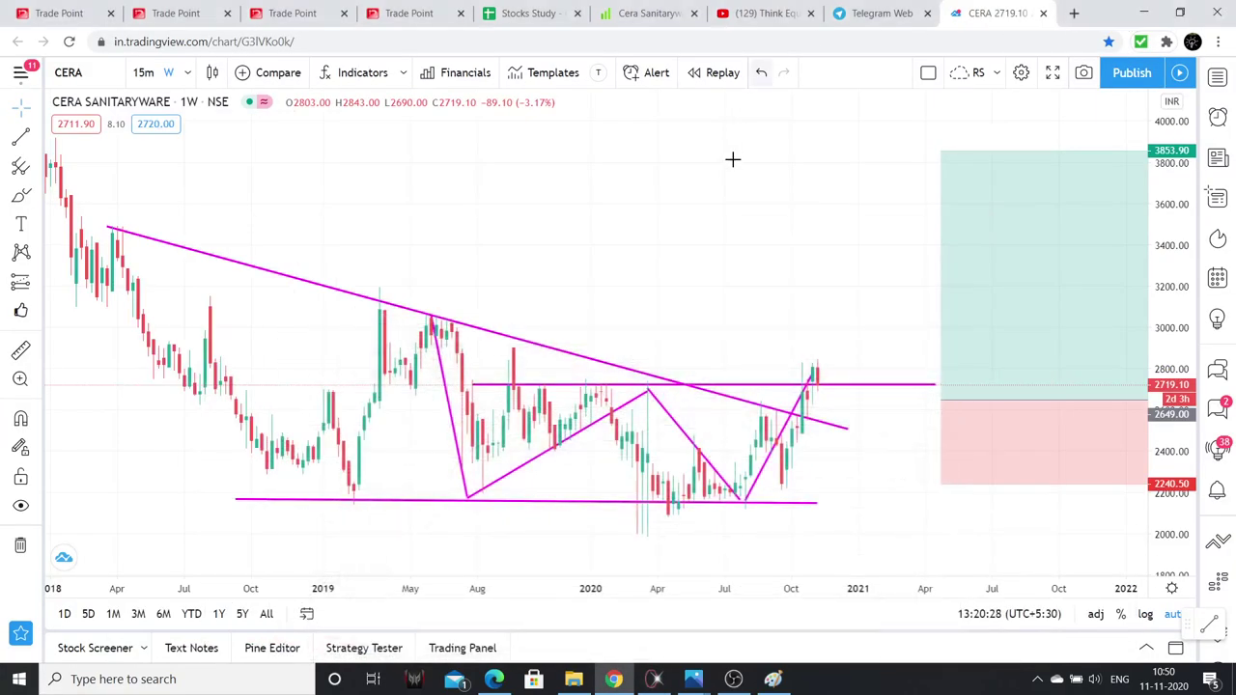
{"action": "left_click", "coordinate": [647, 13]}
Review CERA's entry, stop-loss, target and loss figures in the Stocks Study position size calculator
{"action": "left_click", "coordinate": [504, 11]}
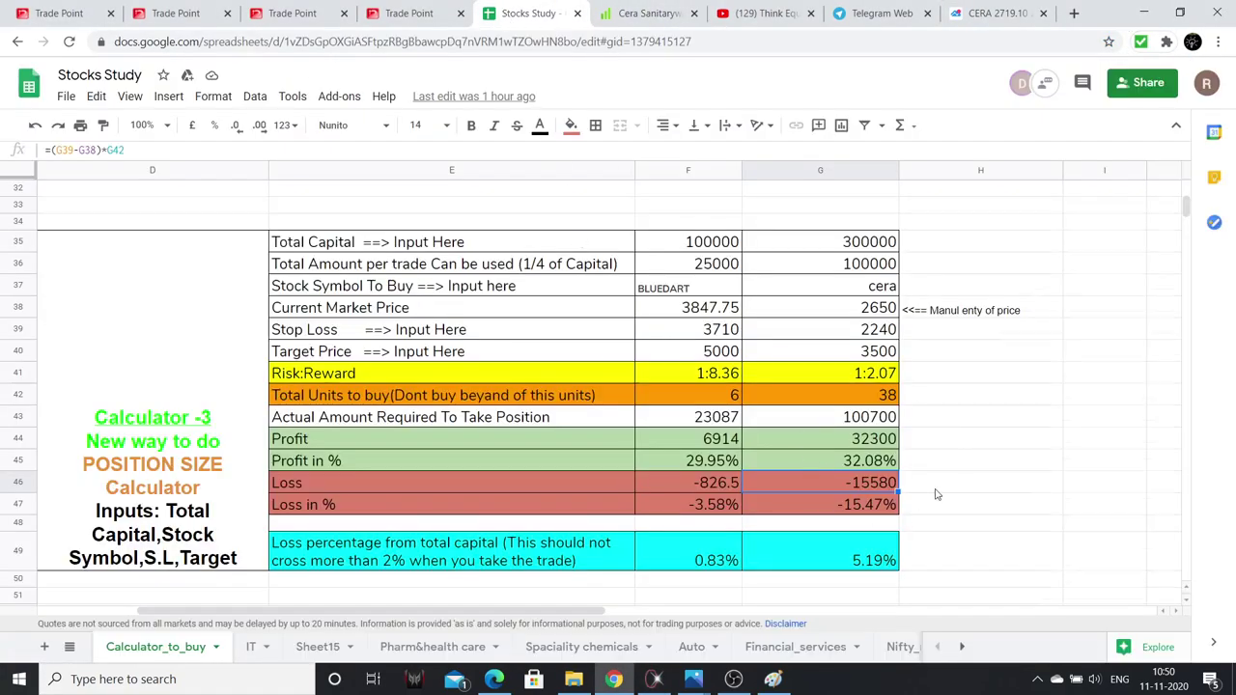
{"action": "scroll", "coordinate": [939, 495], "scroll_direction": "down", "scroll_amount": 1}
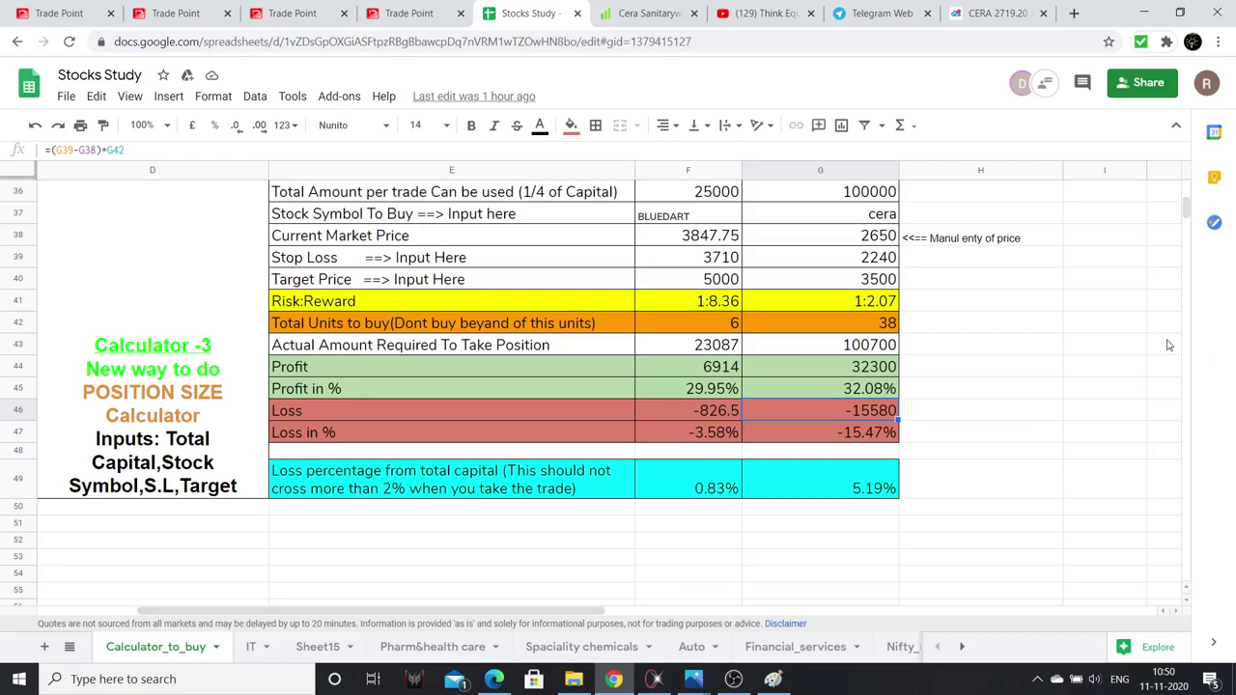
{"action": "scroll", "coordinate": [1159, 346], "scroll_direction": "up", "scroll_amount": 2}
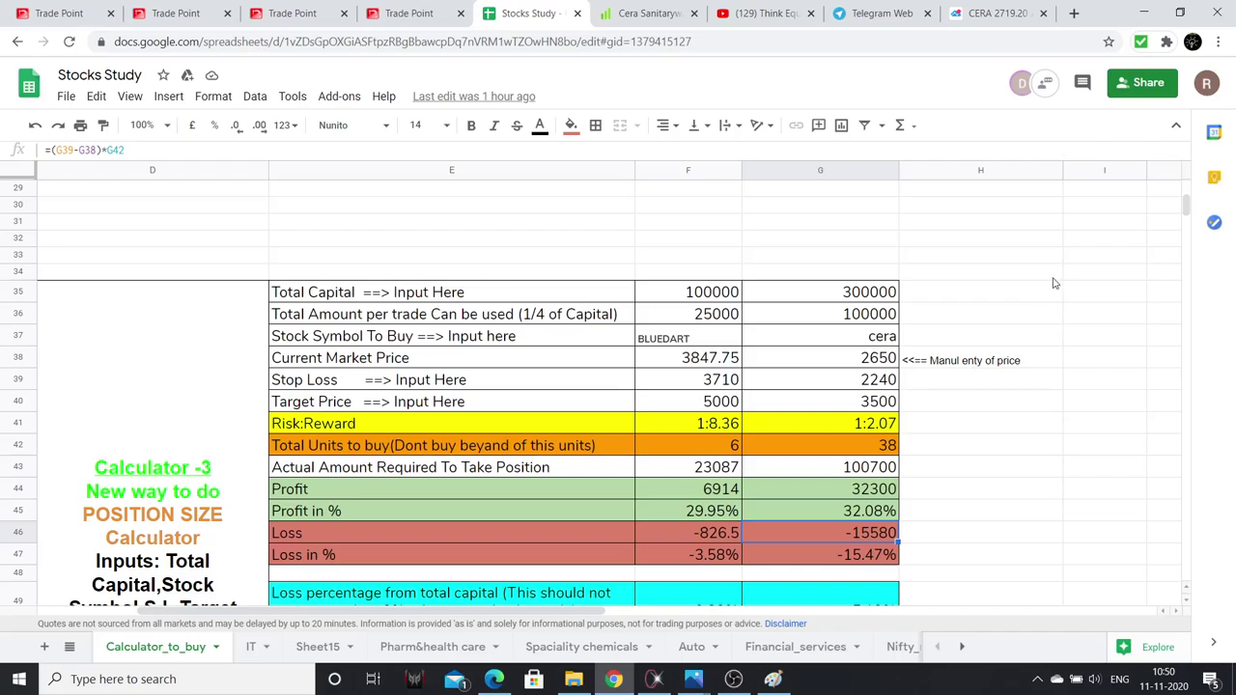
{"action": "scroll", "coordinate": [1056, 283], "scroll_direction": "down", "scroll_amount": 1}
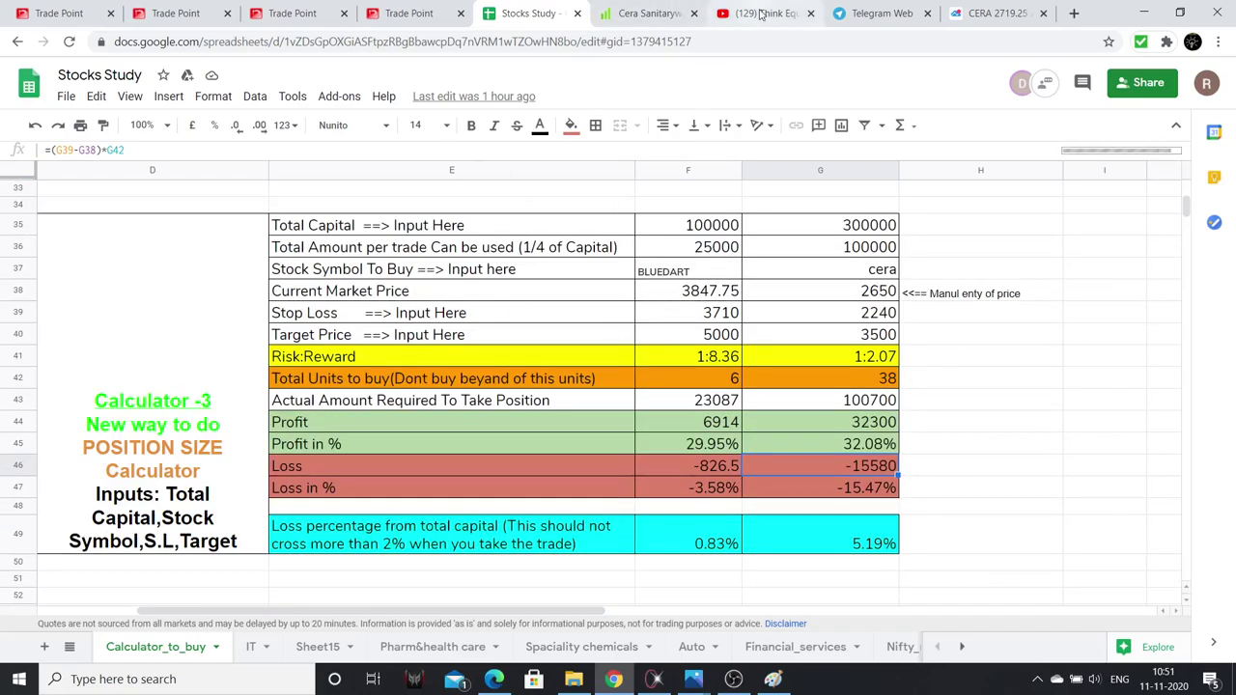
Show the Think Equity channel's uploaded videos on YouTube, and return to Cera Sanitaryware's Screener overview
{"action": "left_click", "coordinate": [762, 13]}
{"action": "scroll", "coordinate": [1228, 358], "scroll_direction": "down", "scroll_amount": 2}
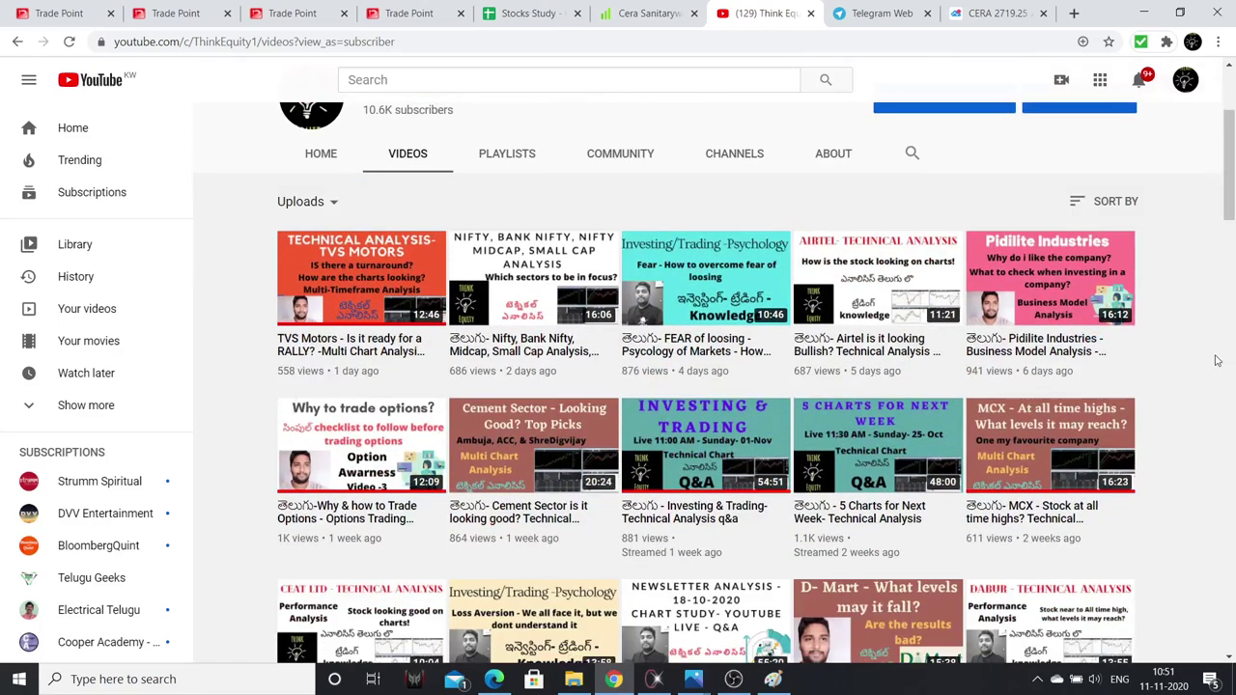
{"action": "left_click", "coordinate": [632, 13]}
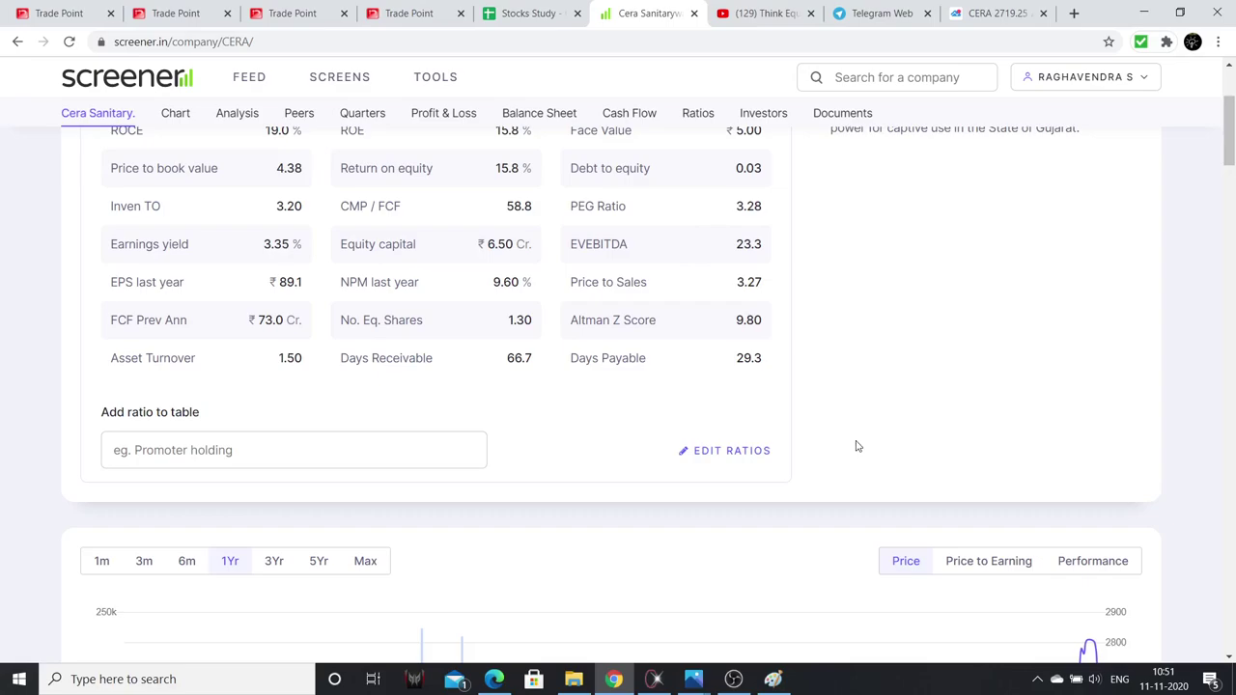
{"action": "scroll", "coordinate": [1162, 372], "scroll_direction": "up", "scroll_amount": 3}
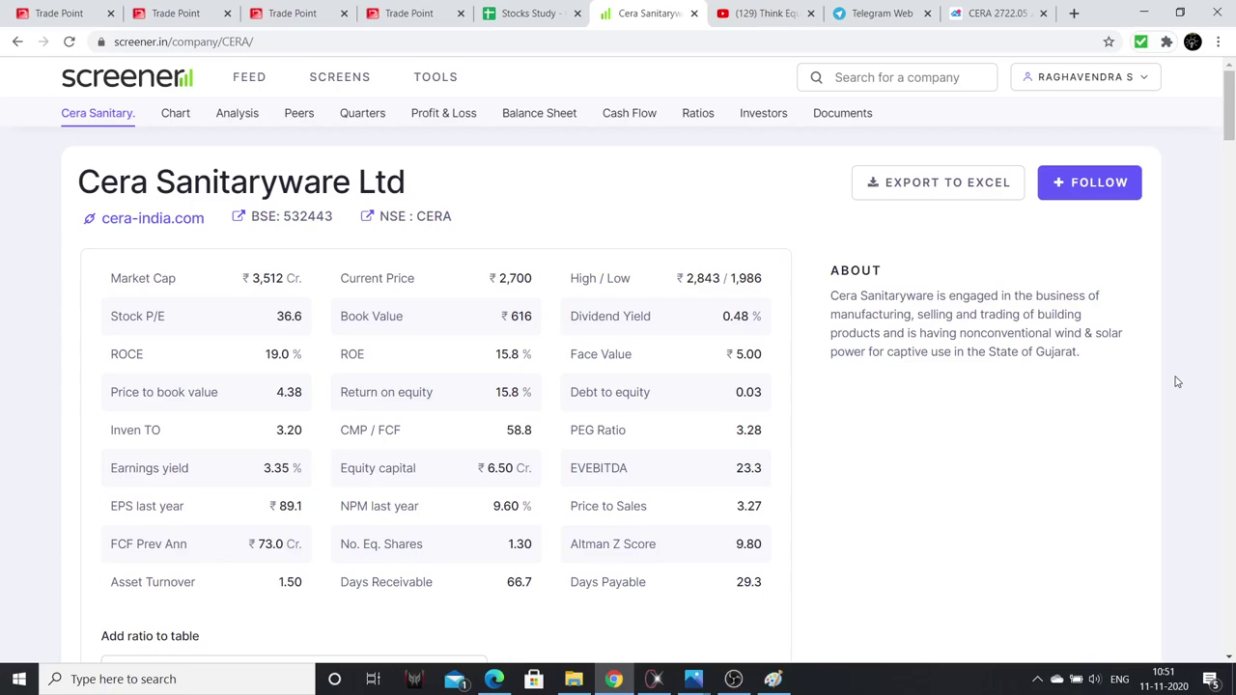
Bring up the Techno Fundamental Analysis title image in Photos after CERA's weekly chart, and switch to OBS
{"action": "left_click", "coordinate": [956, 9]}
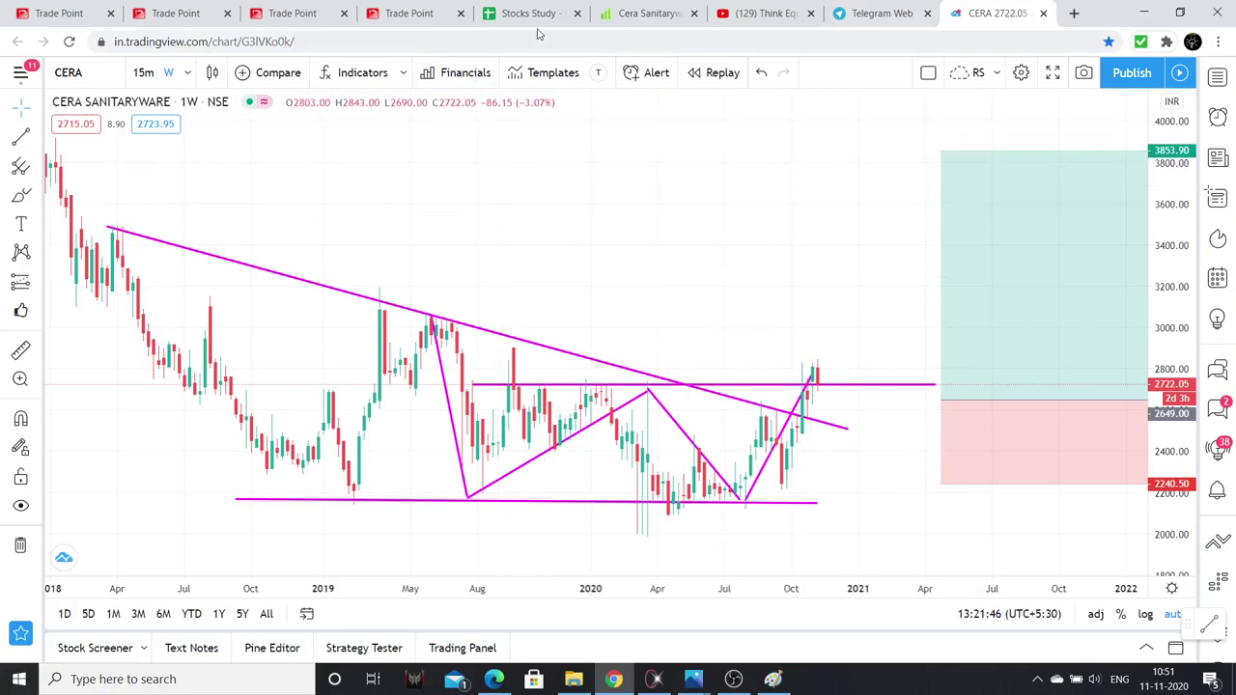
{"action": "mouse_move", "coordinate": [696, 680]}
{"action": "left_click", "coordinate": [614, 580]}
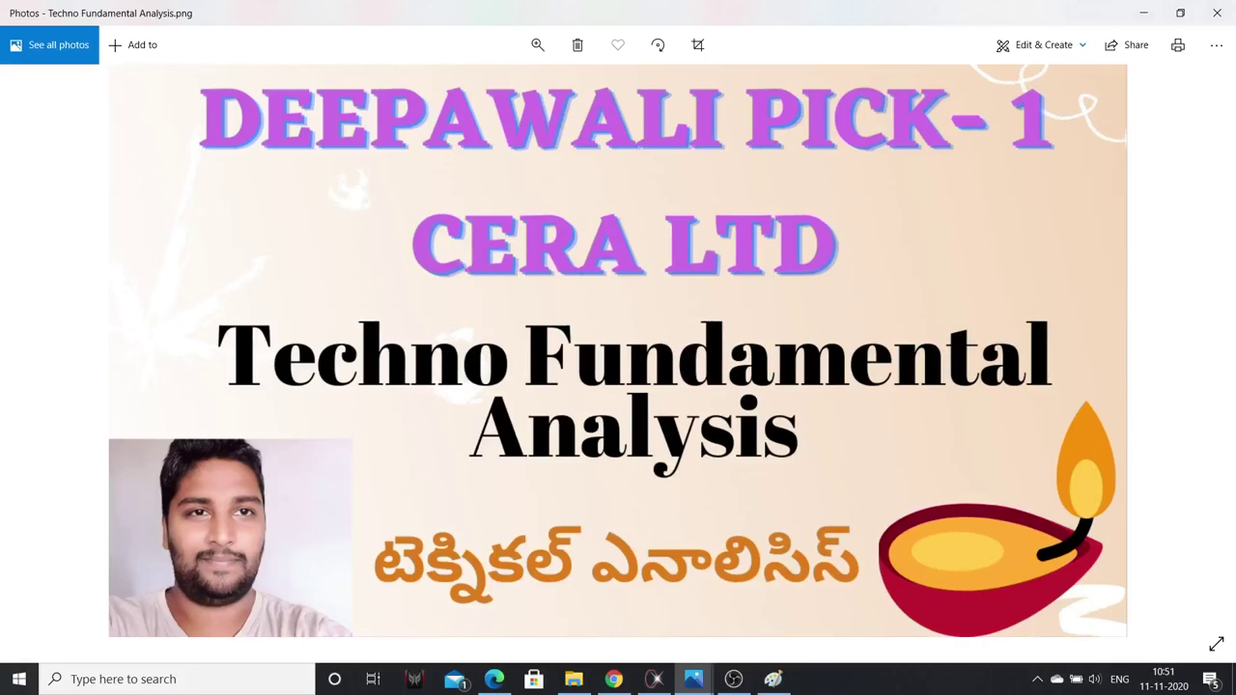
{"action": "left_click", "coordinate": [734, 679]}
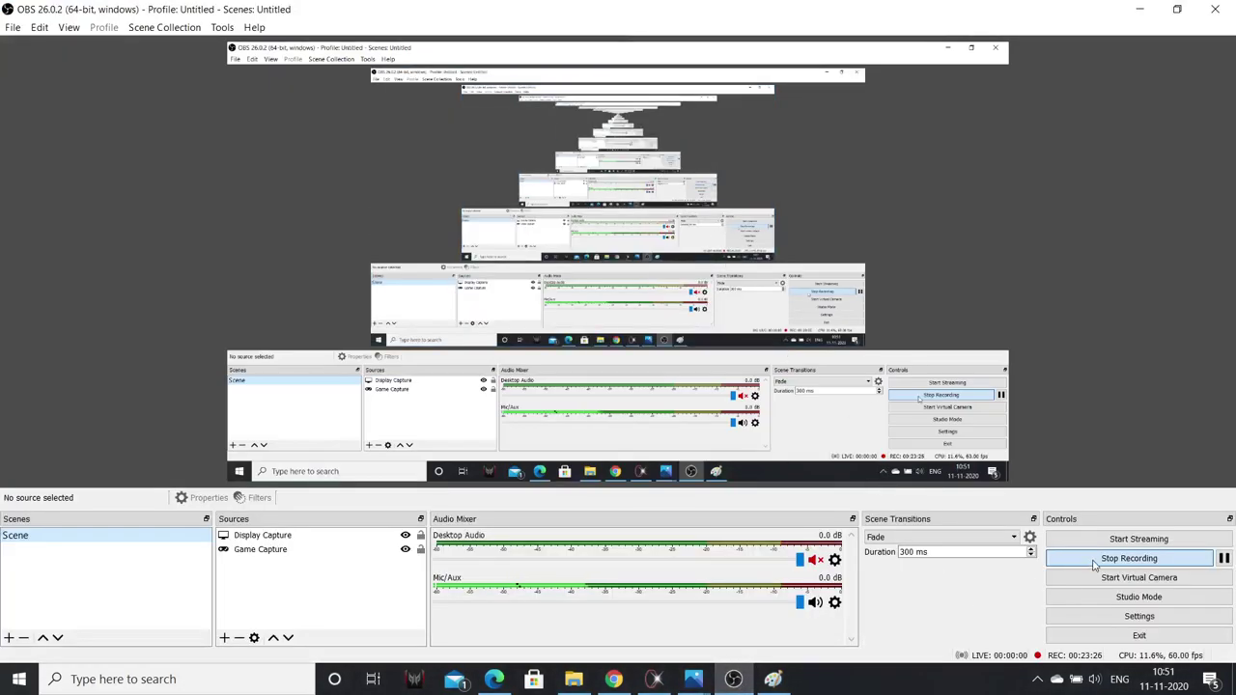